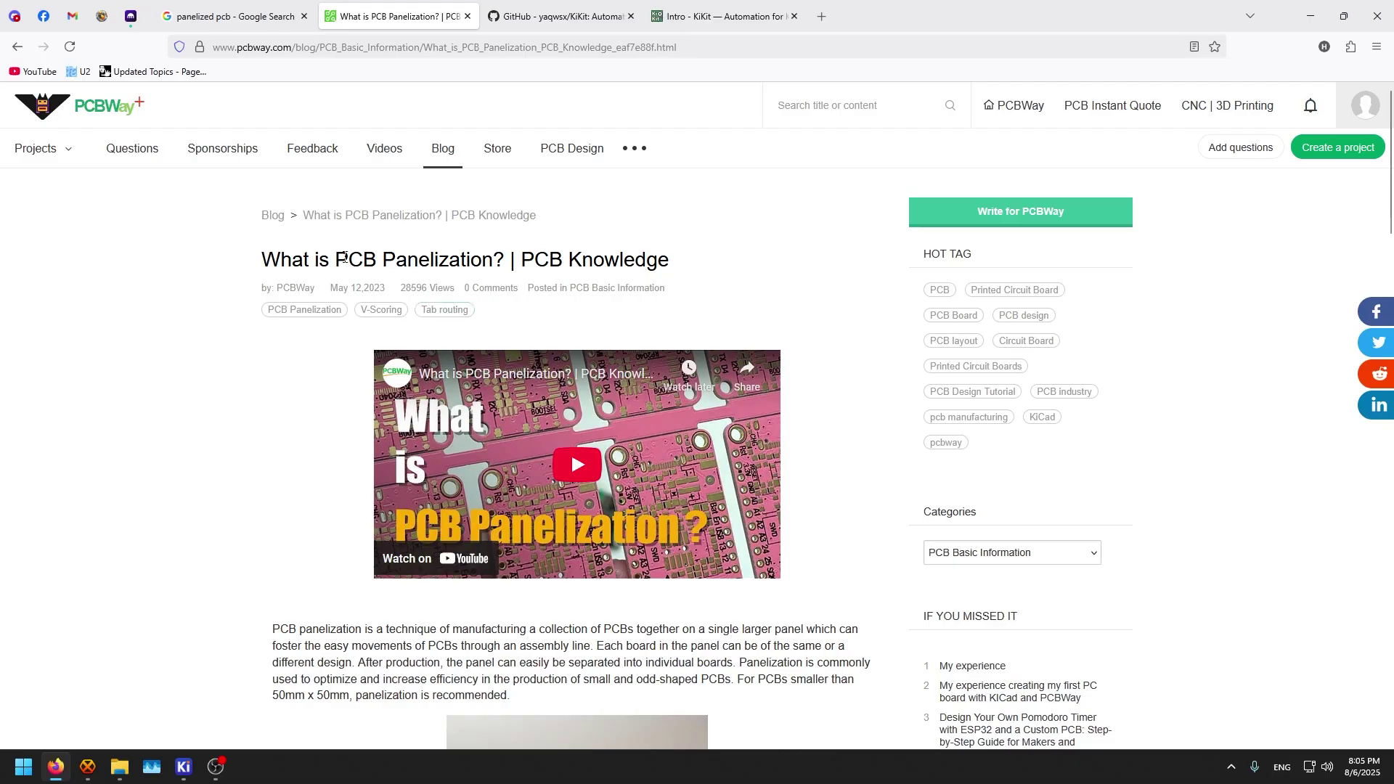
Step: Scroll through the KiKit GitHub README to review it
drag(349, 263, 494, 262)
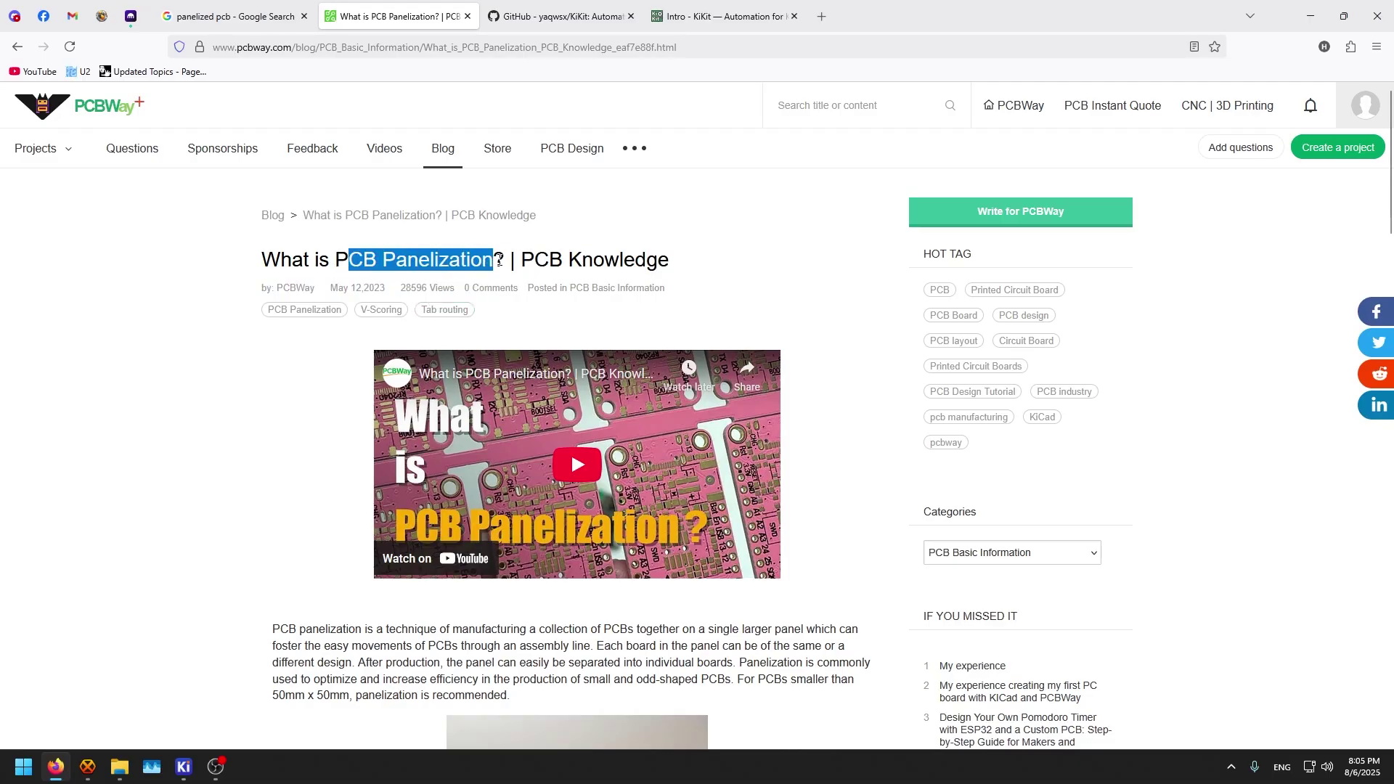
scroll(406, 598, down, 5)
scroll(406, 598, up, 5)
scroll(411, 601, down, 5)
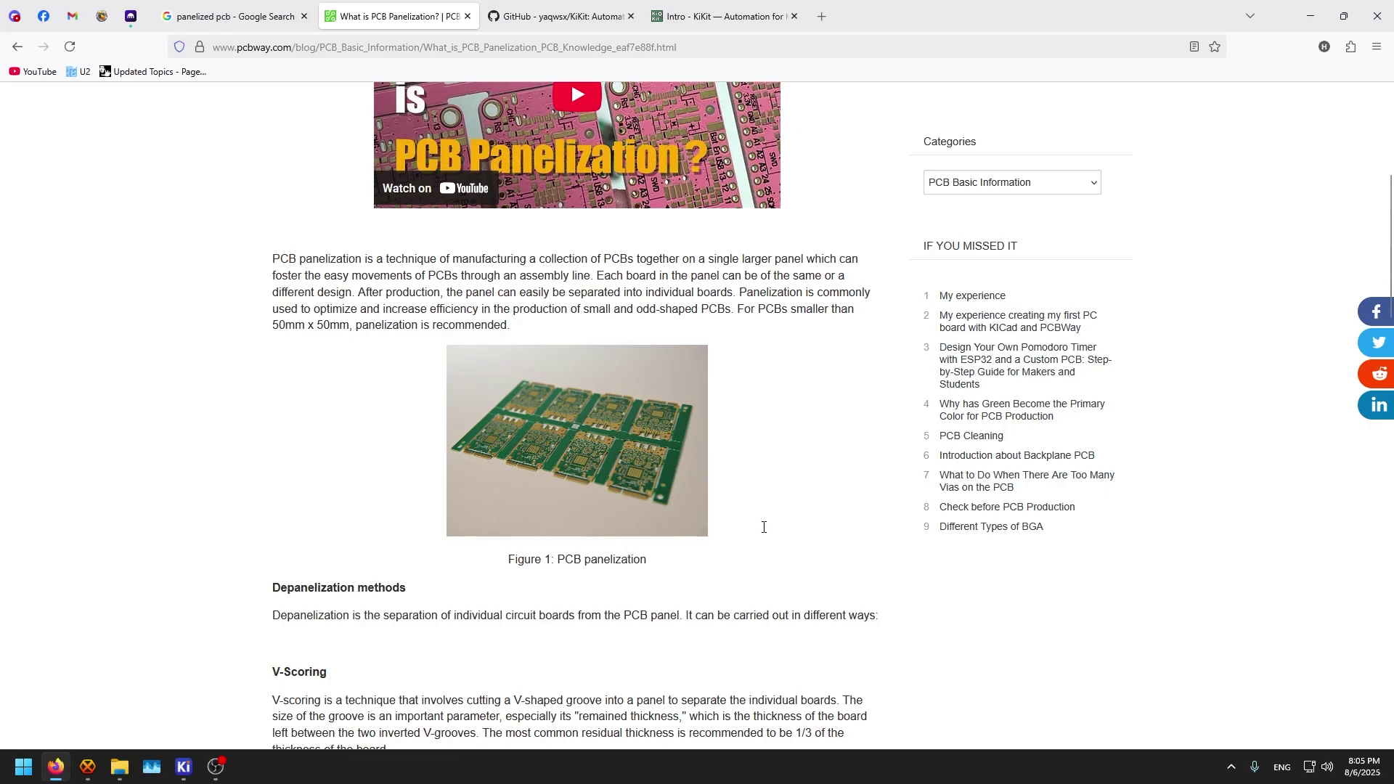
scroll(764, 527, up, 3)
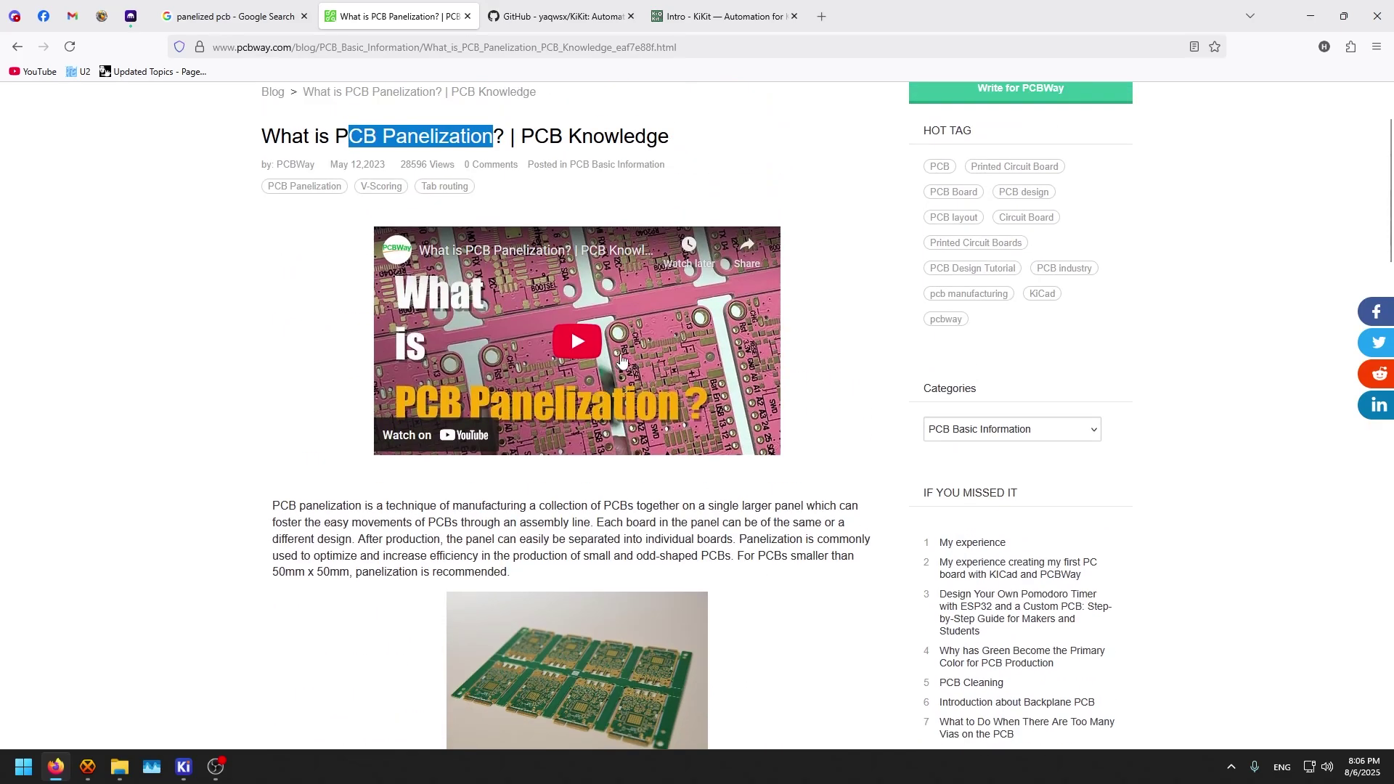
scroll(792, 652, down, 2)
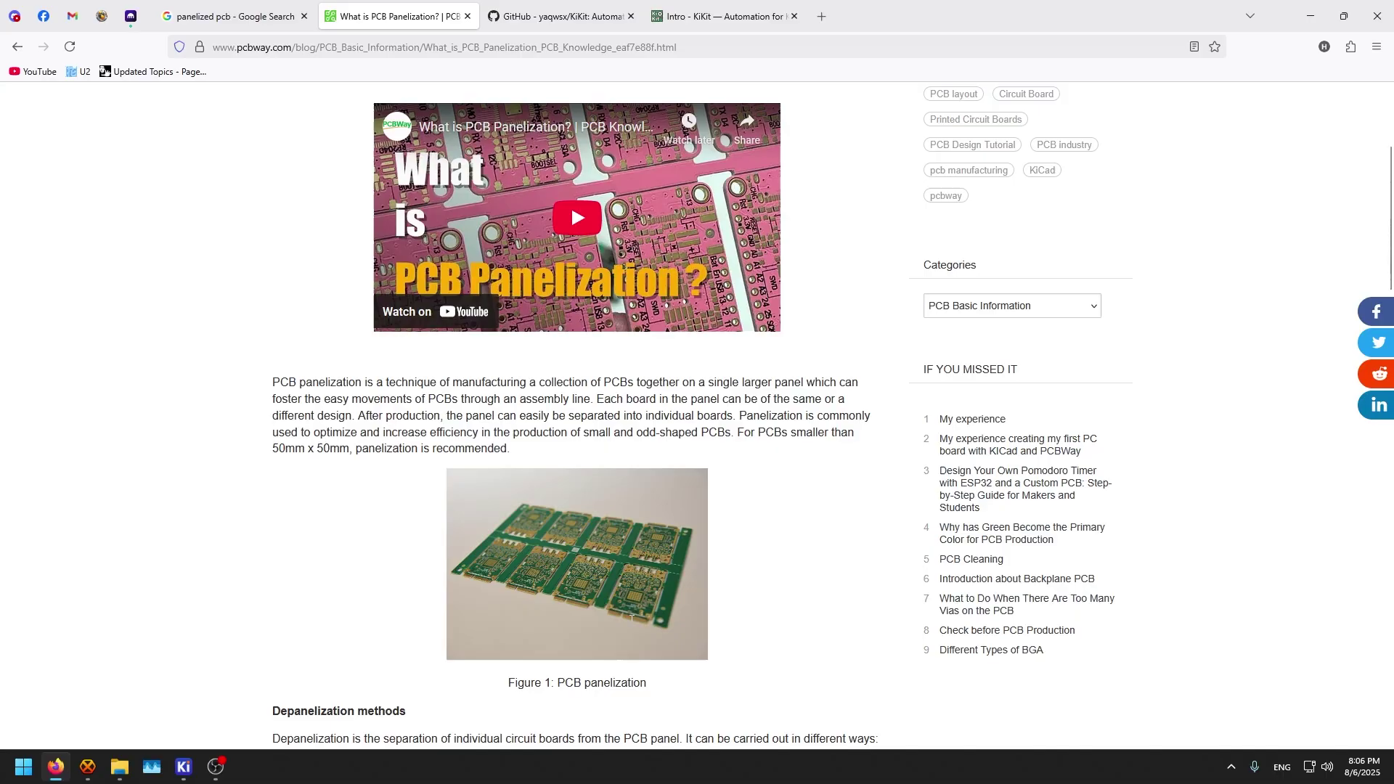
scroll(612, 644, down, 2)
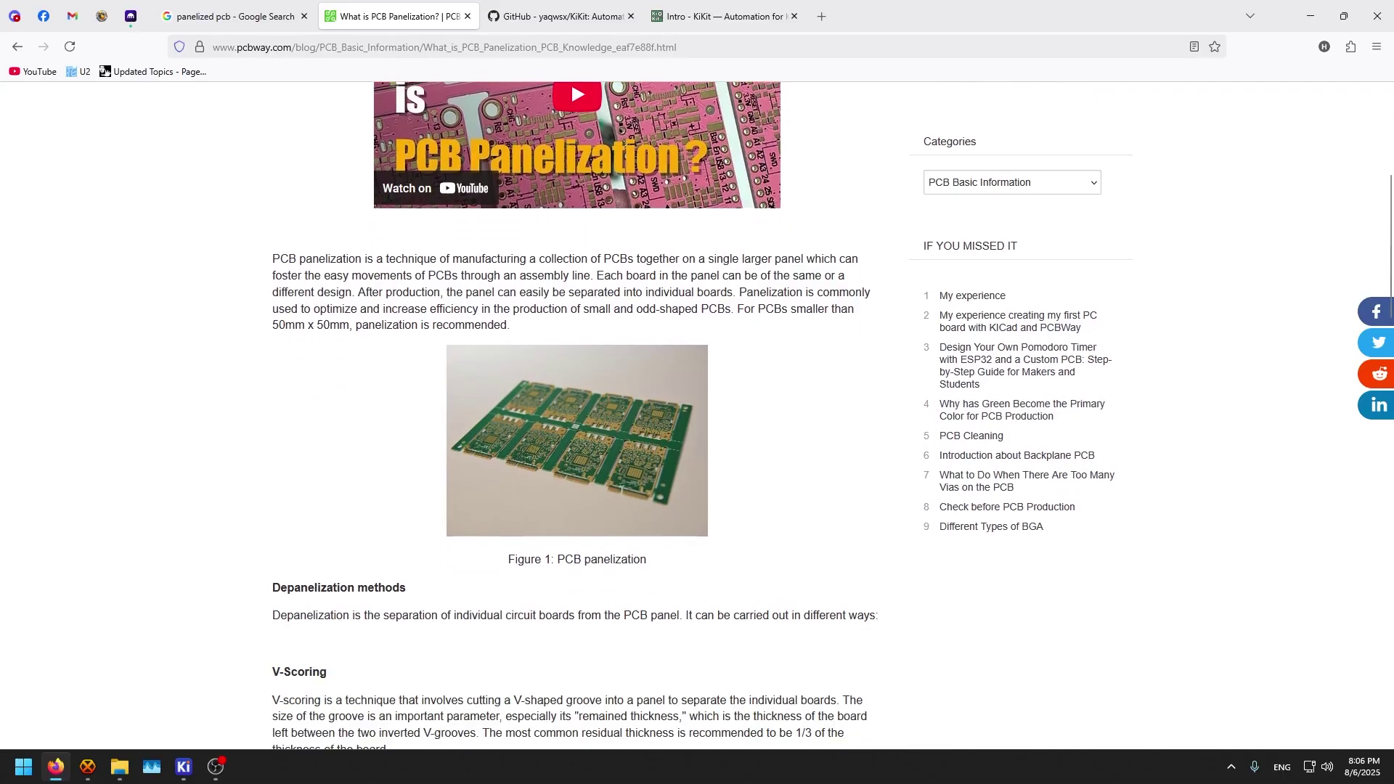
scroll(622, 489, down, 4)
scroll(692, 313, up, 2)
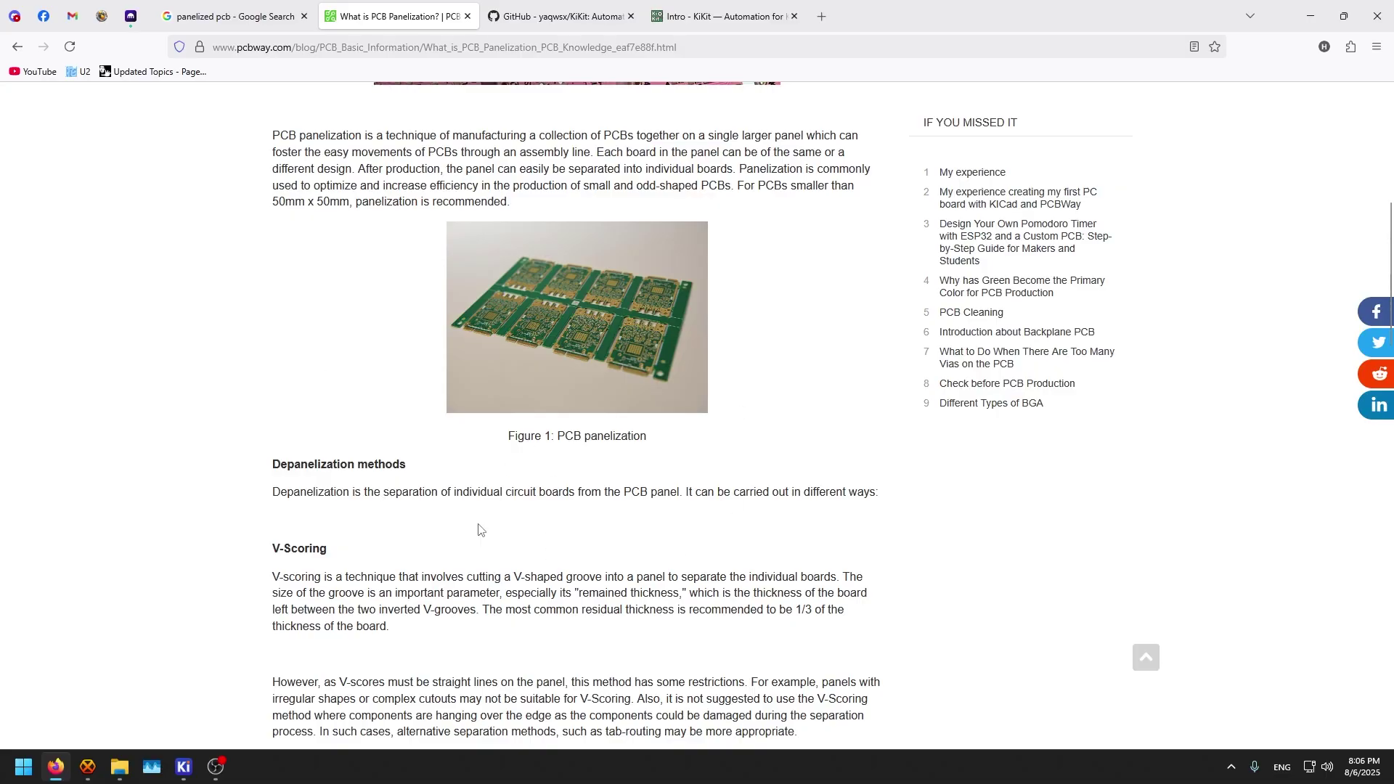
scroll(779, 433, down, 2)
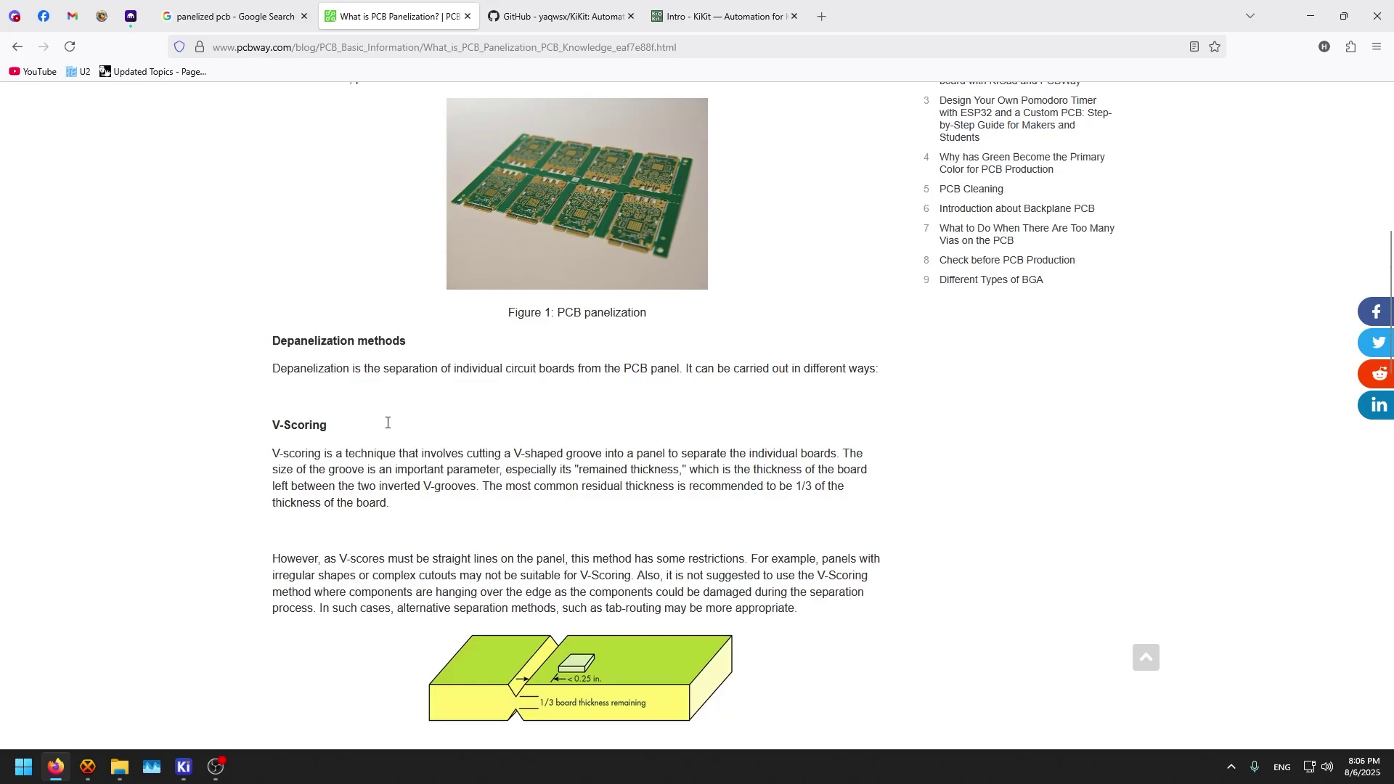
scroll(374, 399, down, 3)
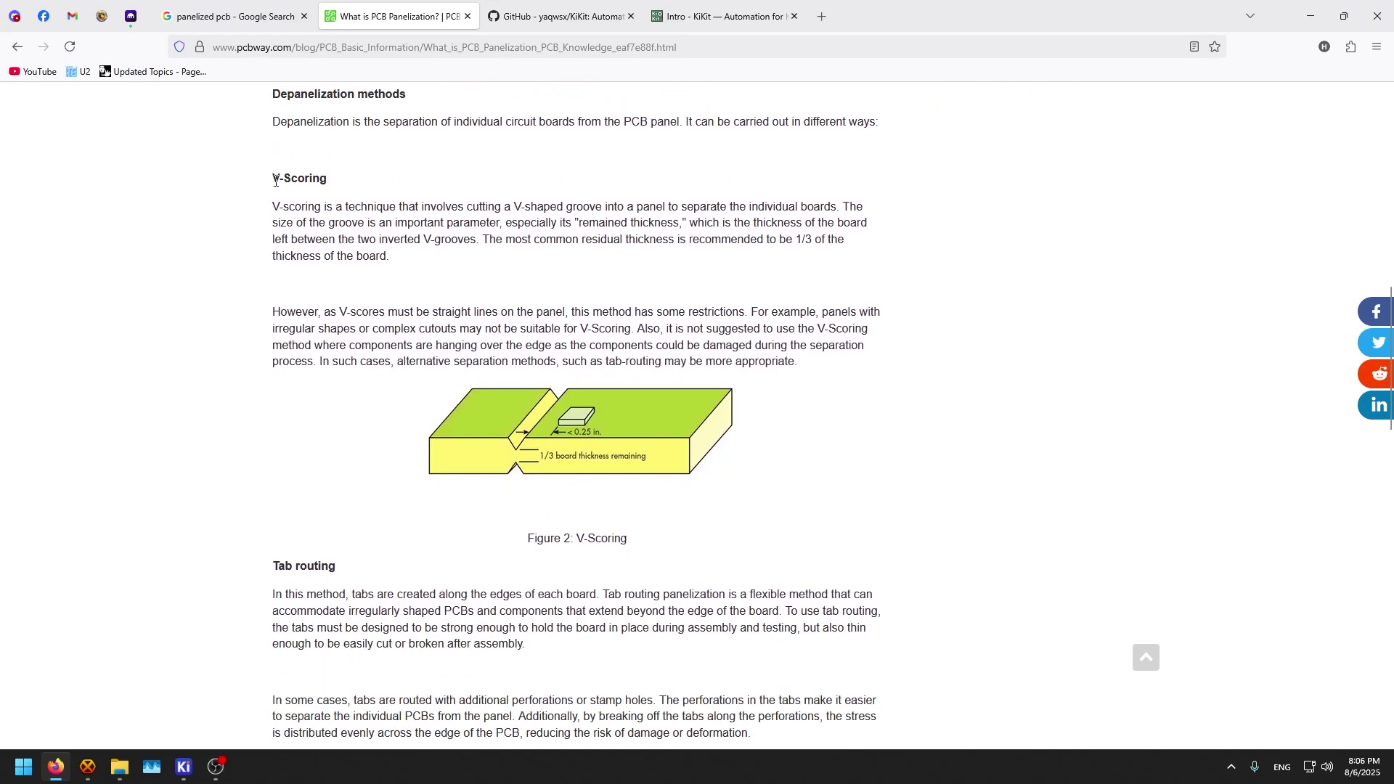
scroll(450, 333, up, 3)
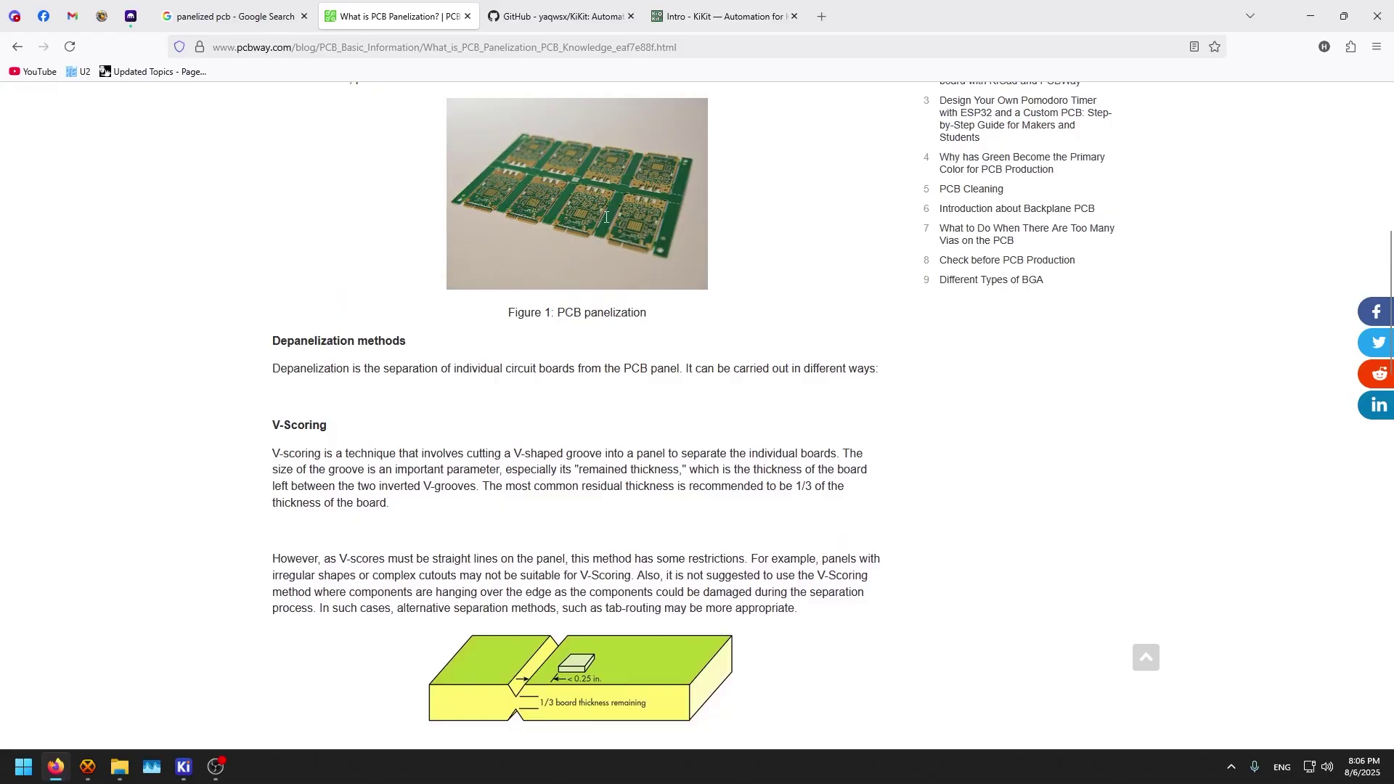
scroll(520, 404, down, 3)
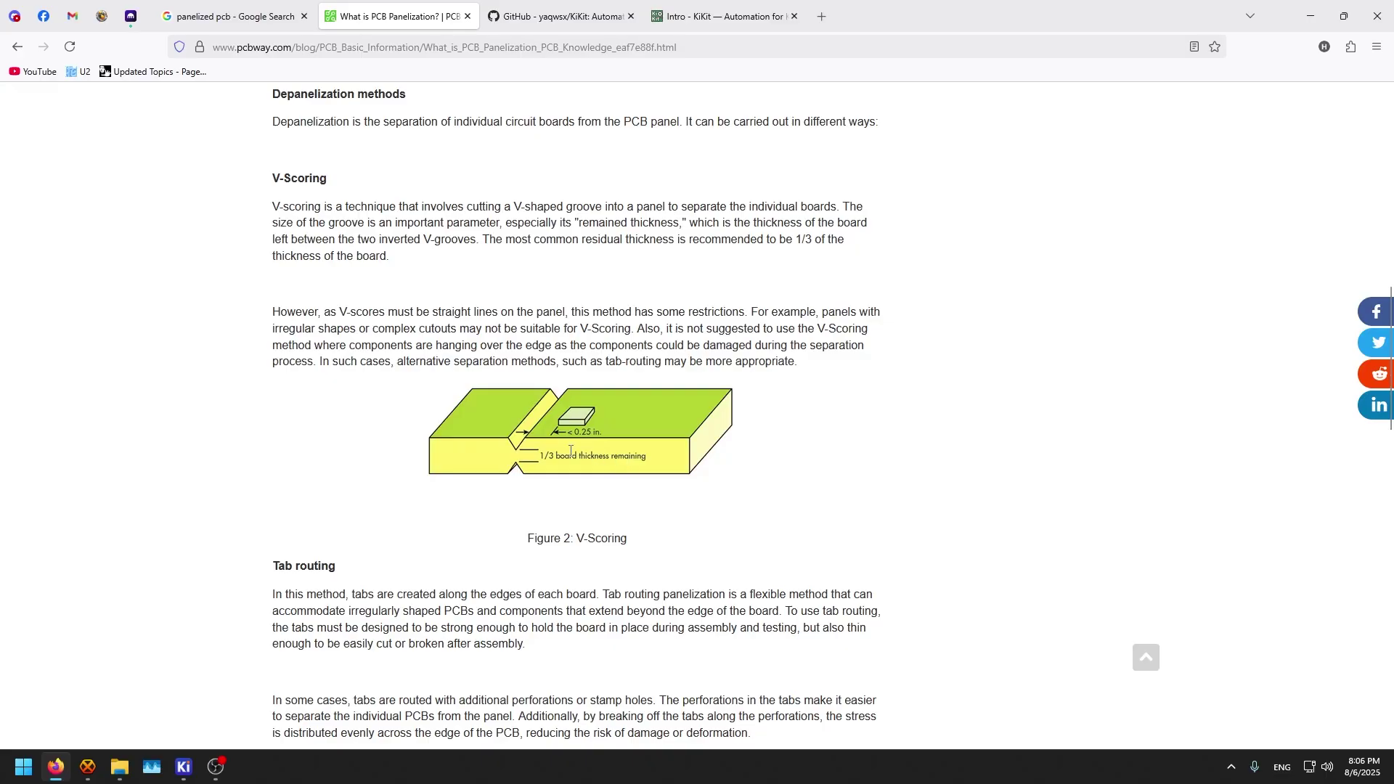
scroll(569, 446, down, 5)
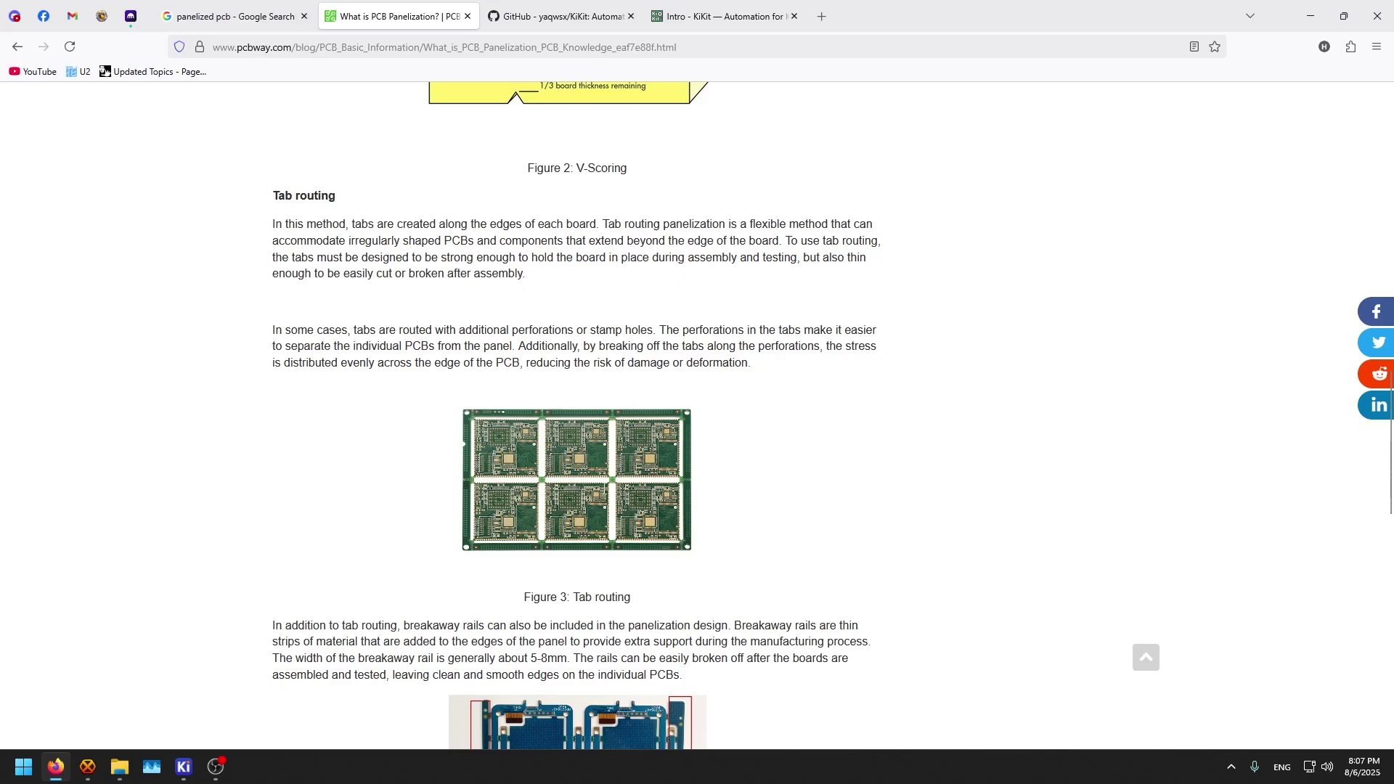
scroll(600, 400, down, 2)
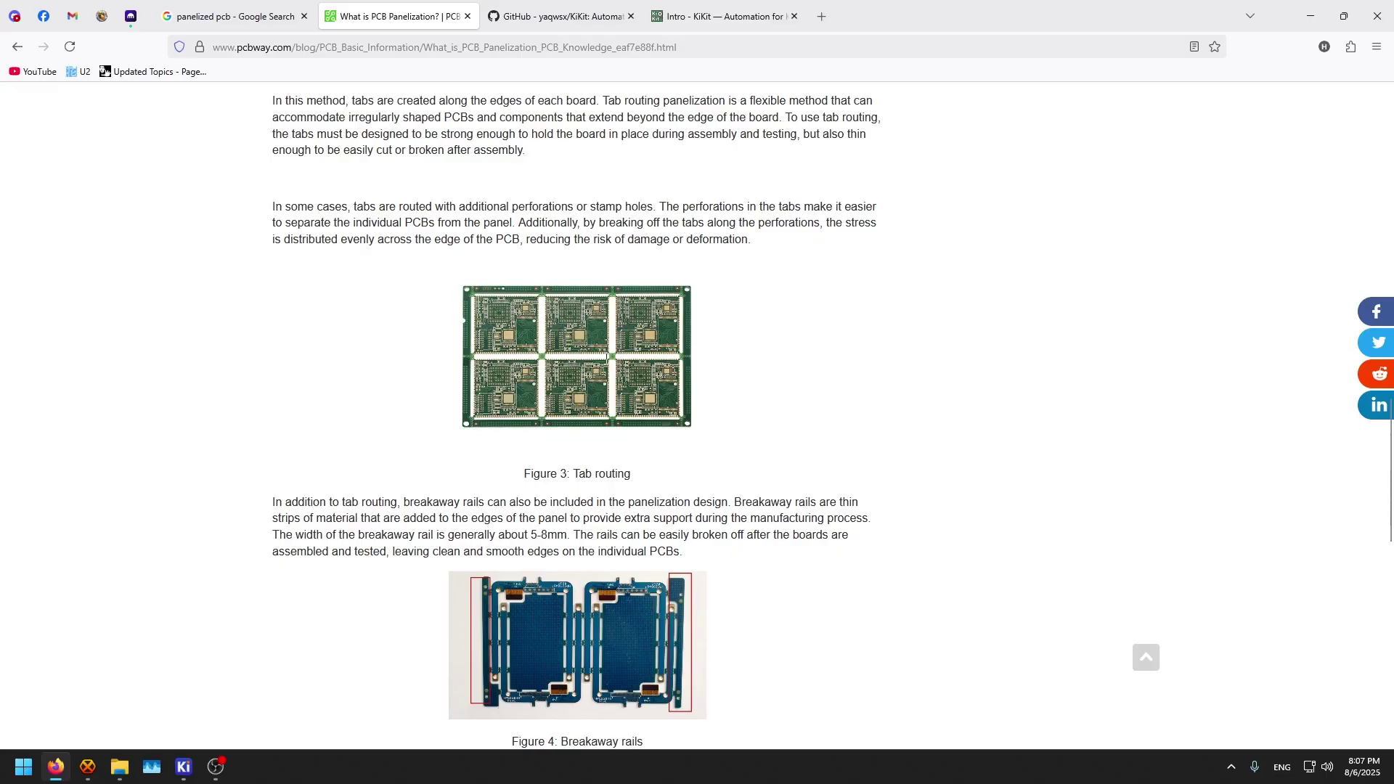
scroll(603, 392, up, 4)
scroll(600, 418, down, 2)
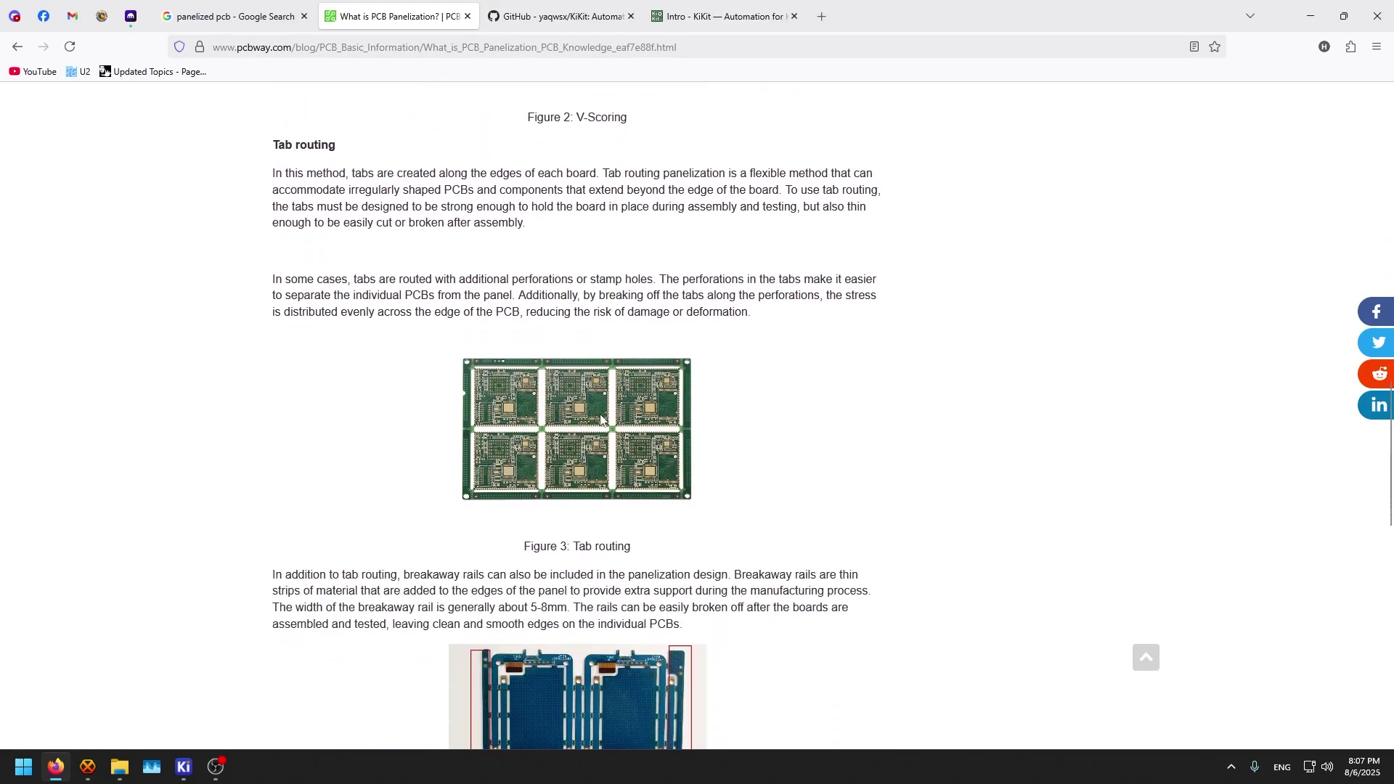
scroll(600, 419, down, 1)
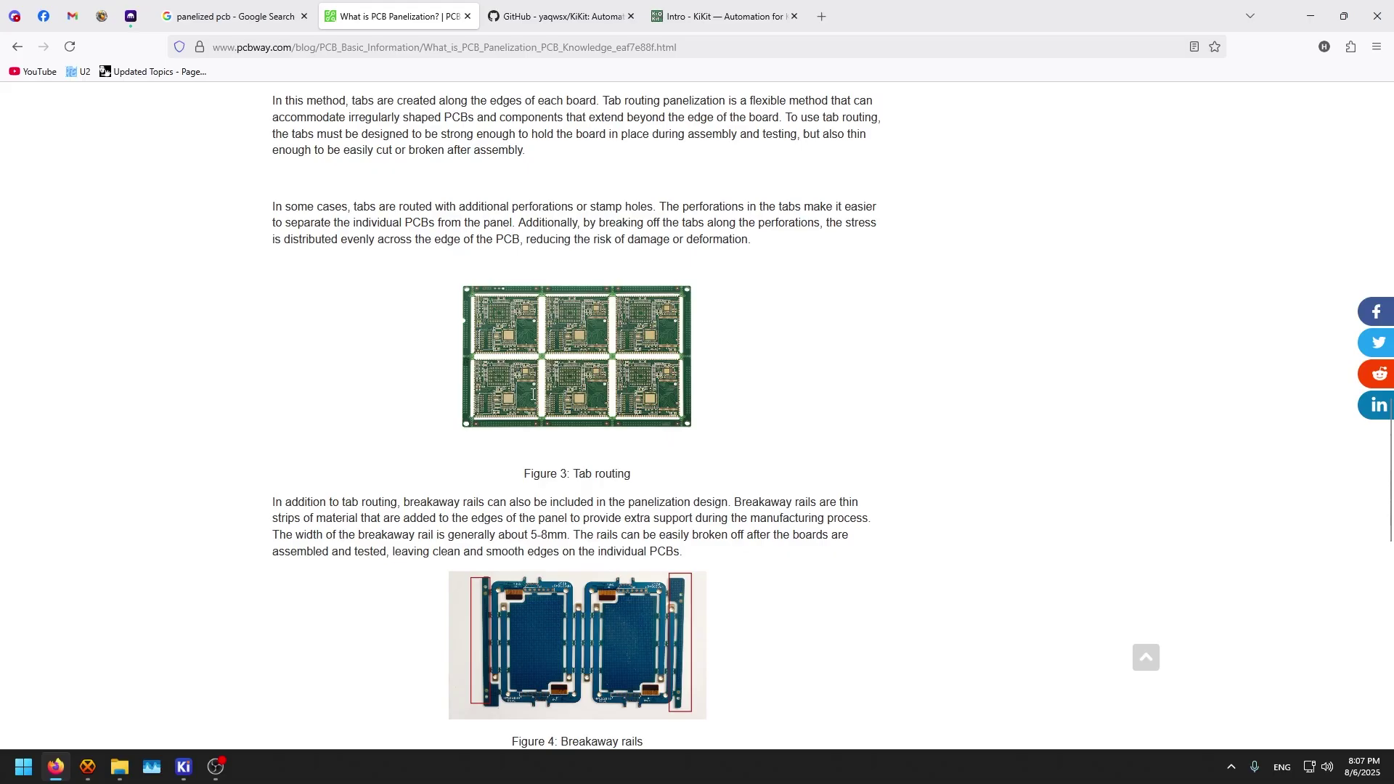
scroll(533, 394, down, 3)
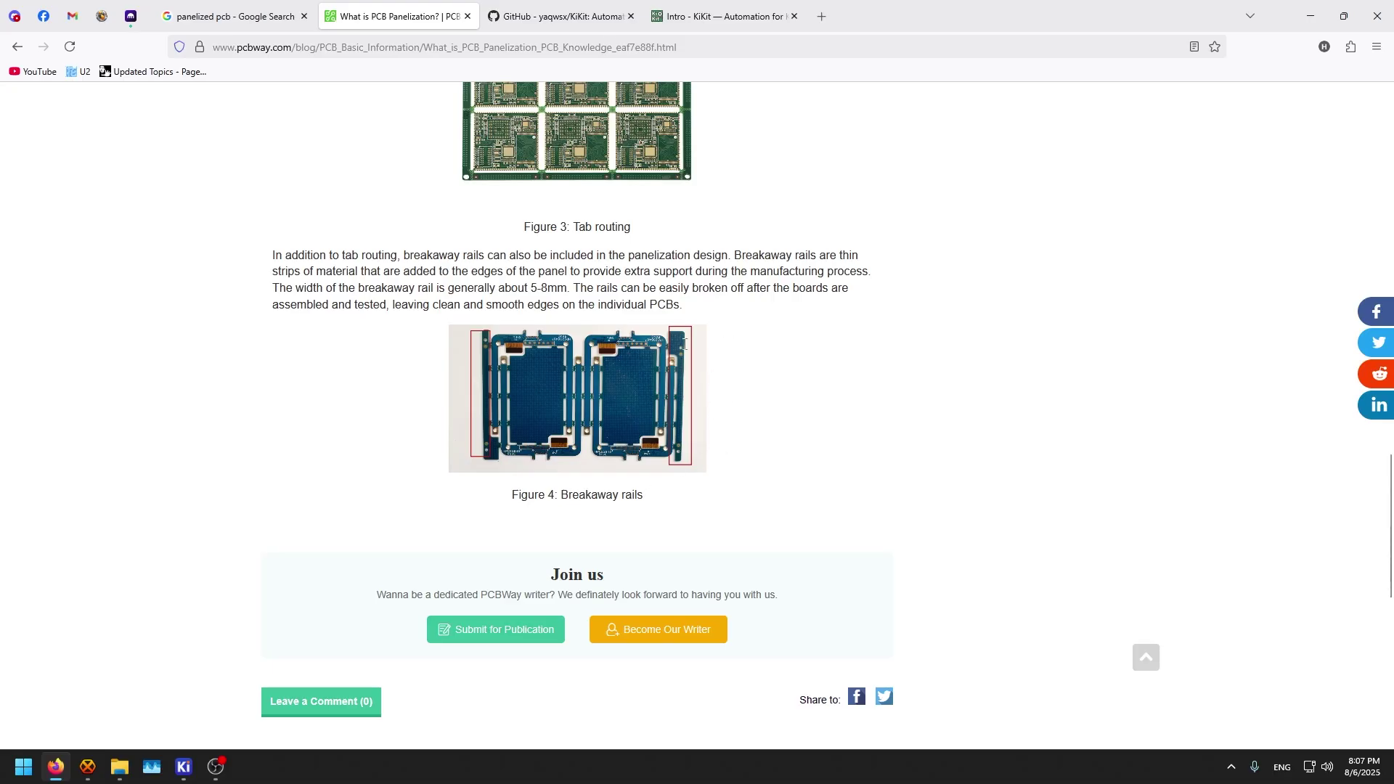
scroll(708, 461, up, 3)
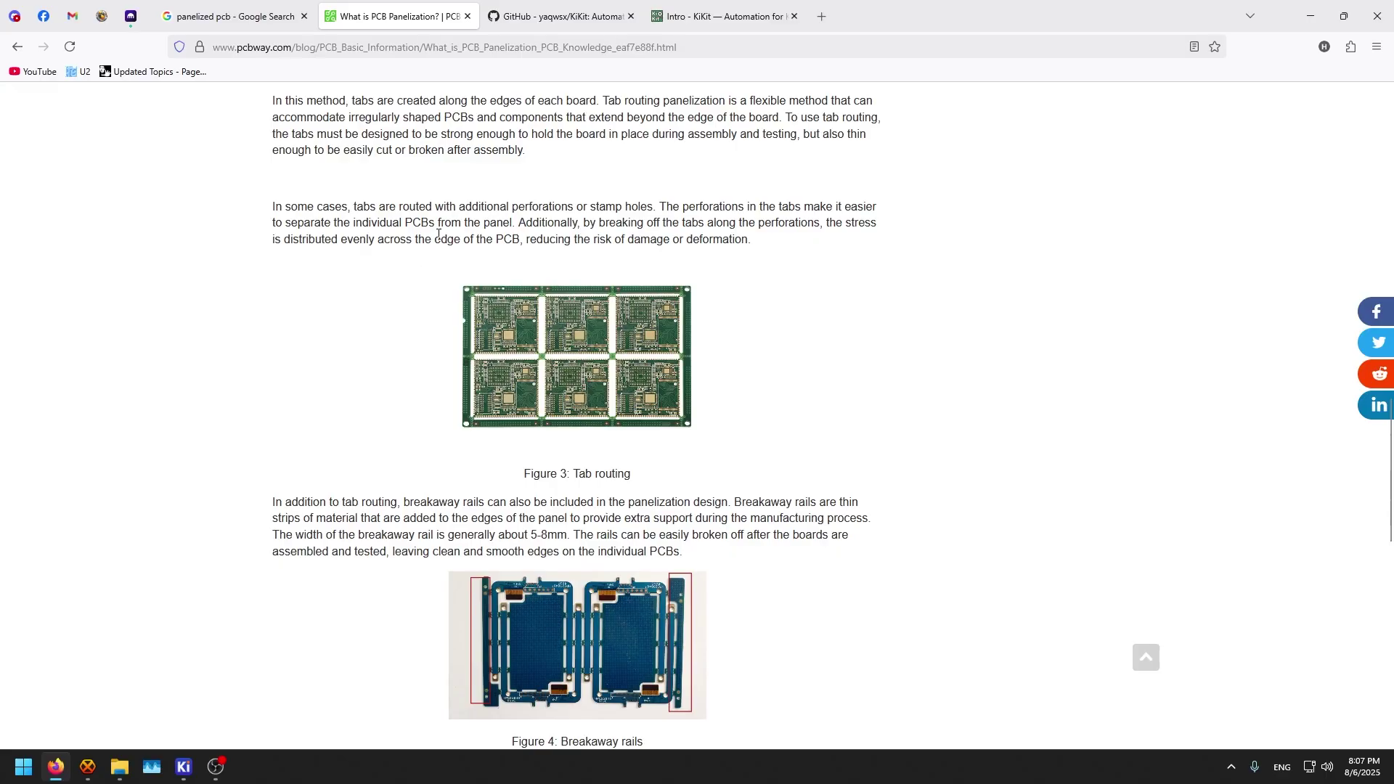
scroll(440, 237, up, 15)
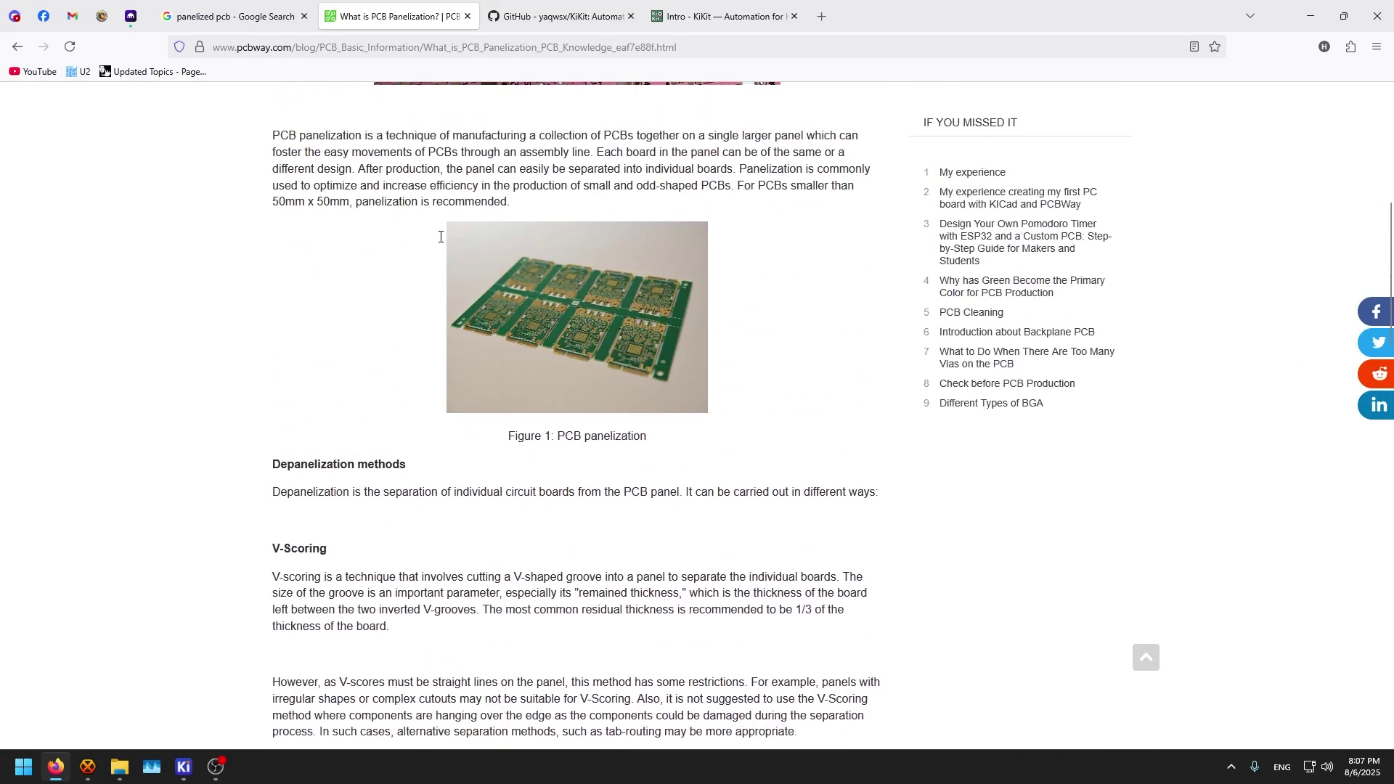
click(683, 280)
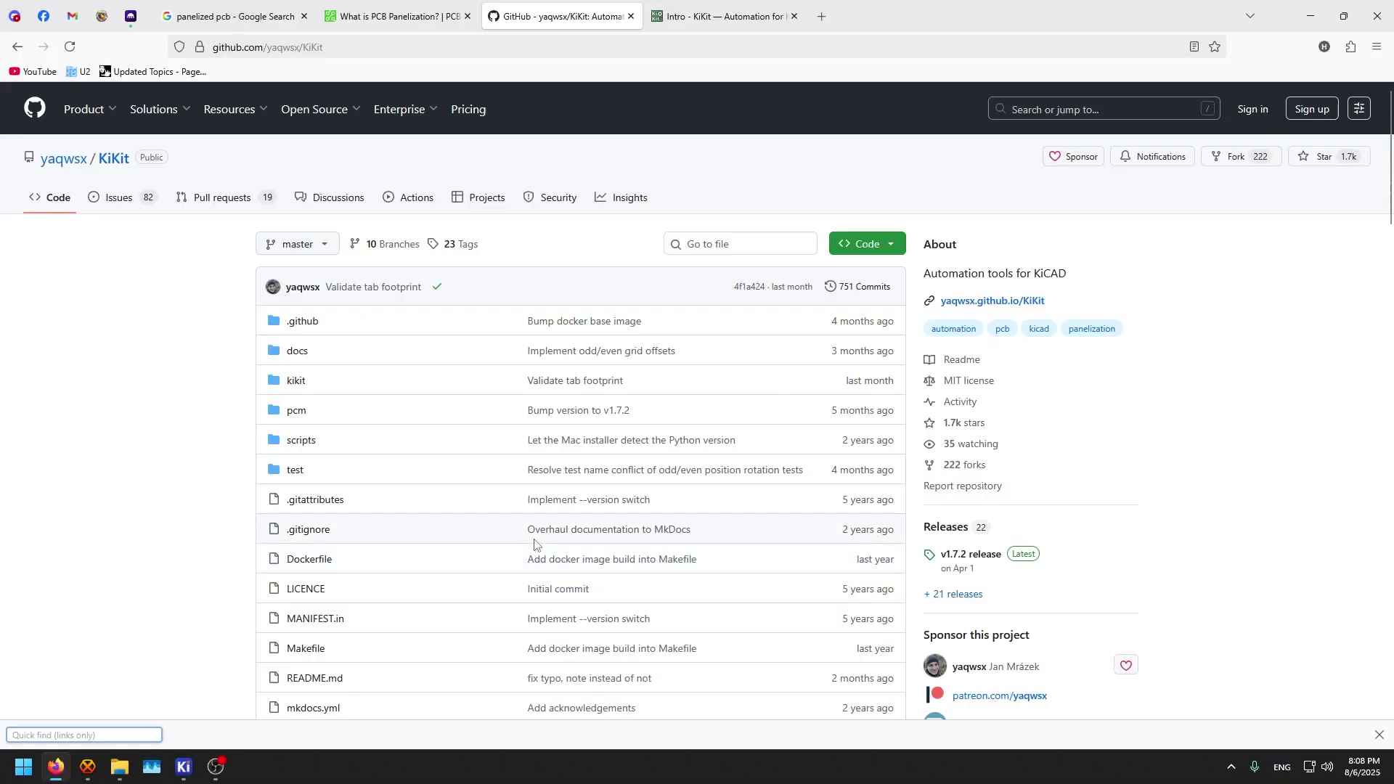
scroll(273, 429, down, 1)
scroll(272, 429, up, 1)
scroll(171, 352, down, 9)
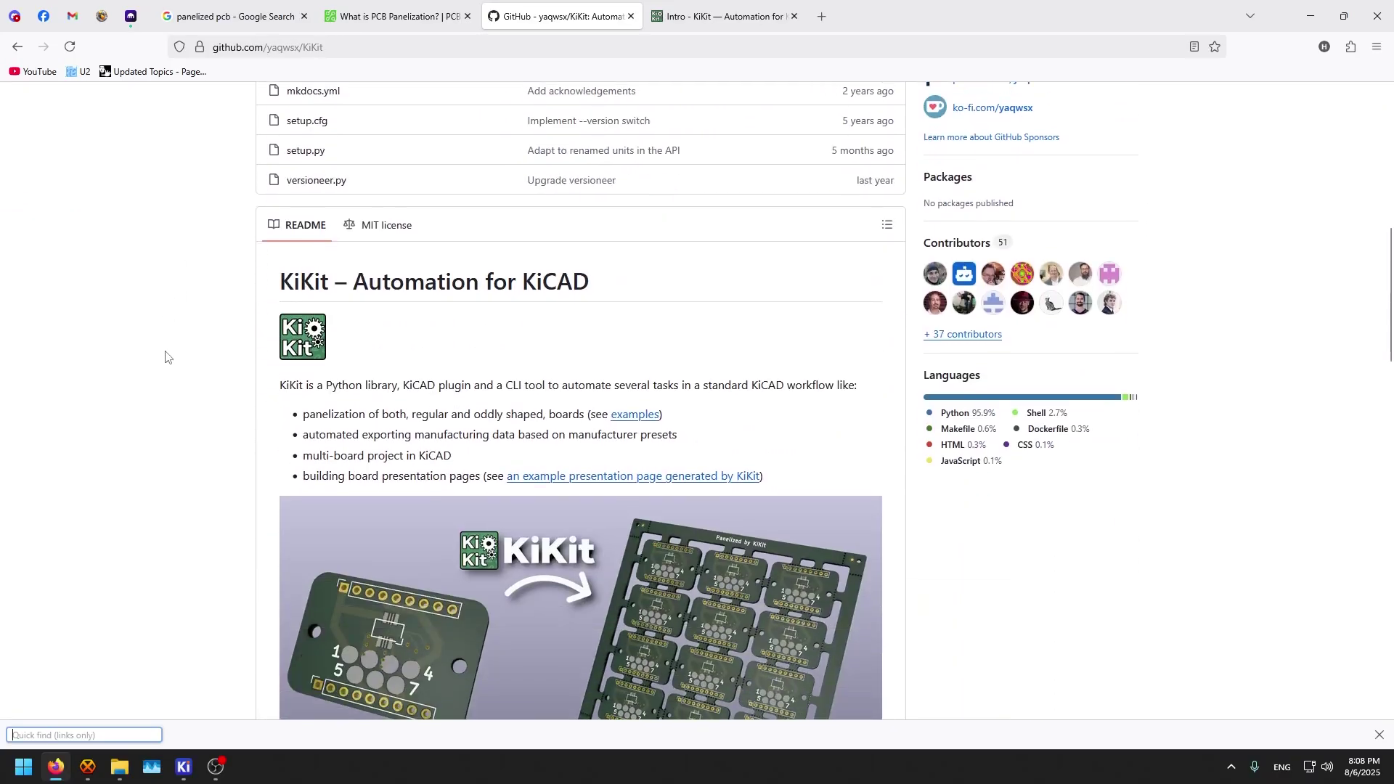
drag(283, 158, 329, 158)
scroll(535, 260, down, 10)
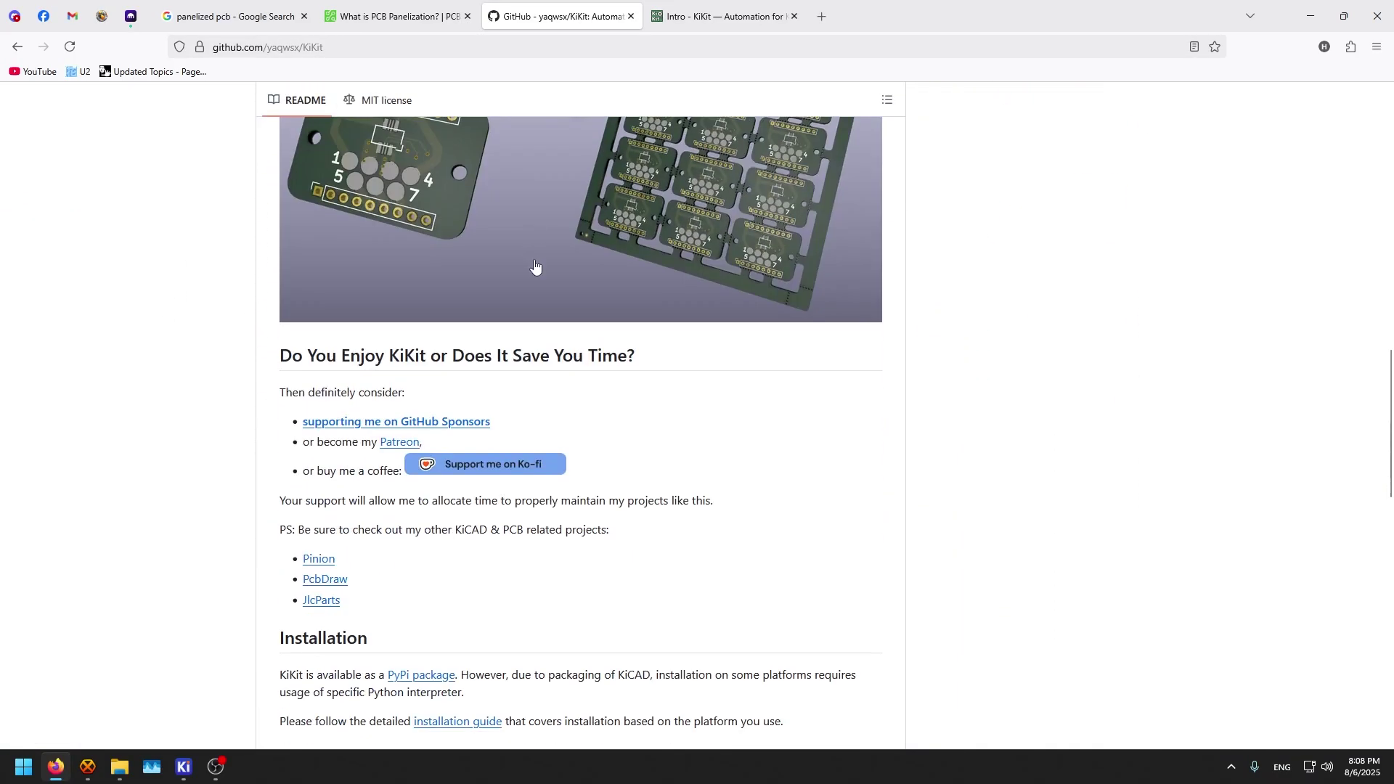
scroll(535, 260, down, 6)
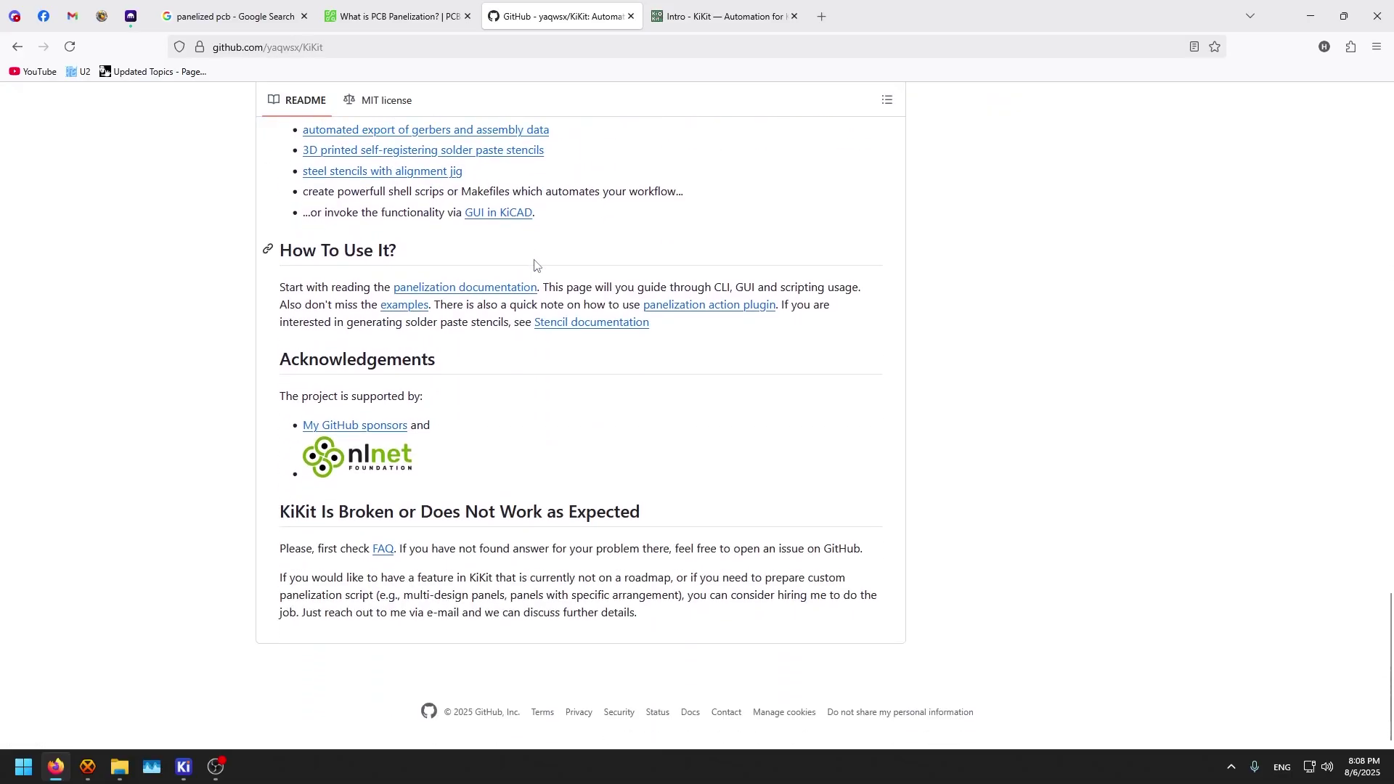
scroll(536, 267, up, 8)
Step: Go to KiKit's Windows installation page and highlight the 'pip install kikit' command
click(712, 6)
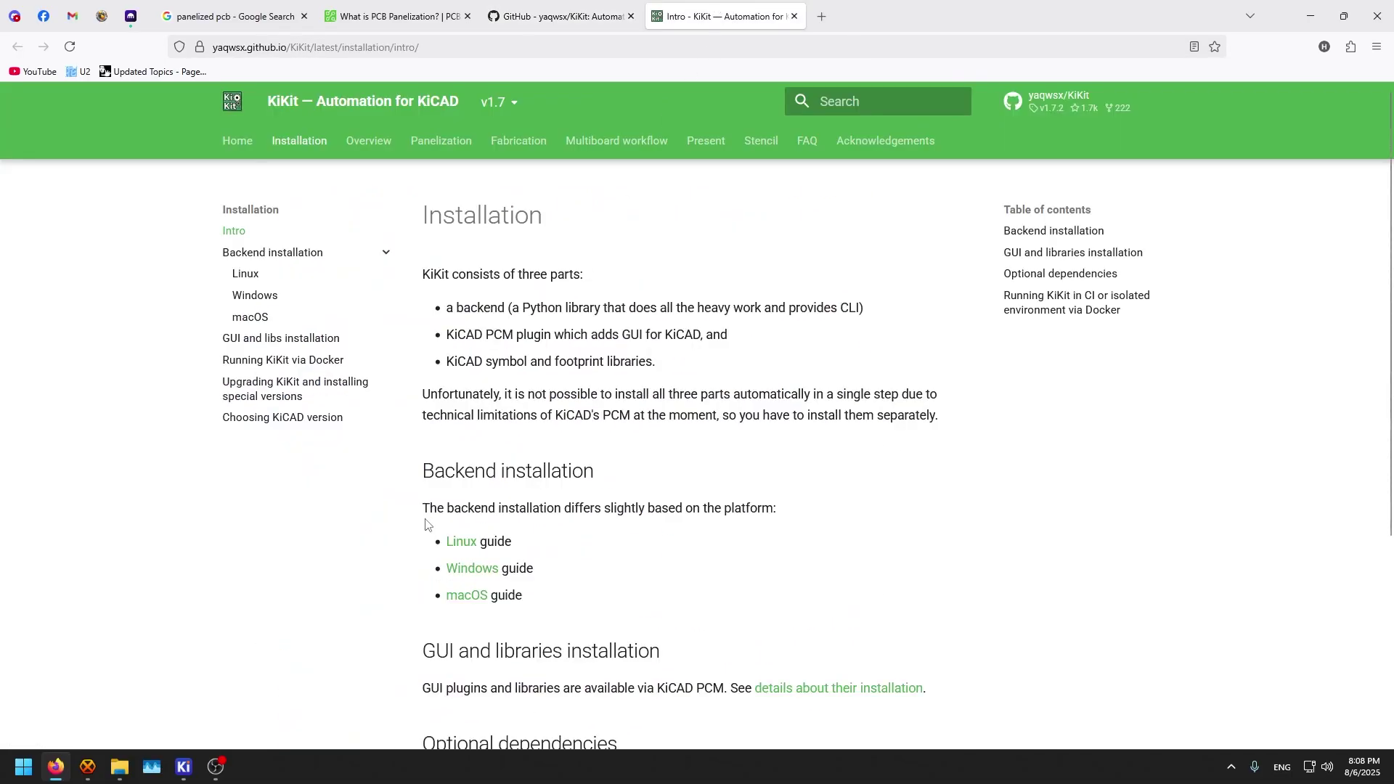
click(487, 576)
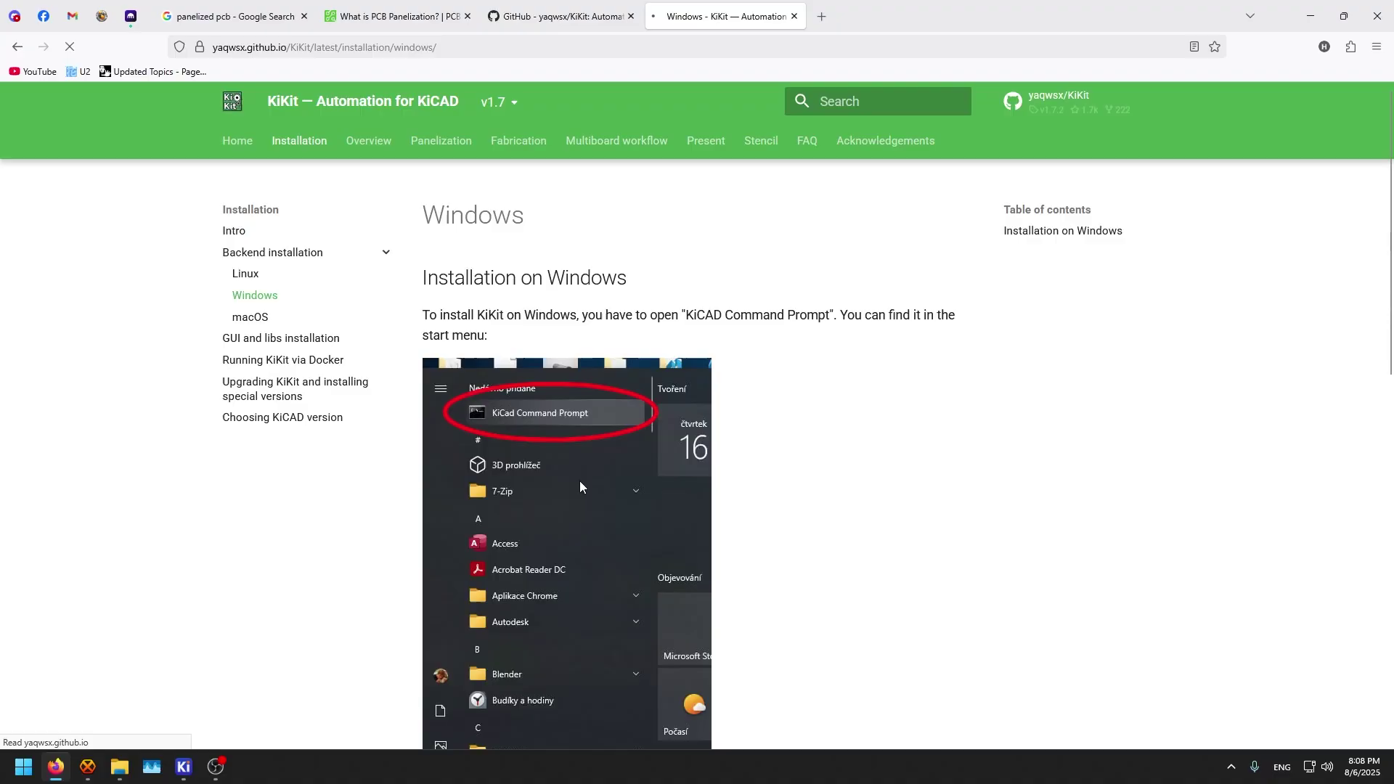
scroll(579, 481, down, 8)
scroll(646, 479, down, 3)
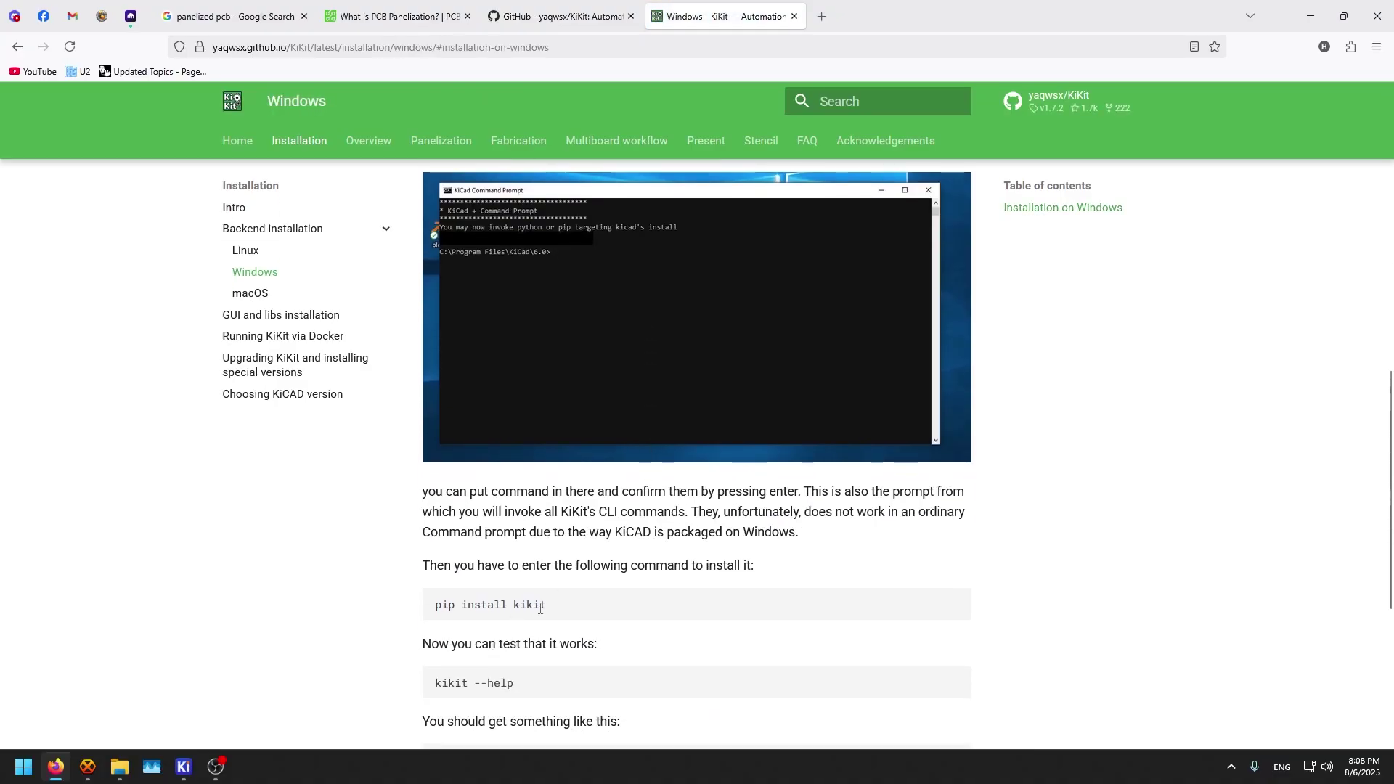
drag(435, 605, 543, 608)
Step: Run 'pip install kikit' in the KiCad 9.0 Command Prompt launched as administrator
click(24, 767)
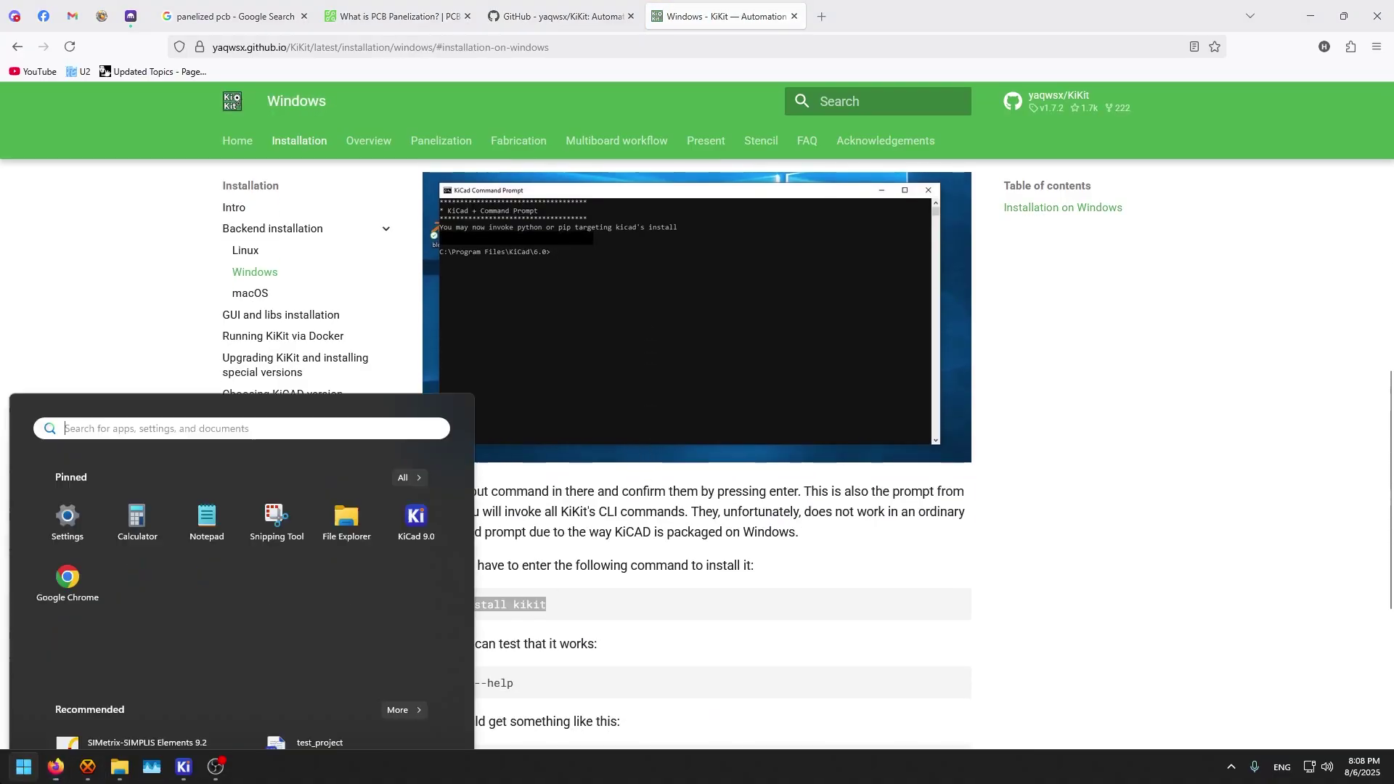
text(kica)
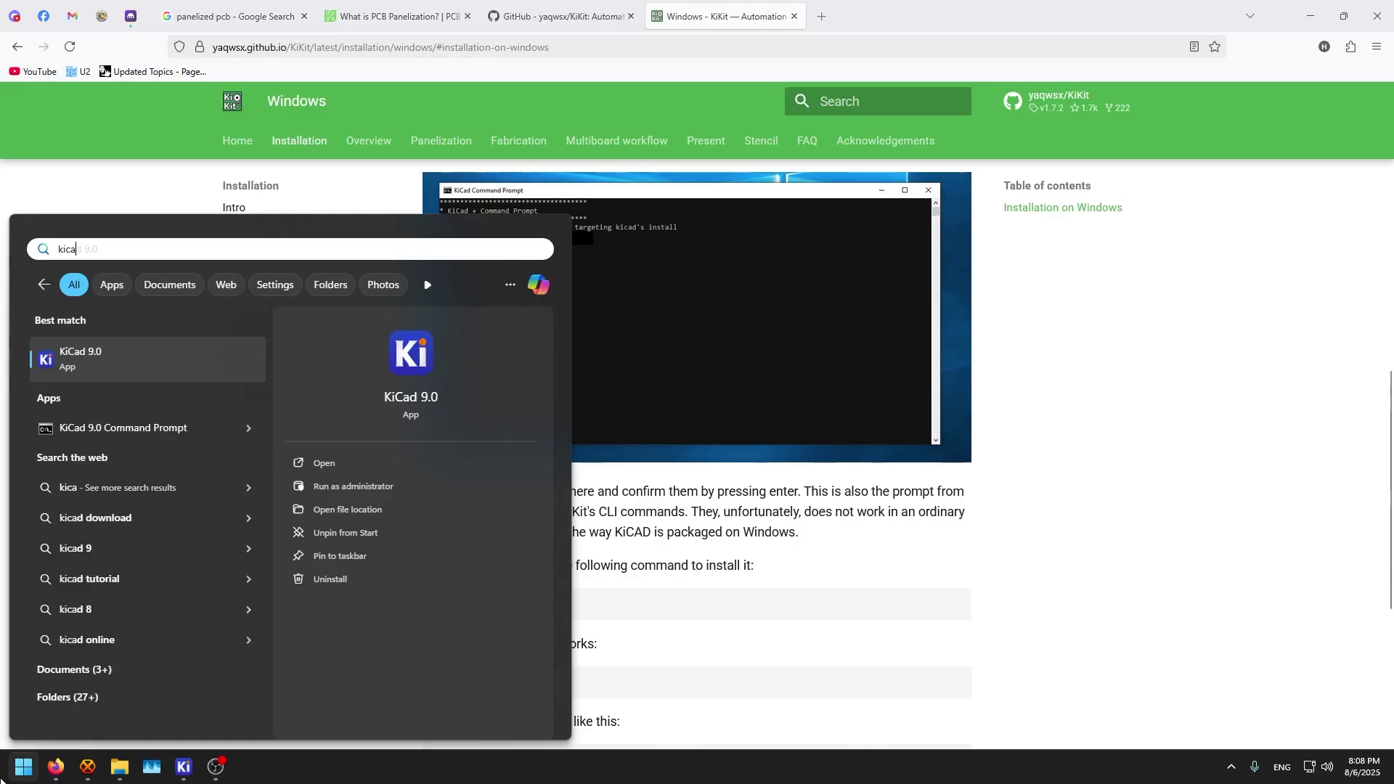
right_click(132, 433)
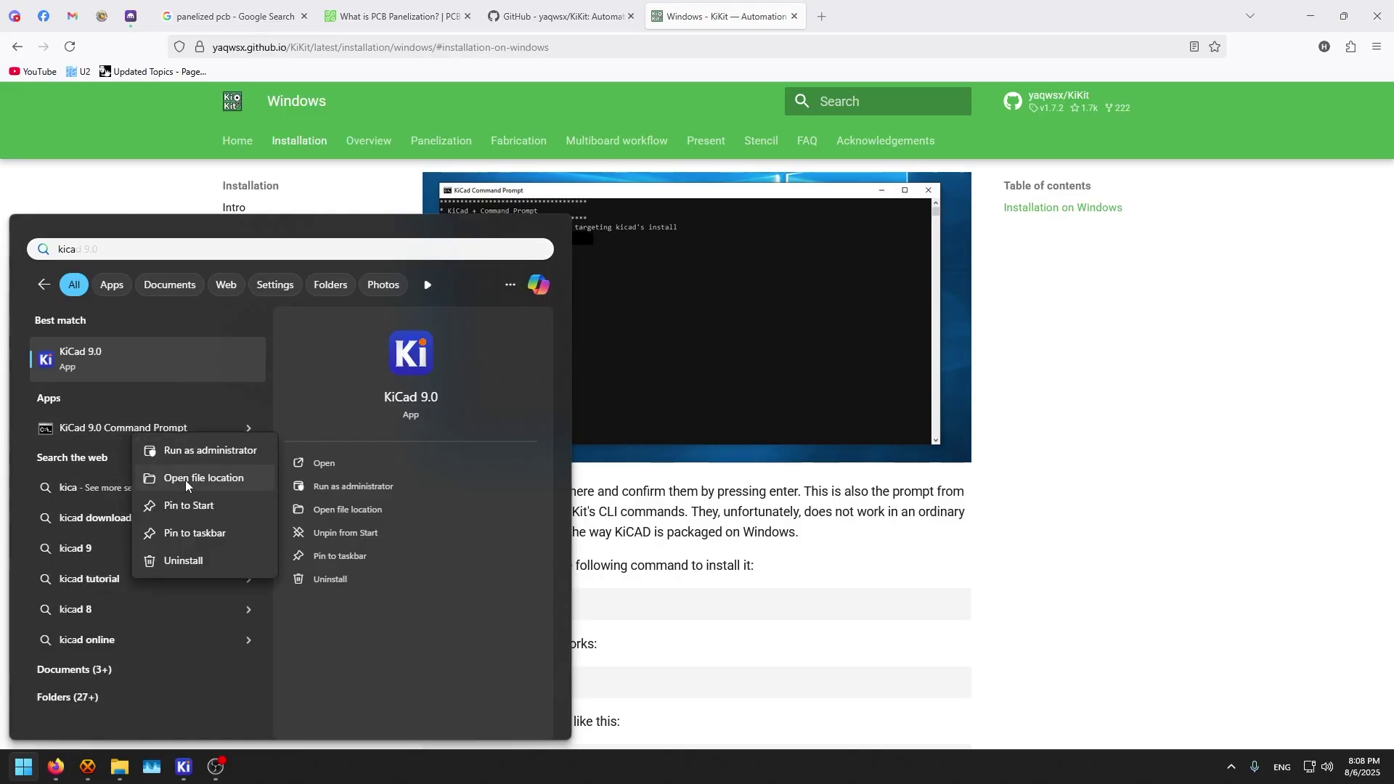
key(Escape)
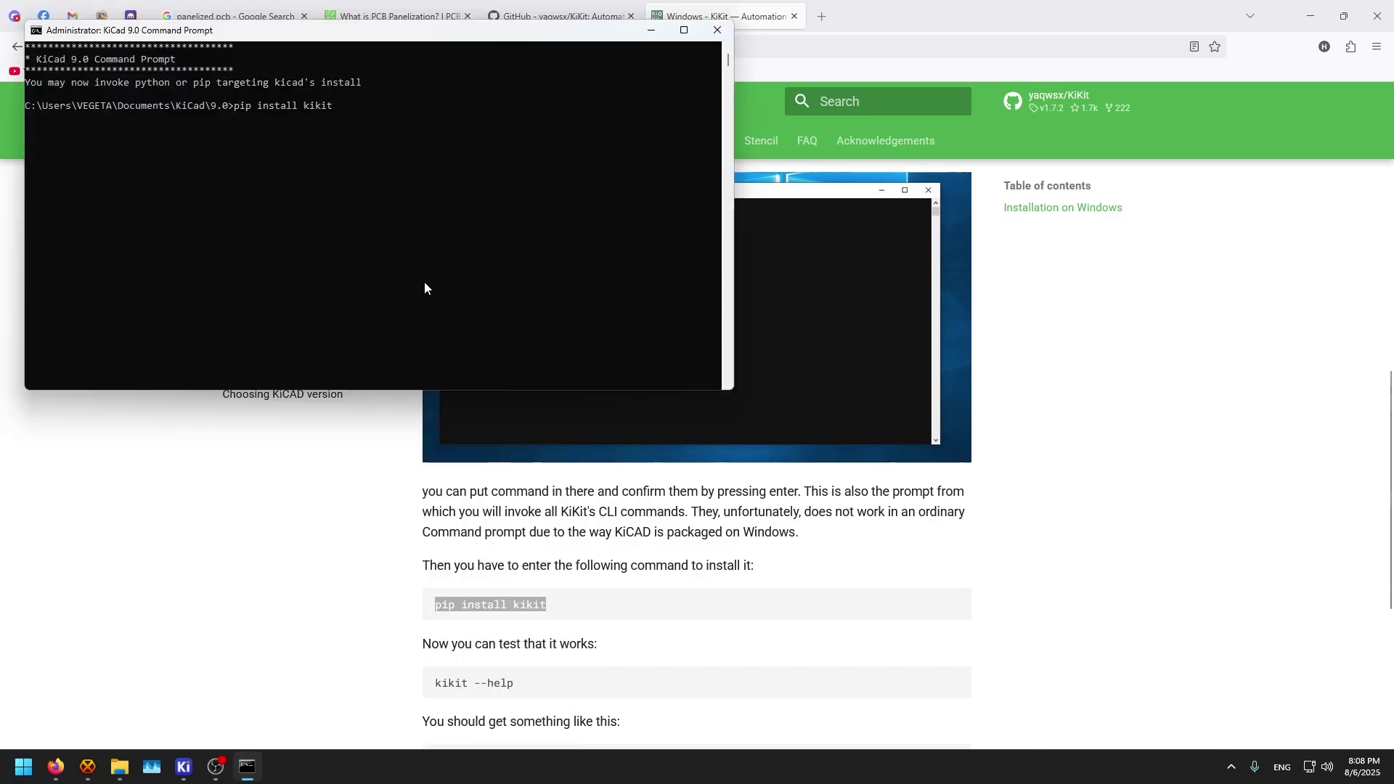
key(Return)
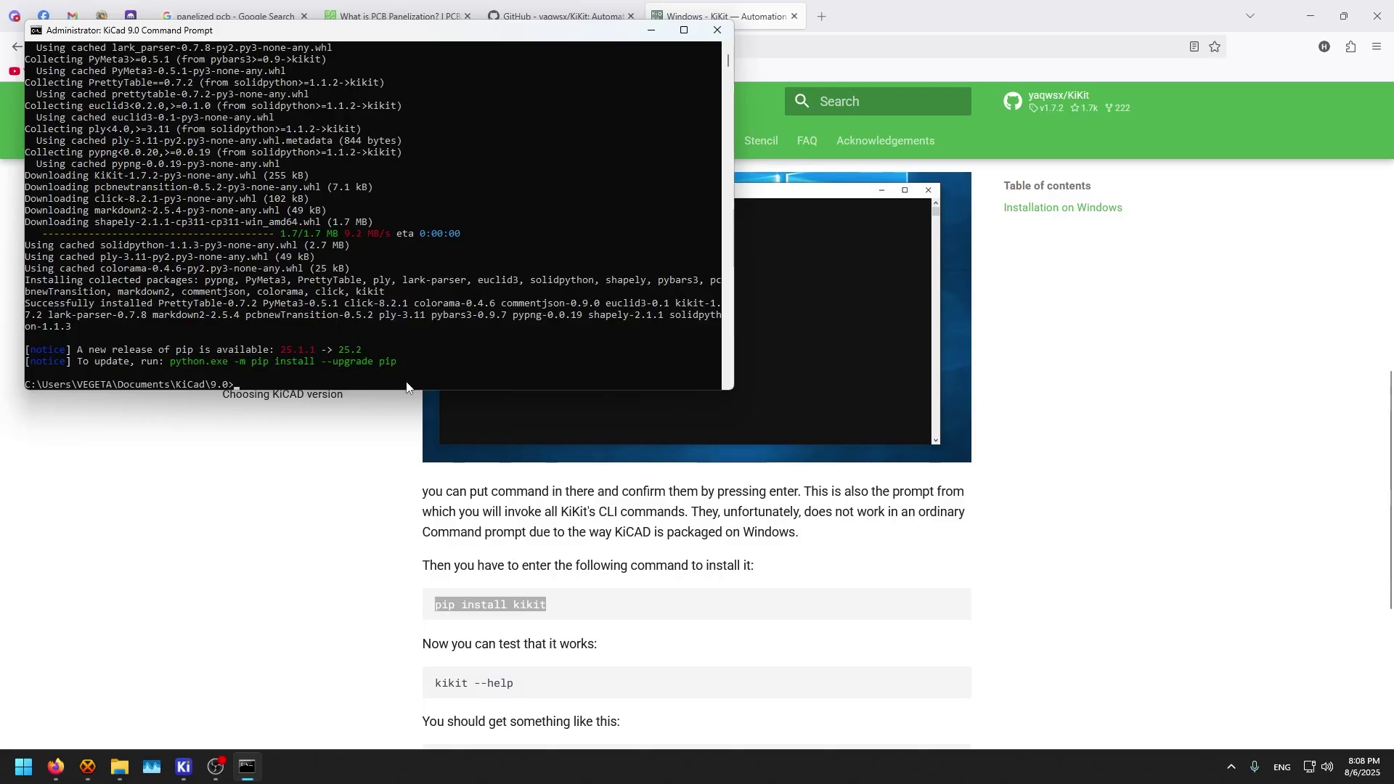
Step: Close the prompt and queue the KiKit plugin in KiCad's Plugin and Content Manager
click(709, 31)
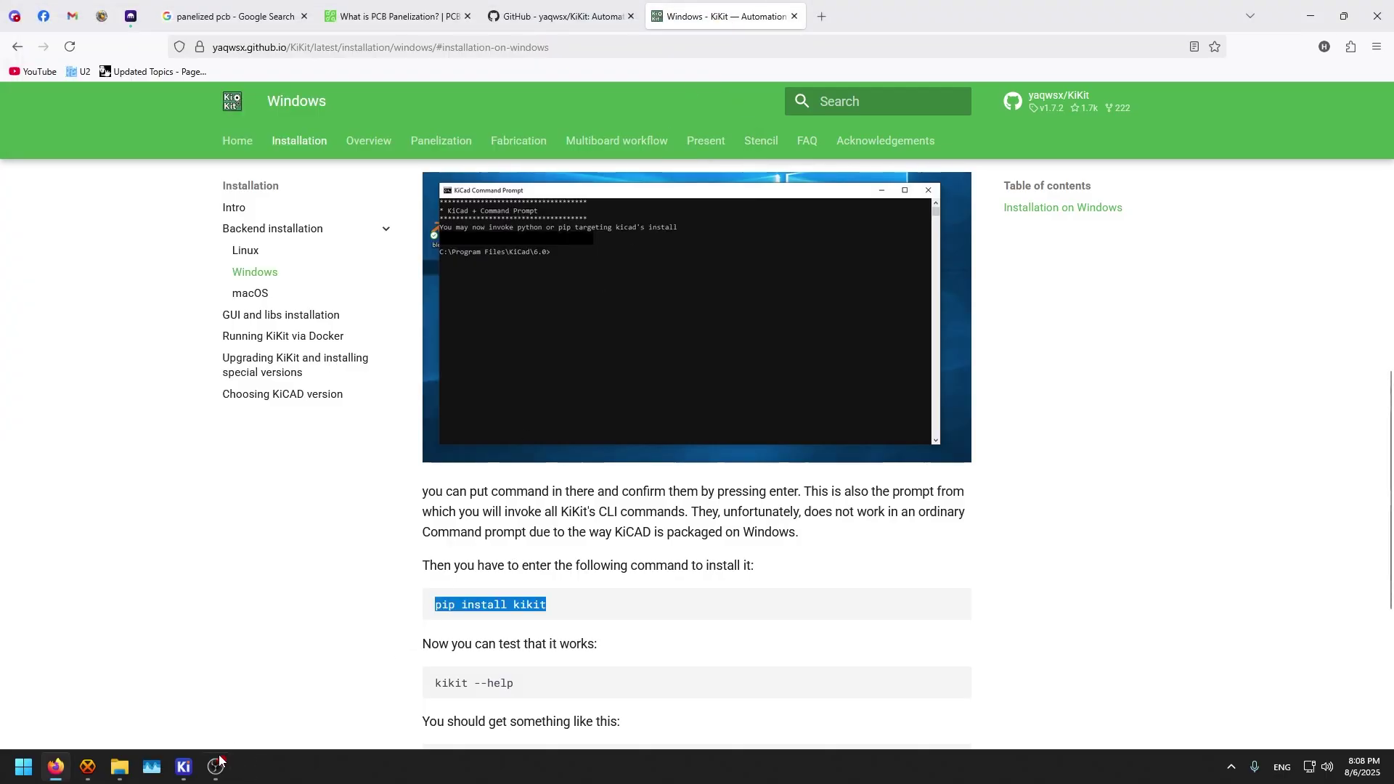
click(190, 766)
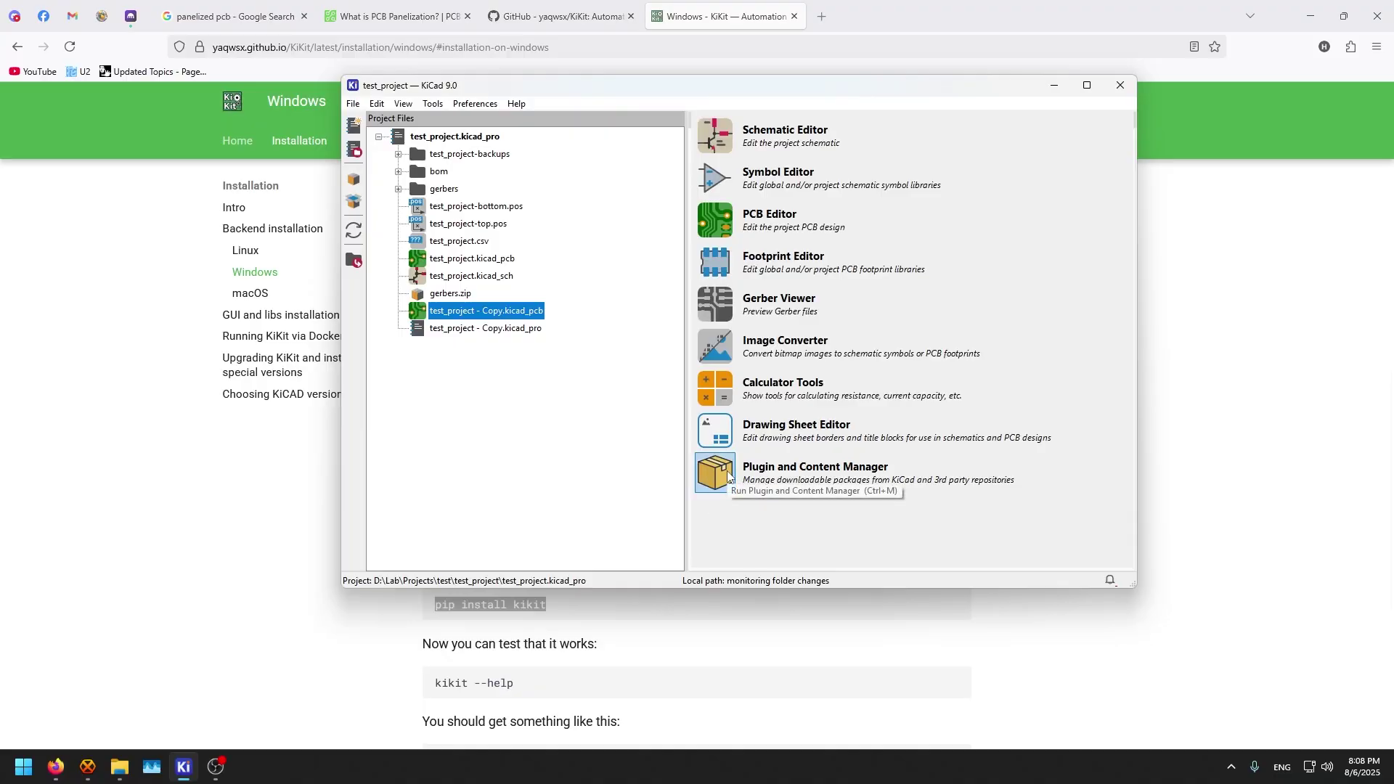
click(704, 461)
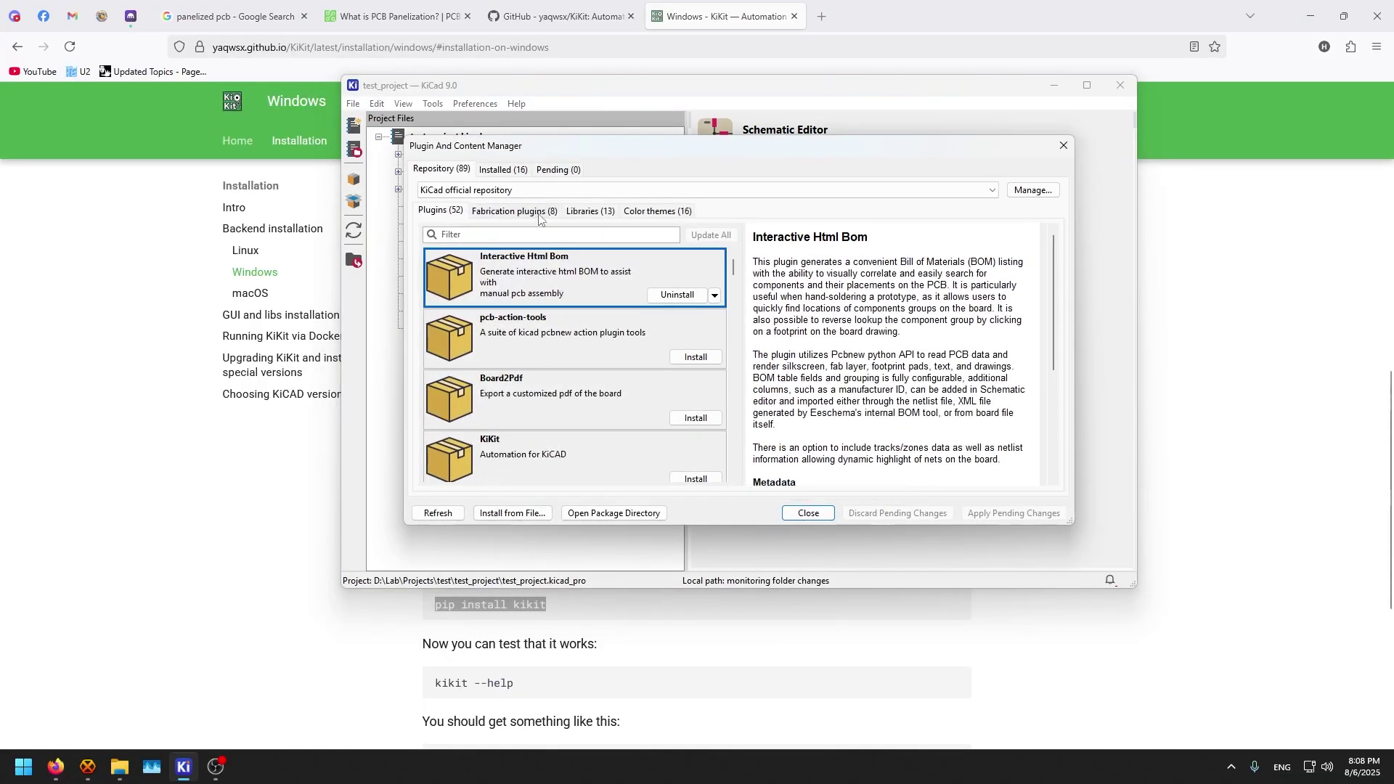
click(499, 233)
text(kiki)
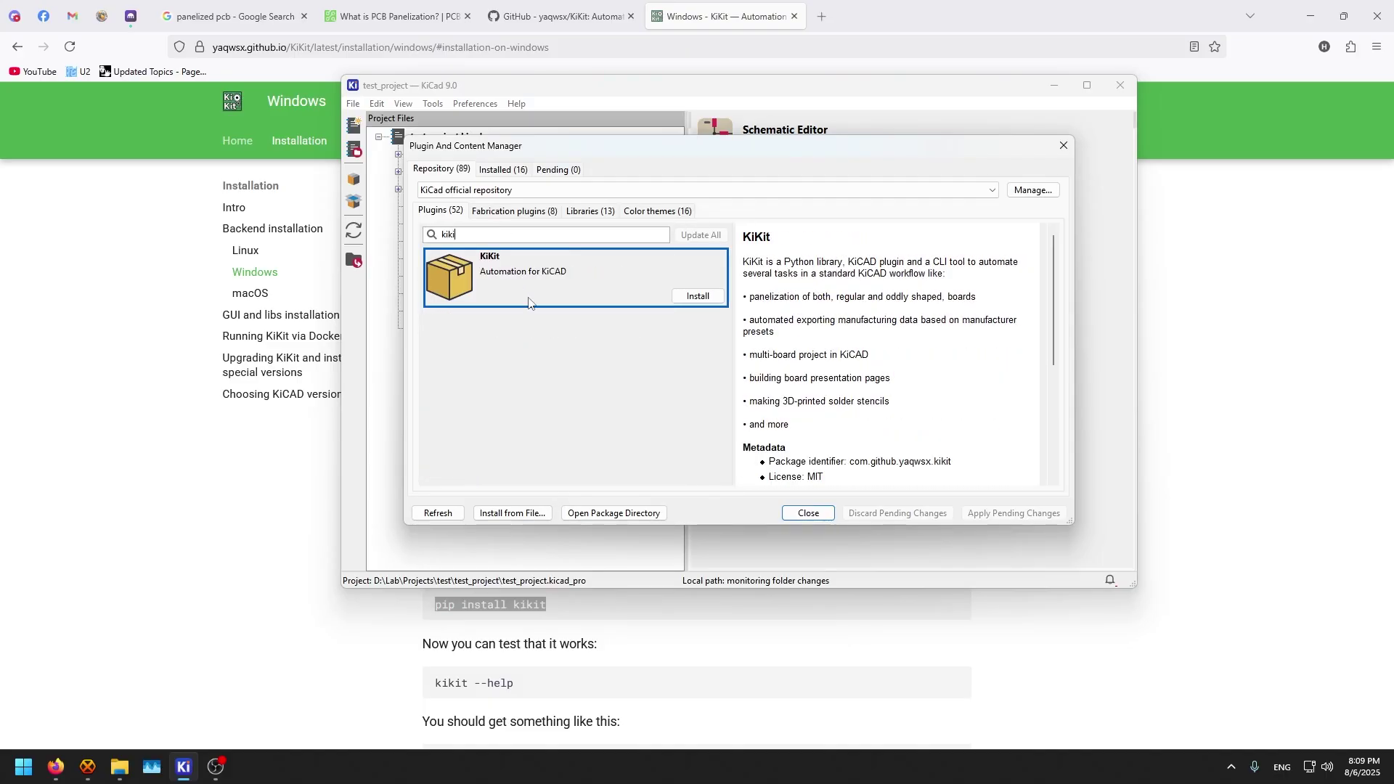
click(697, 296)
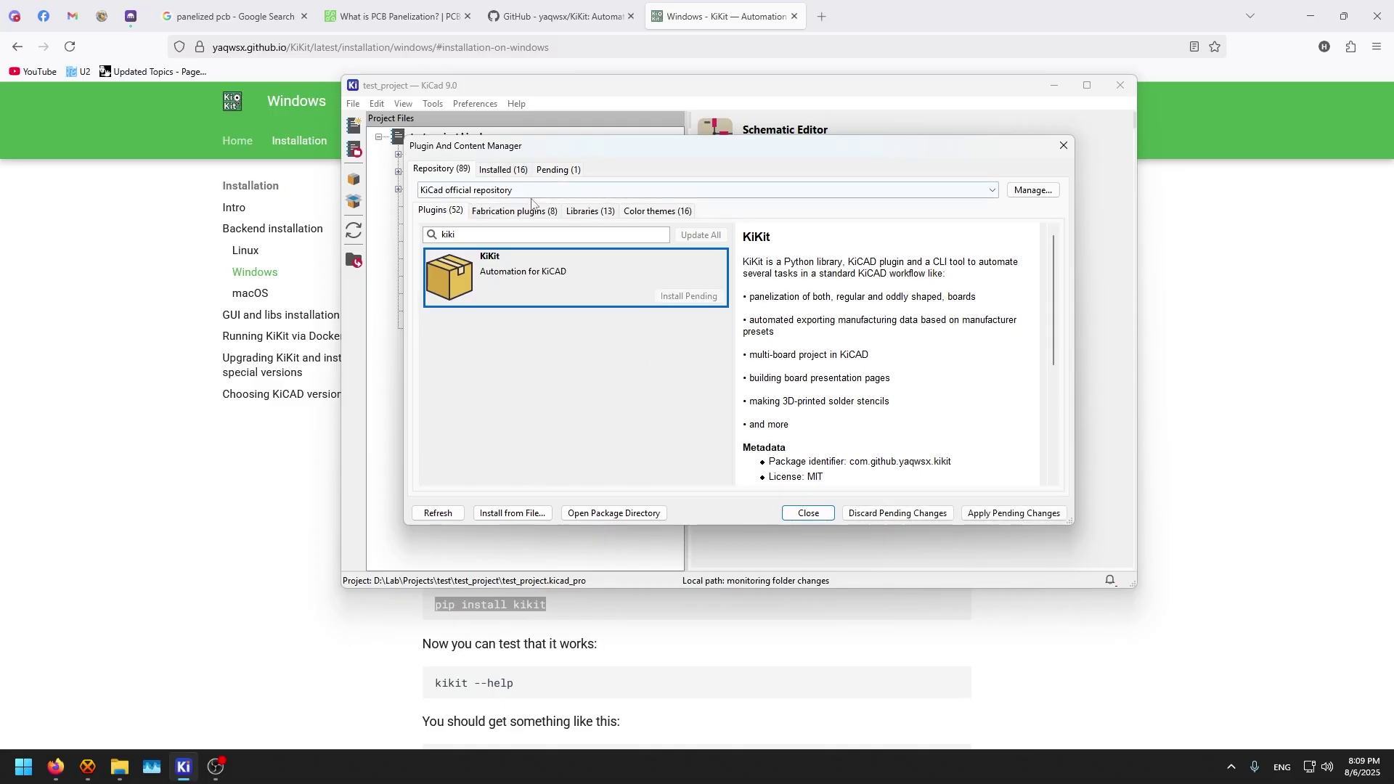
Step: Queue the KiKit Library, apply the pending installations, and close the manager
click(590, 210)
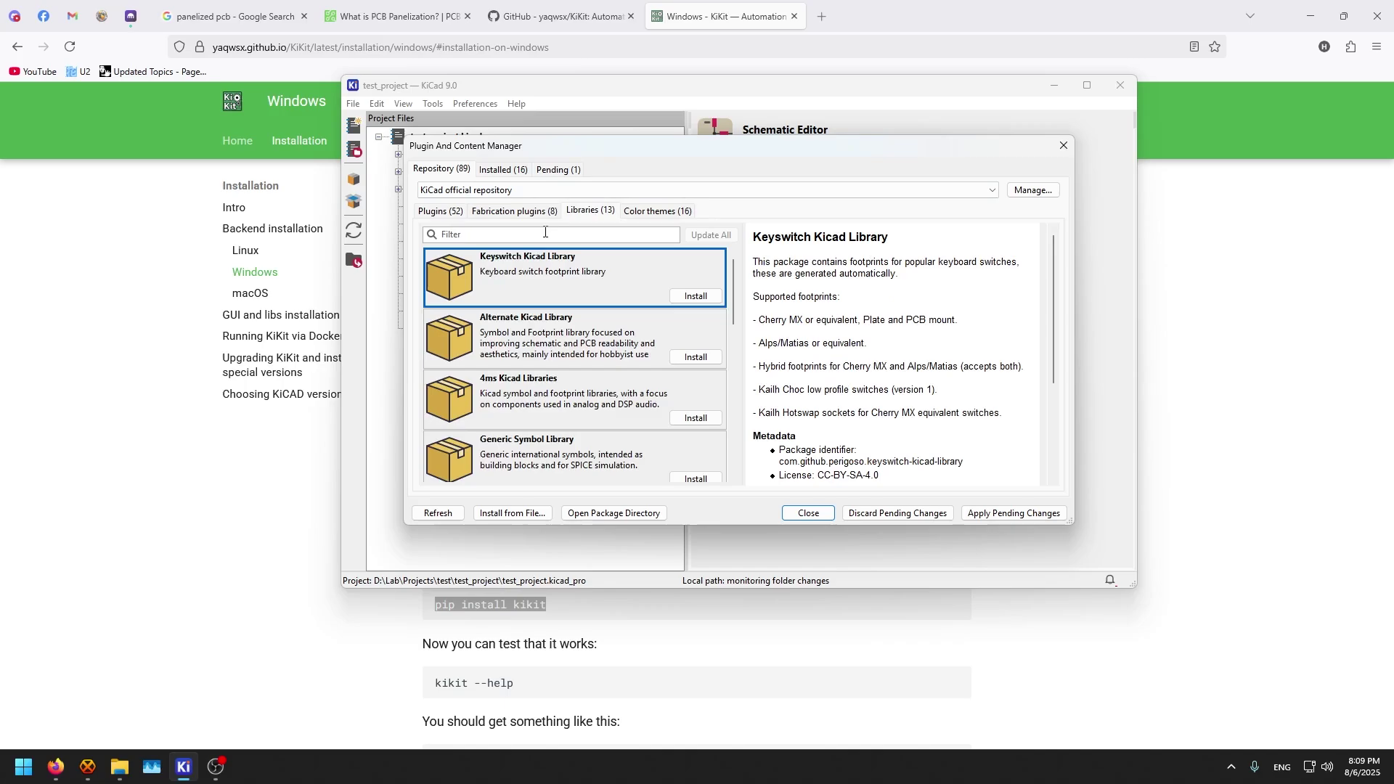
text(kikit)
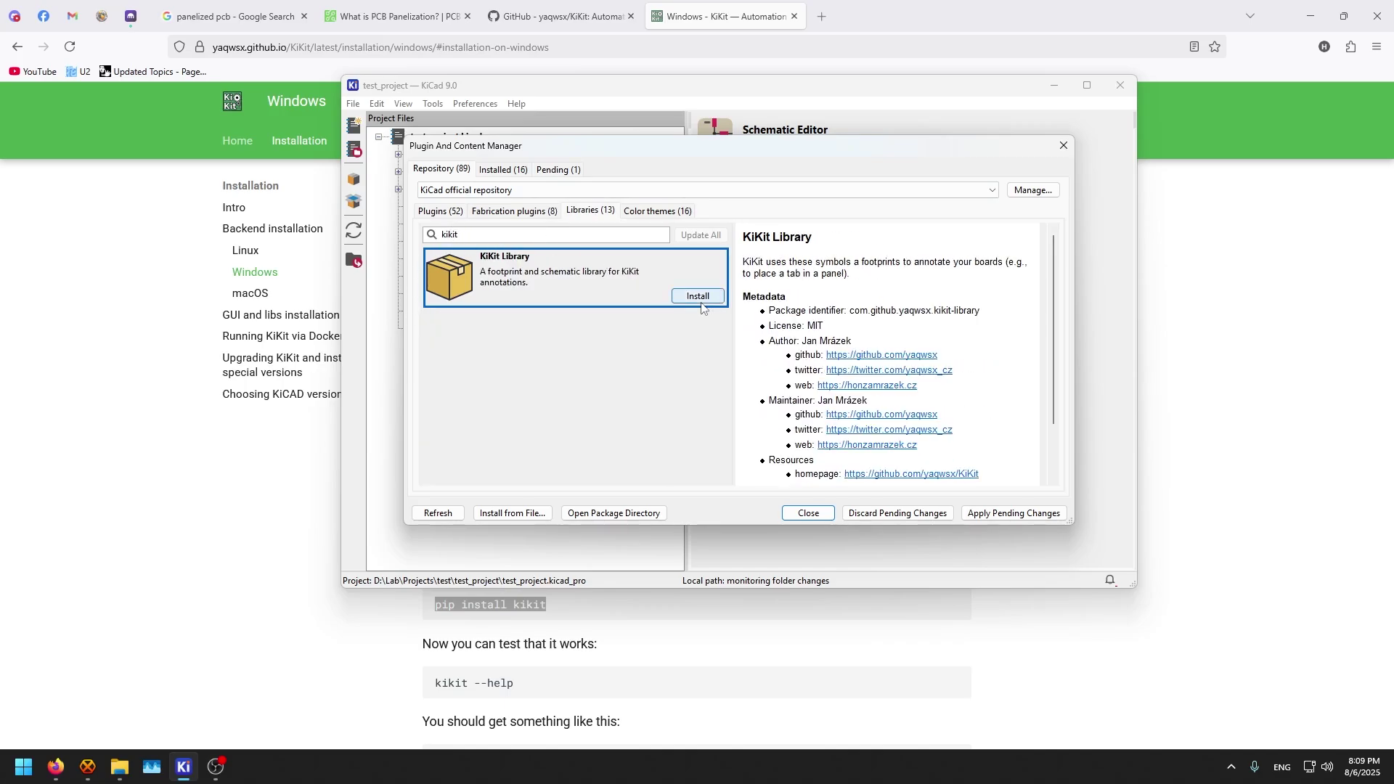
click(697, 296)
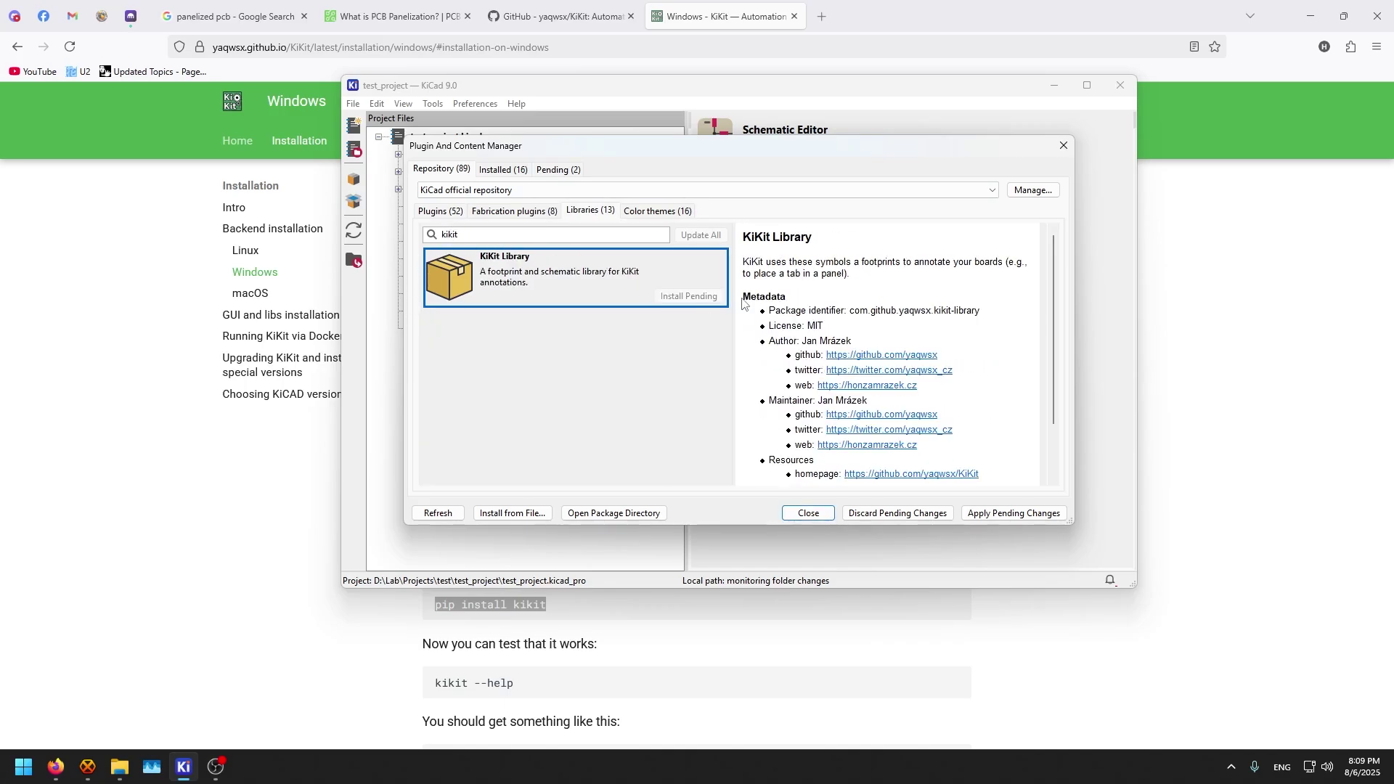
click(1015, 514)
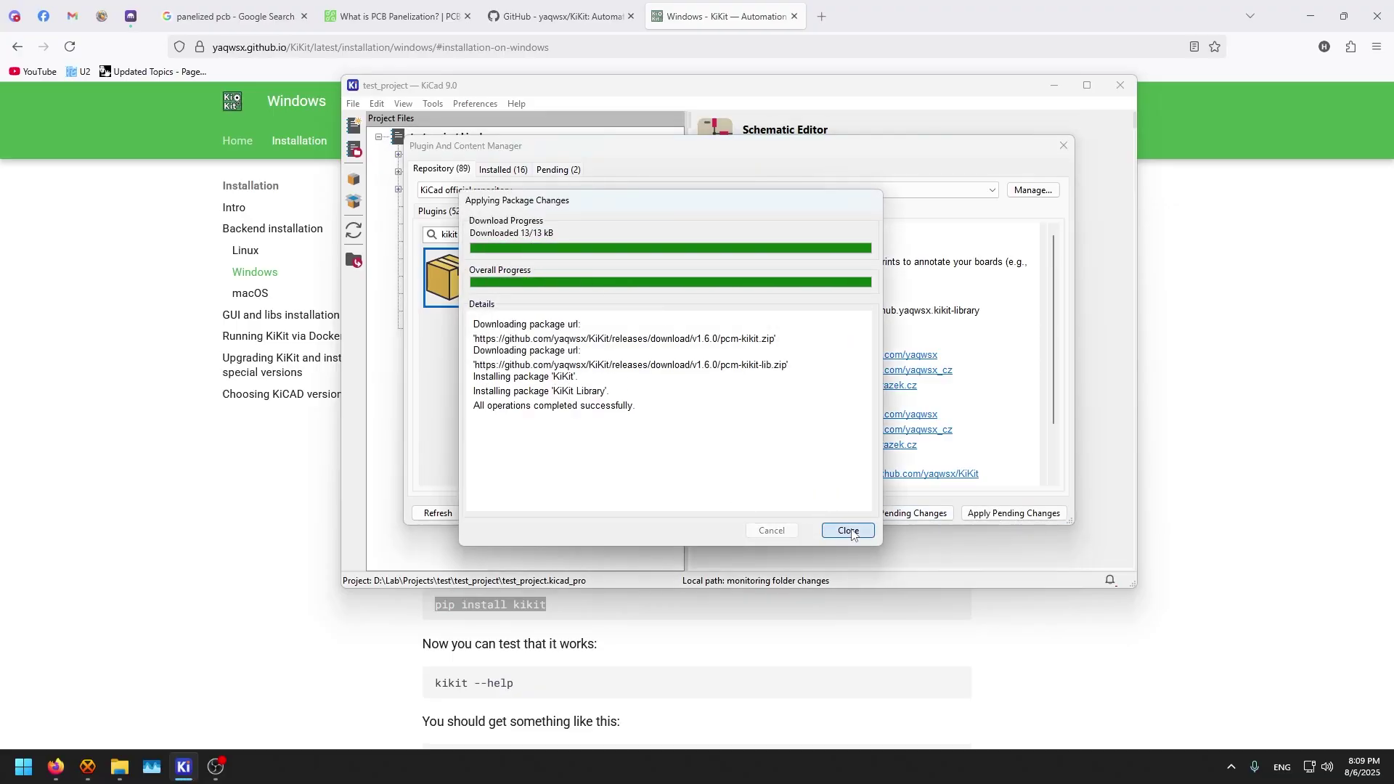
click(849, 531)
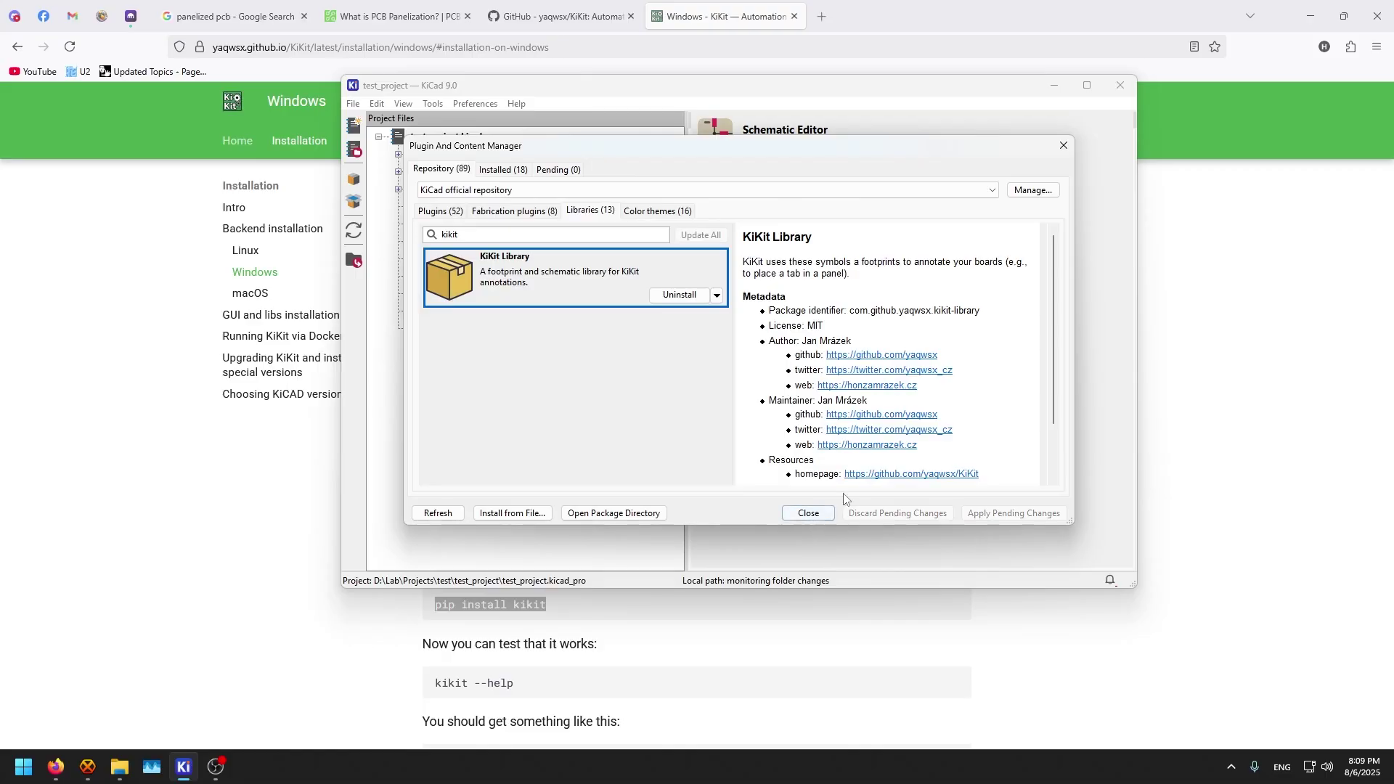
click(809, 516)
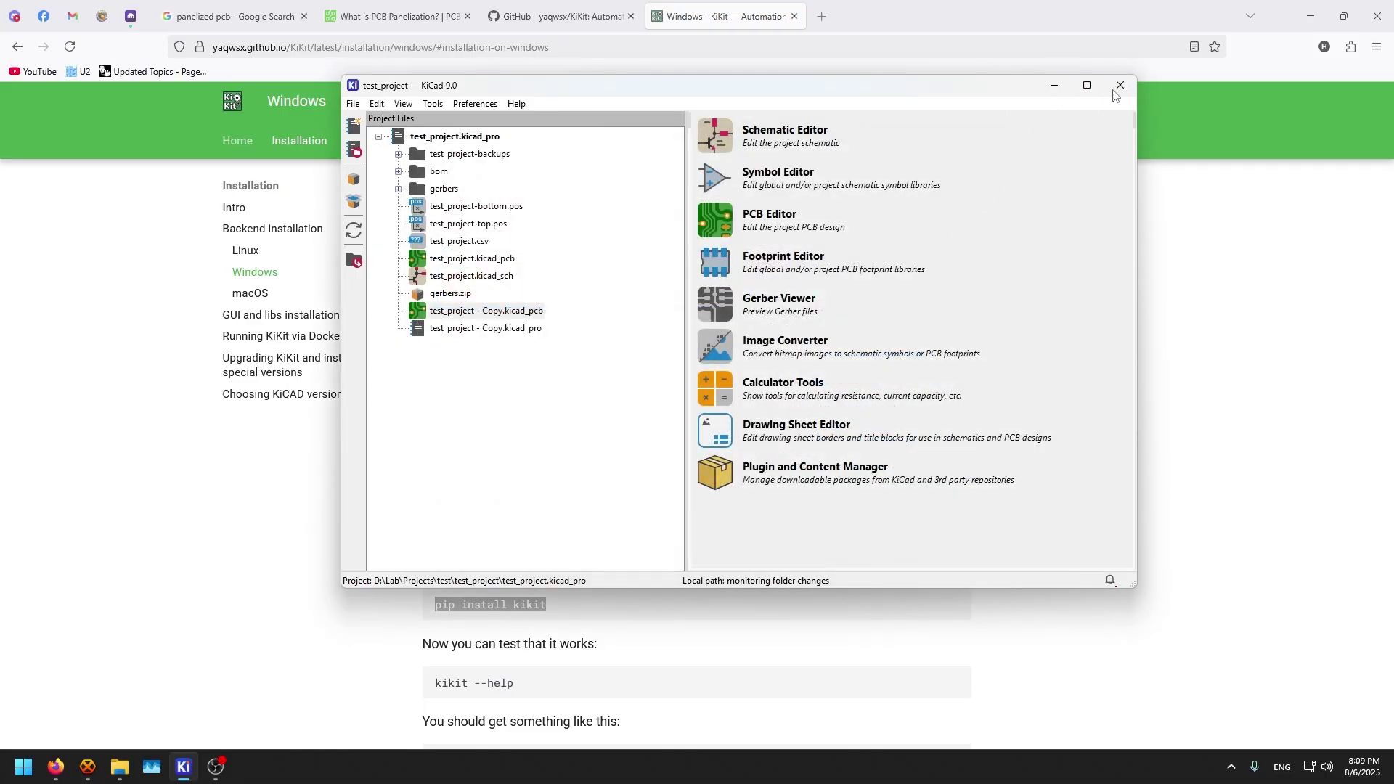
Step: Open test_project.kicad_pcb in the PCB Editor and orbit it in the 3D Viewer
click(1122, 85)
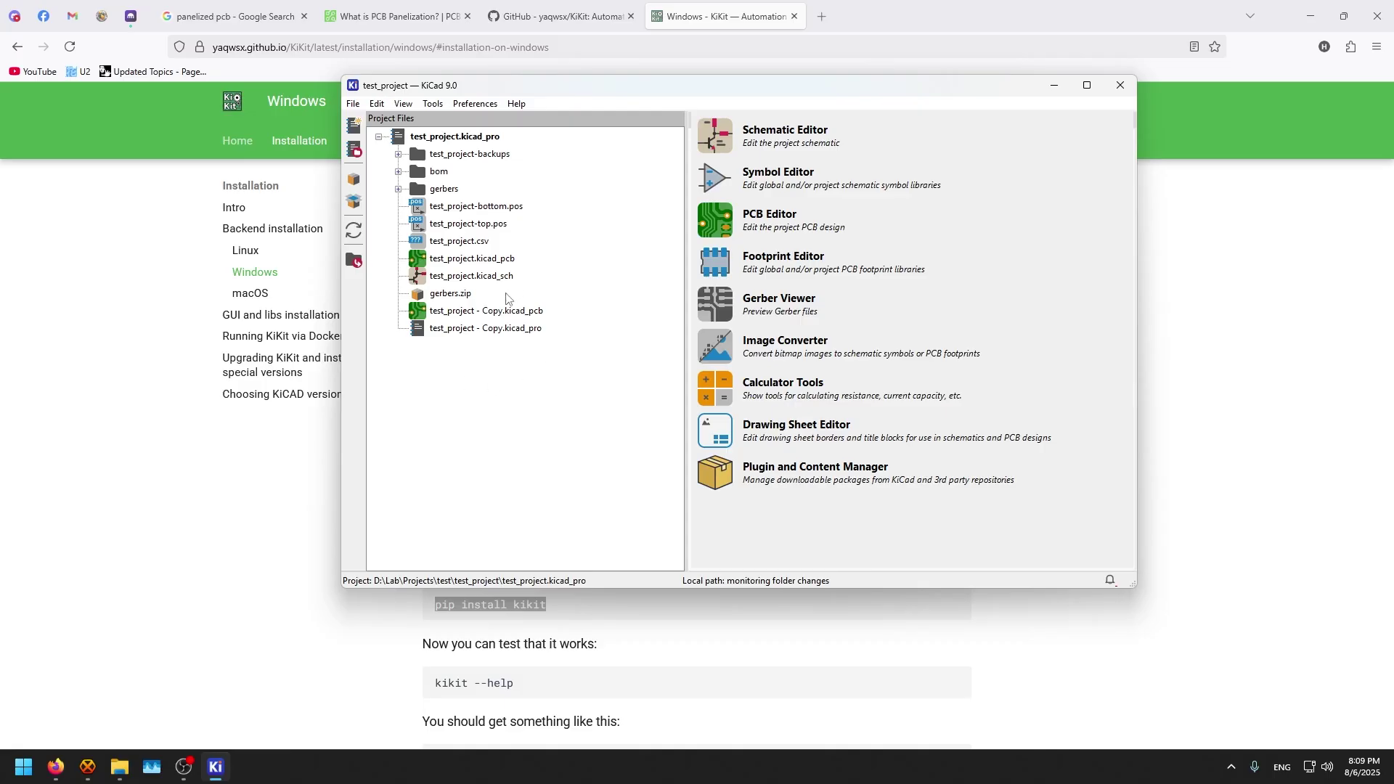
click(495, 263)
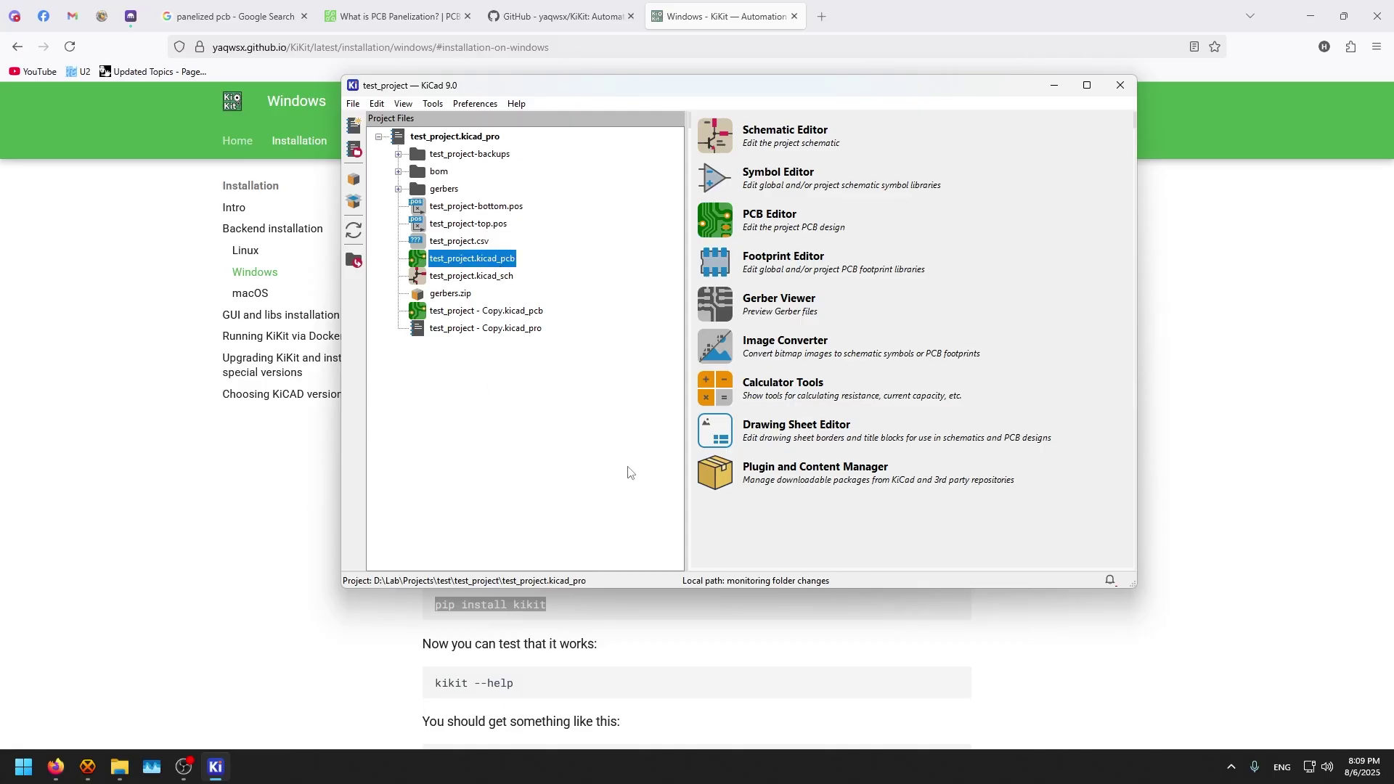
key(Return)
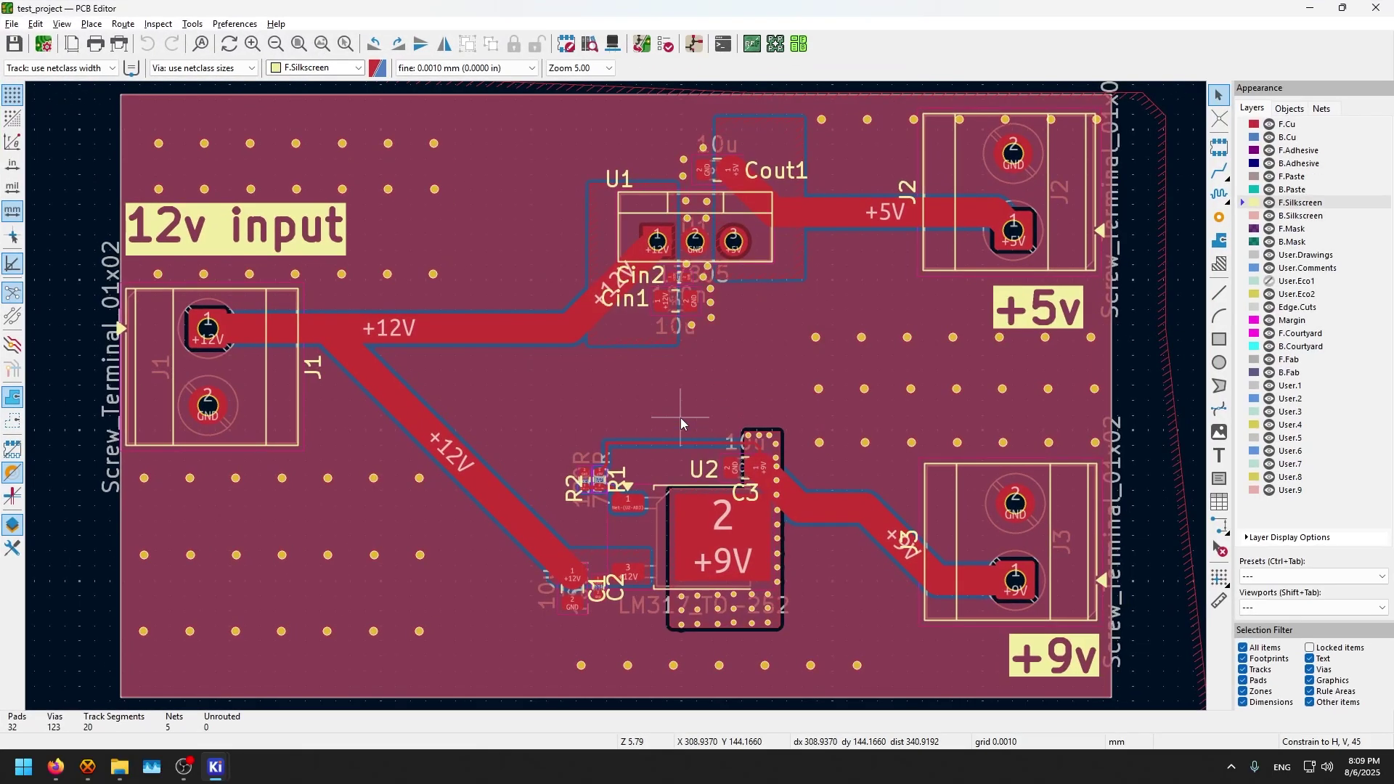
key(alt+3)
drag(681, 416, 671, 506)
key(alt+F4)
key(alt+F4)
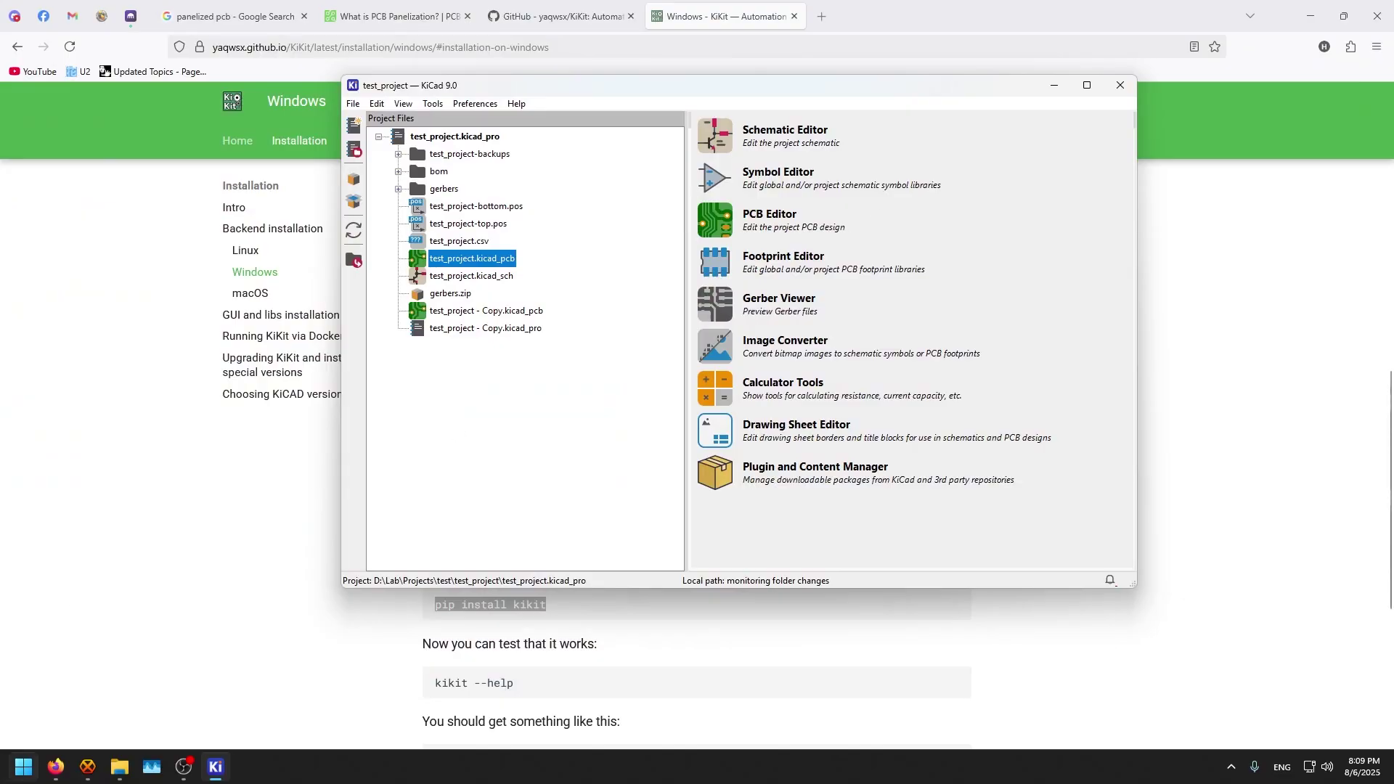
Step: Launch standalone PCB Editor 9.0 and open KiKit's Panelize dialog input file picker
click(13, 771)
text(pcb)
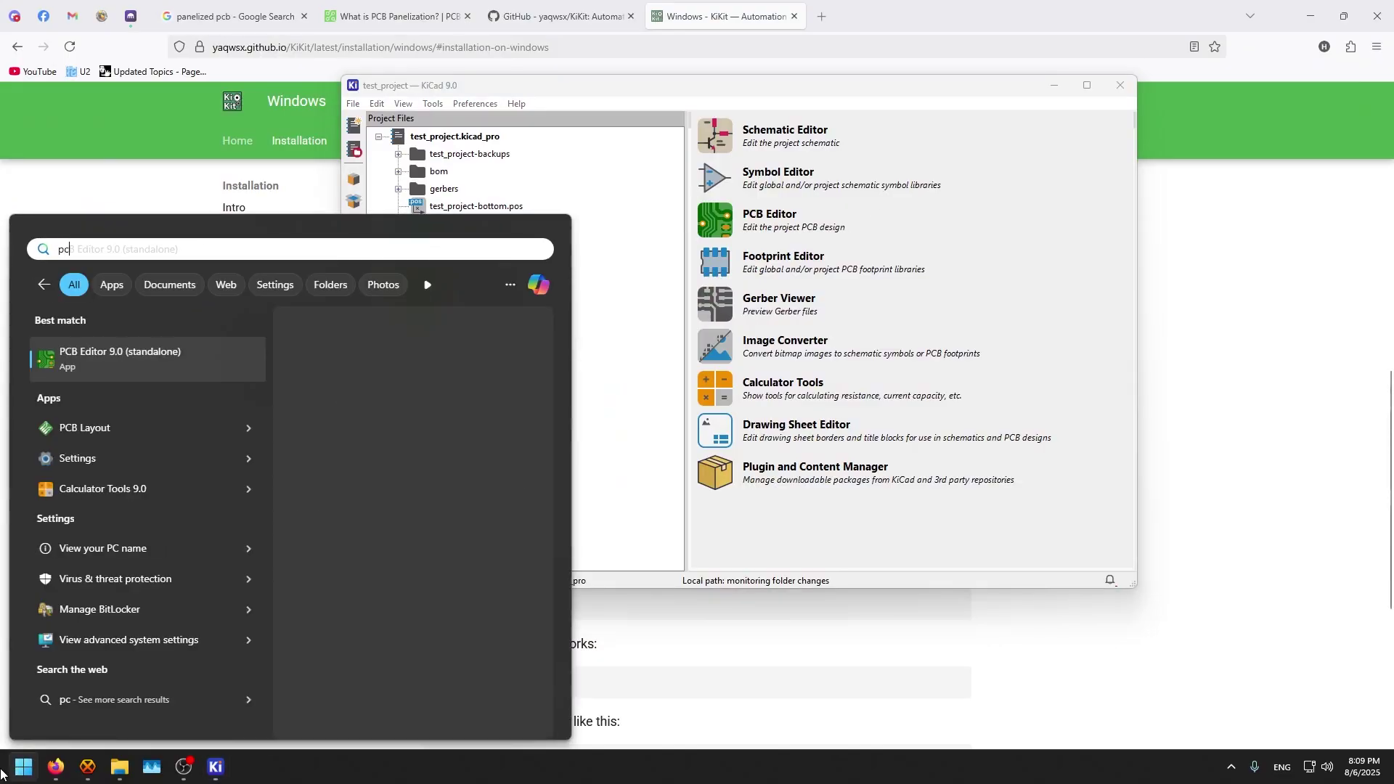
click(199, 350)
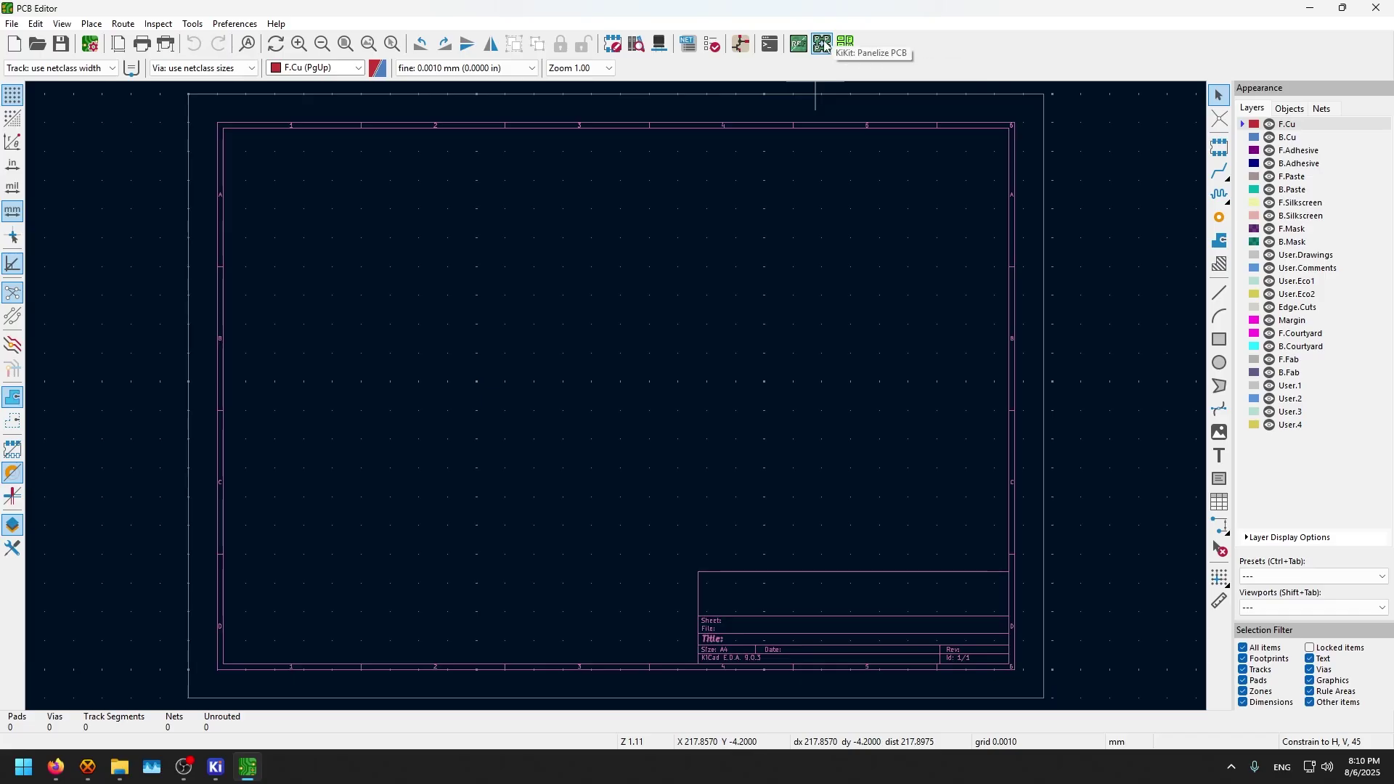
click(823, 43)
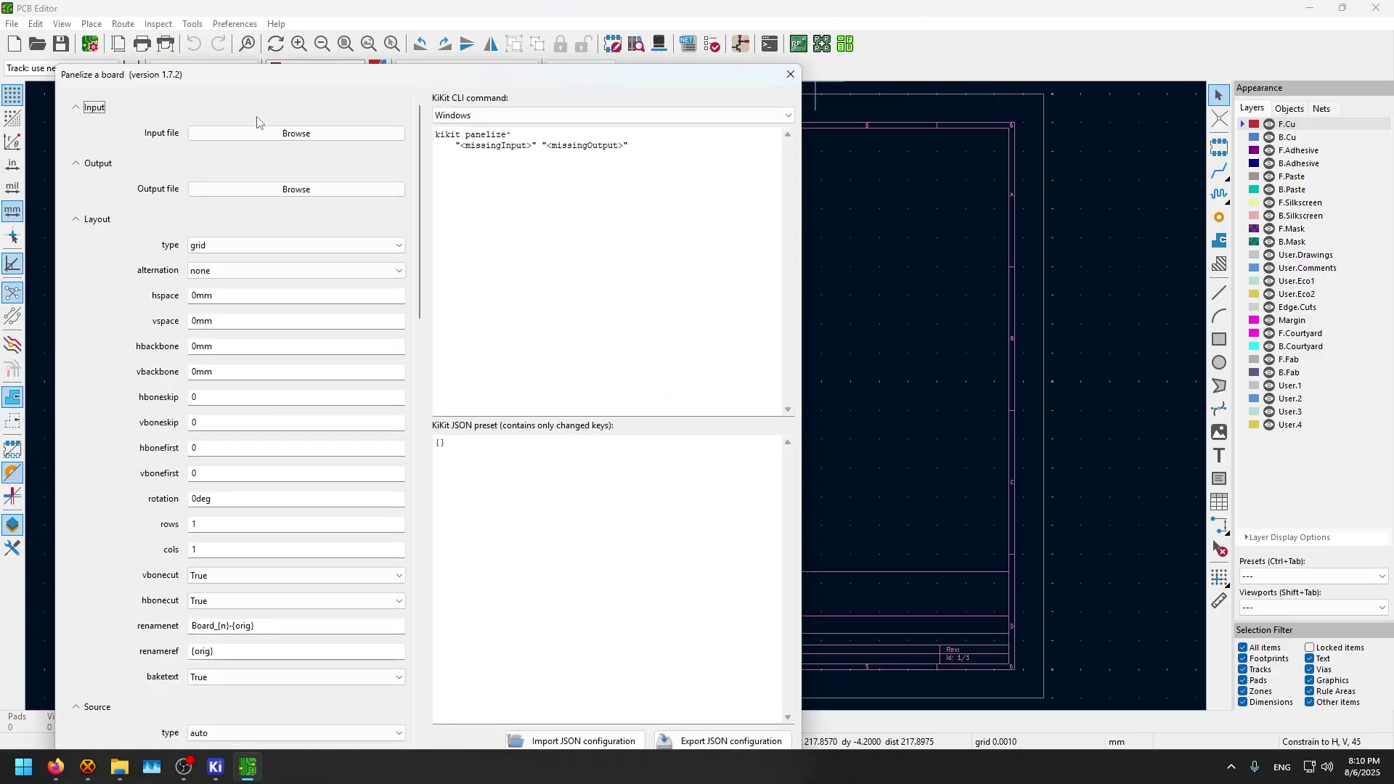
click(240, 140)
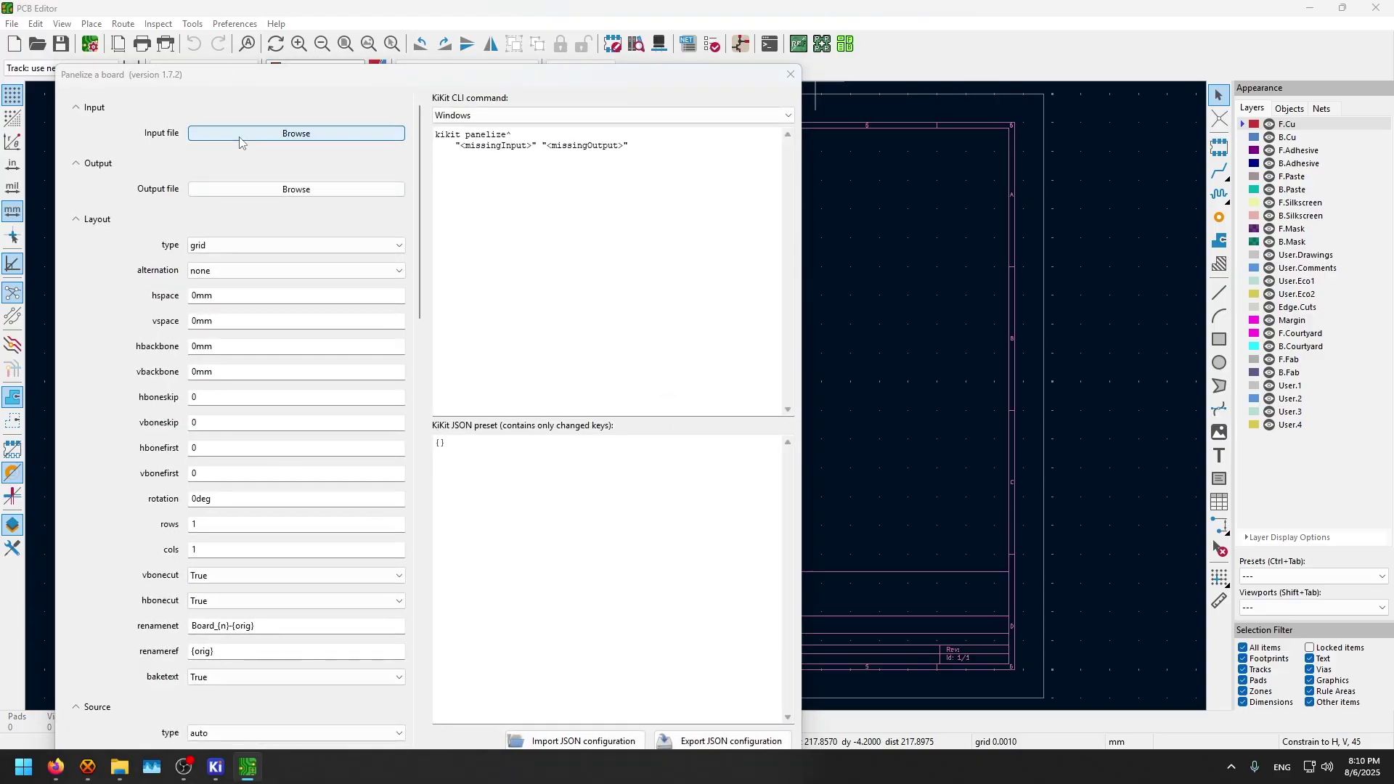
Step: Pick D:\Lab\Projects\test\test_project\test_project.kicad_pcb as the panelize input file
scroll(142, 348, down, 10)
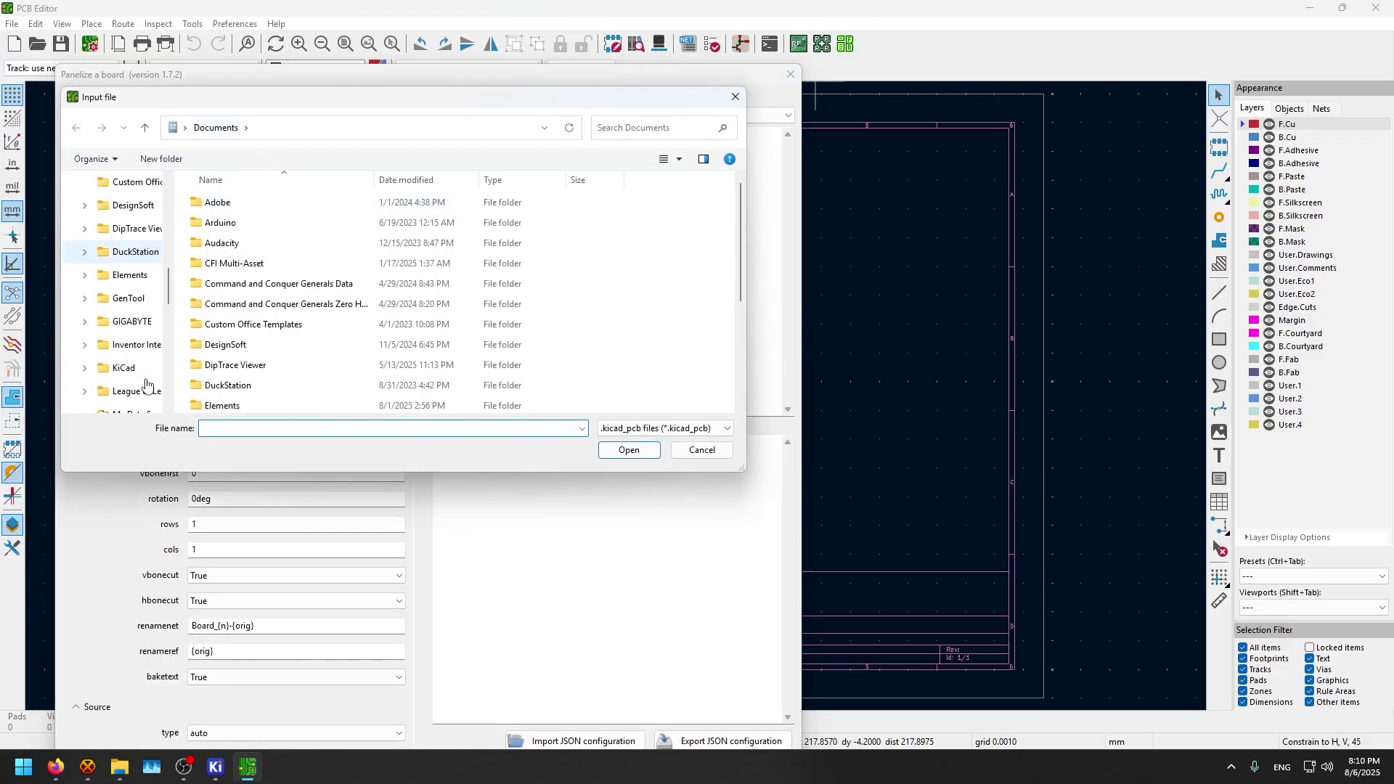
click(120, 297)
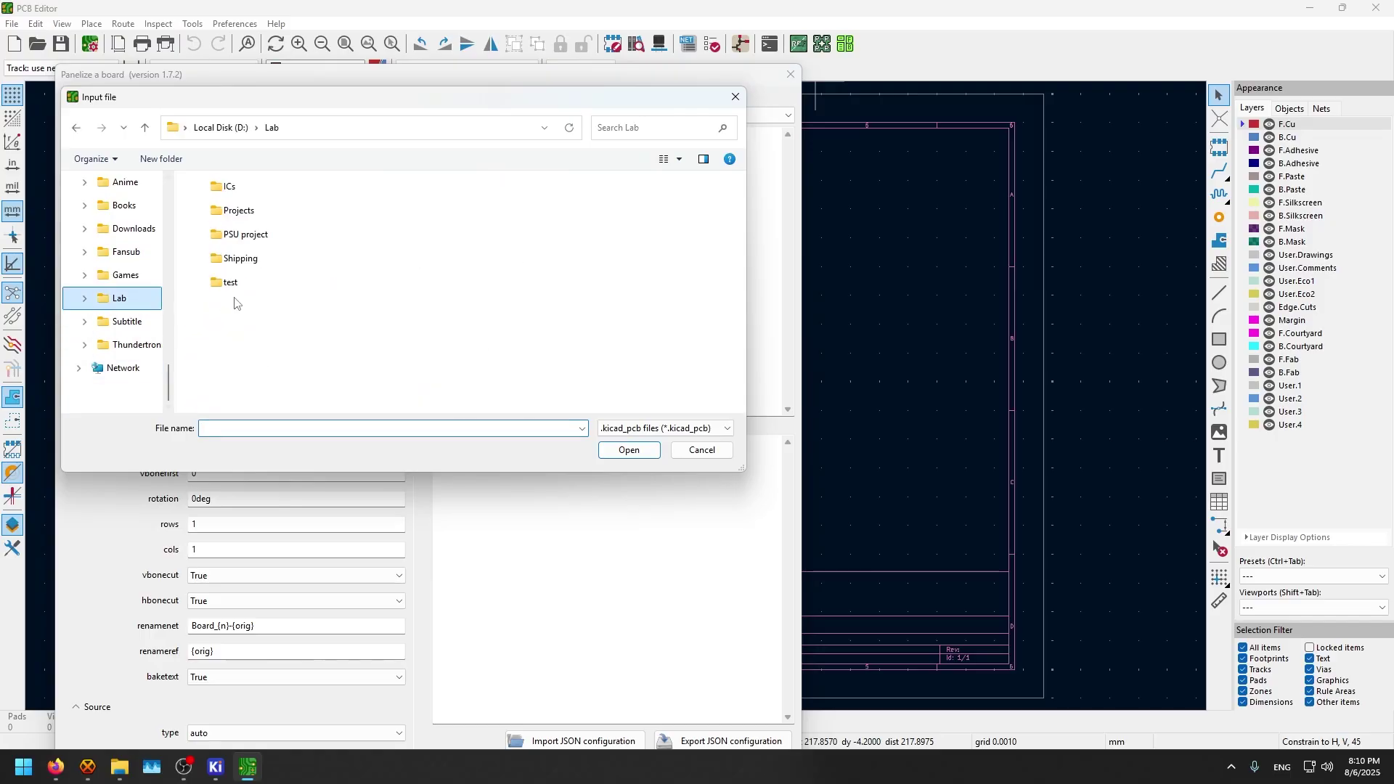
double_click(225, 222)
scroll(417, 312, right, 3)
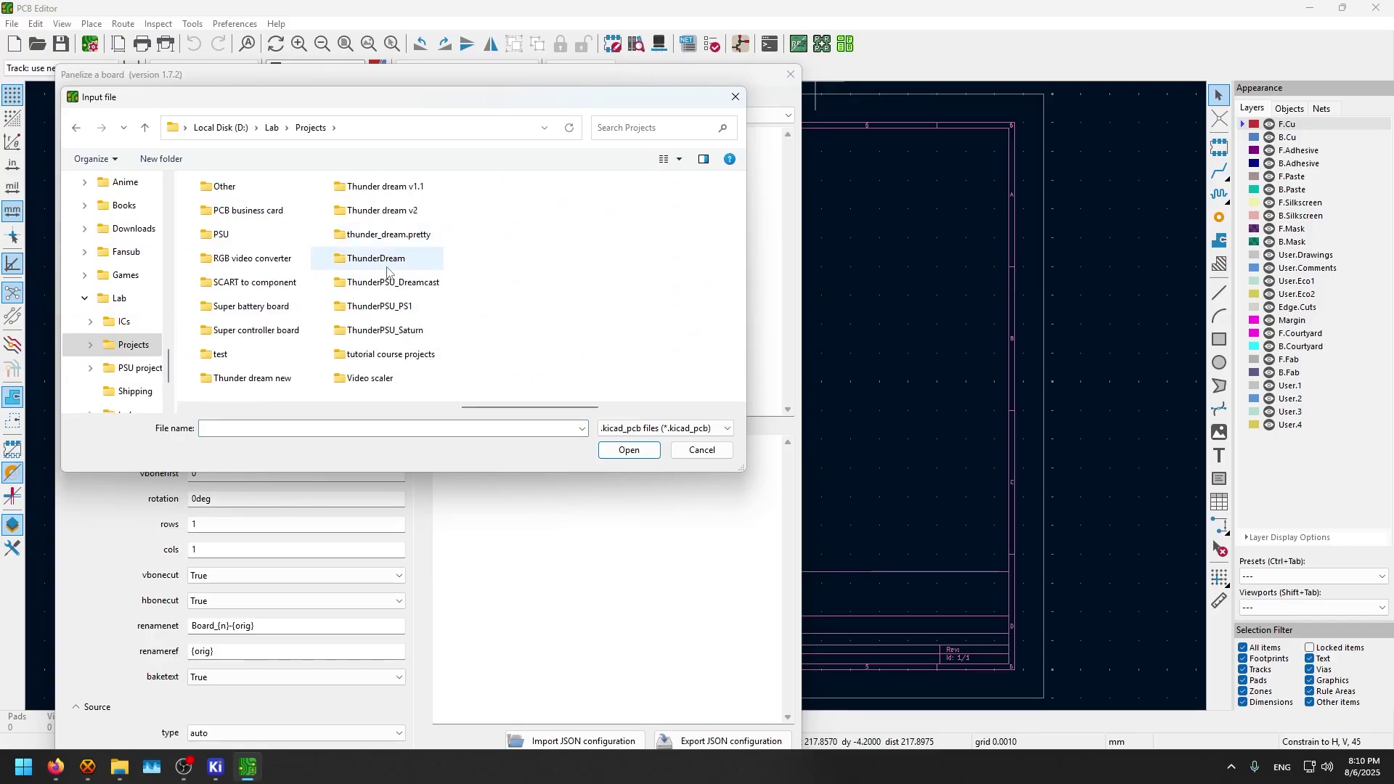
double_click(221, 354)
click(268, 223)
double_click(267, 224)
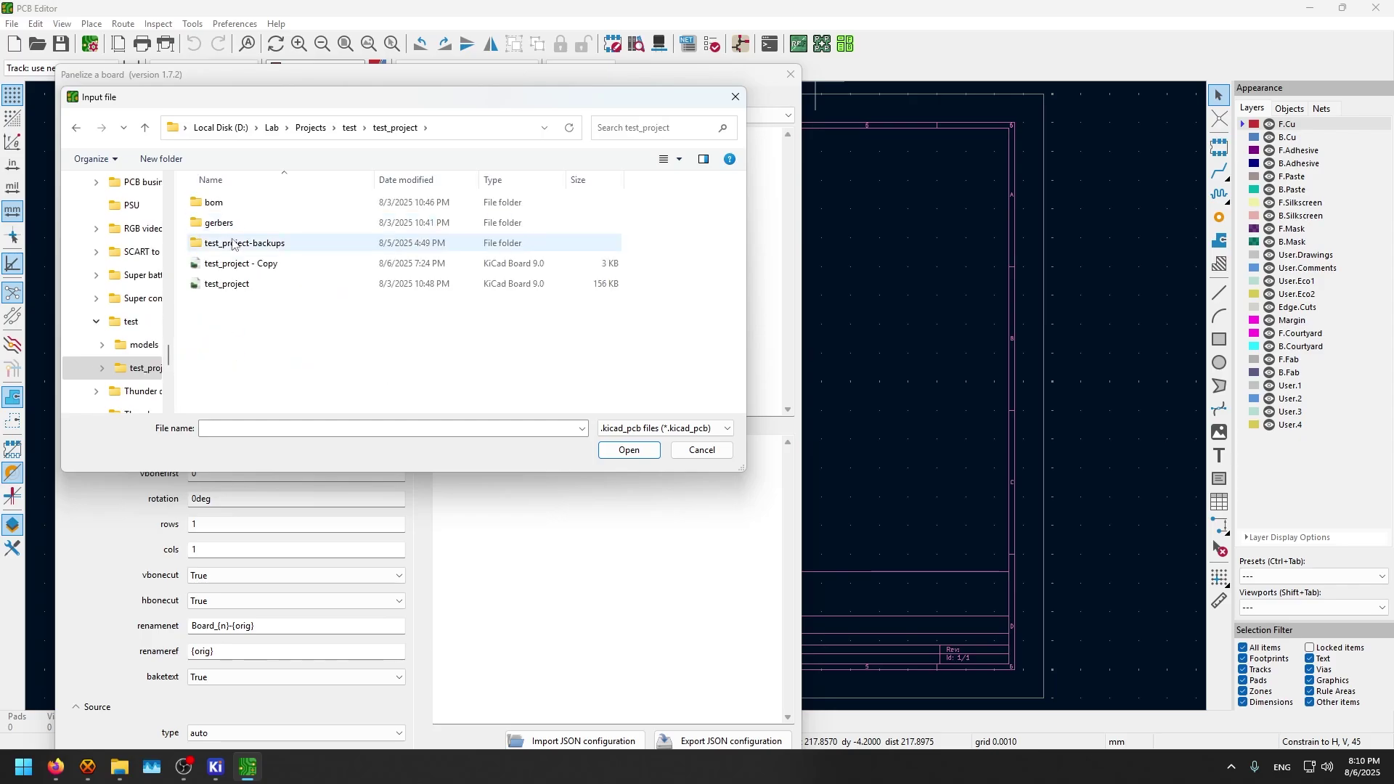
double_click(233, 285)
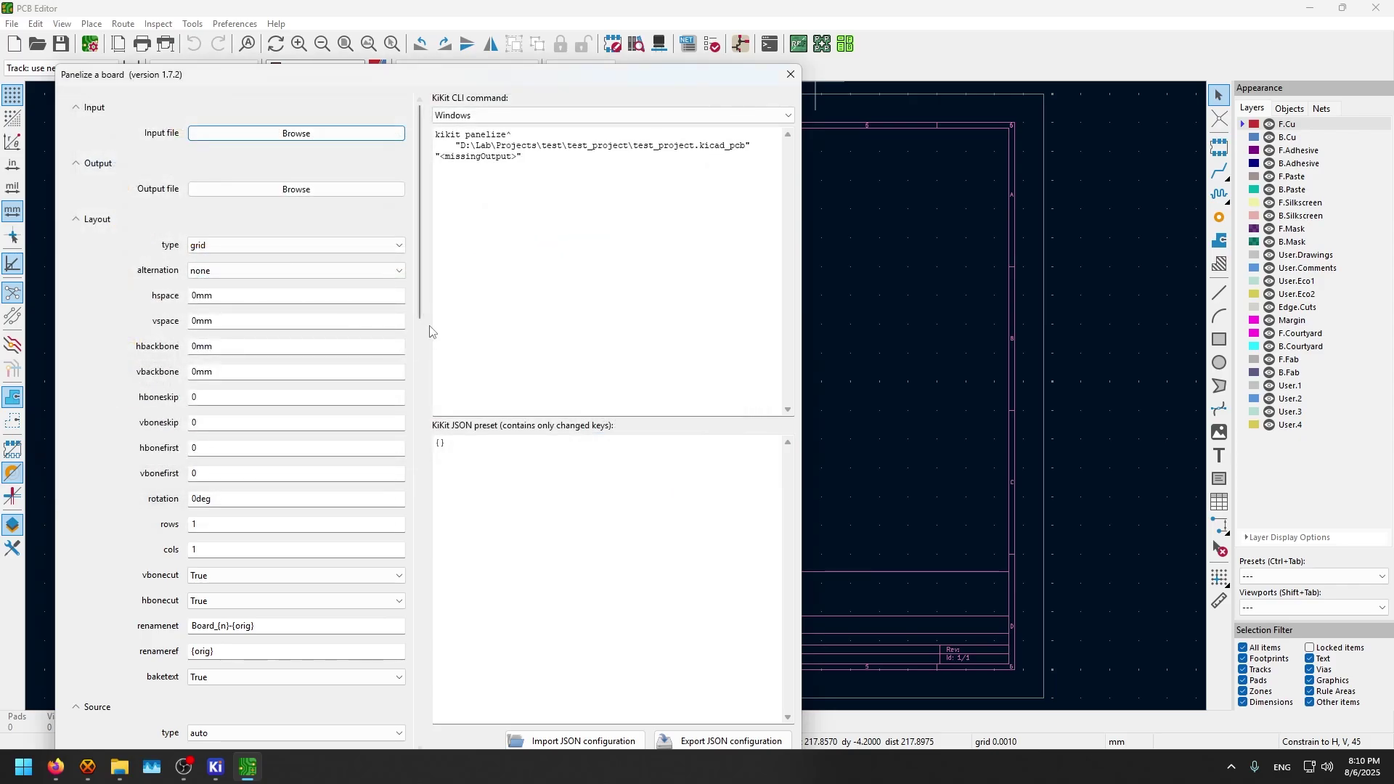
Step: Name the output file test_panel.kicad_pcb in the same folder
click(307, 188)
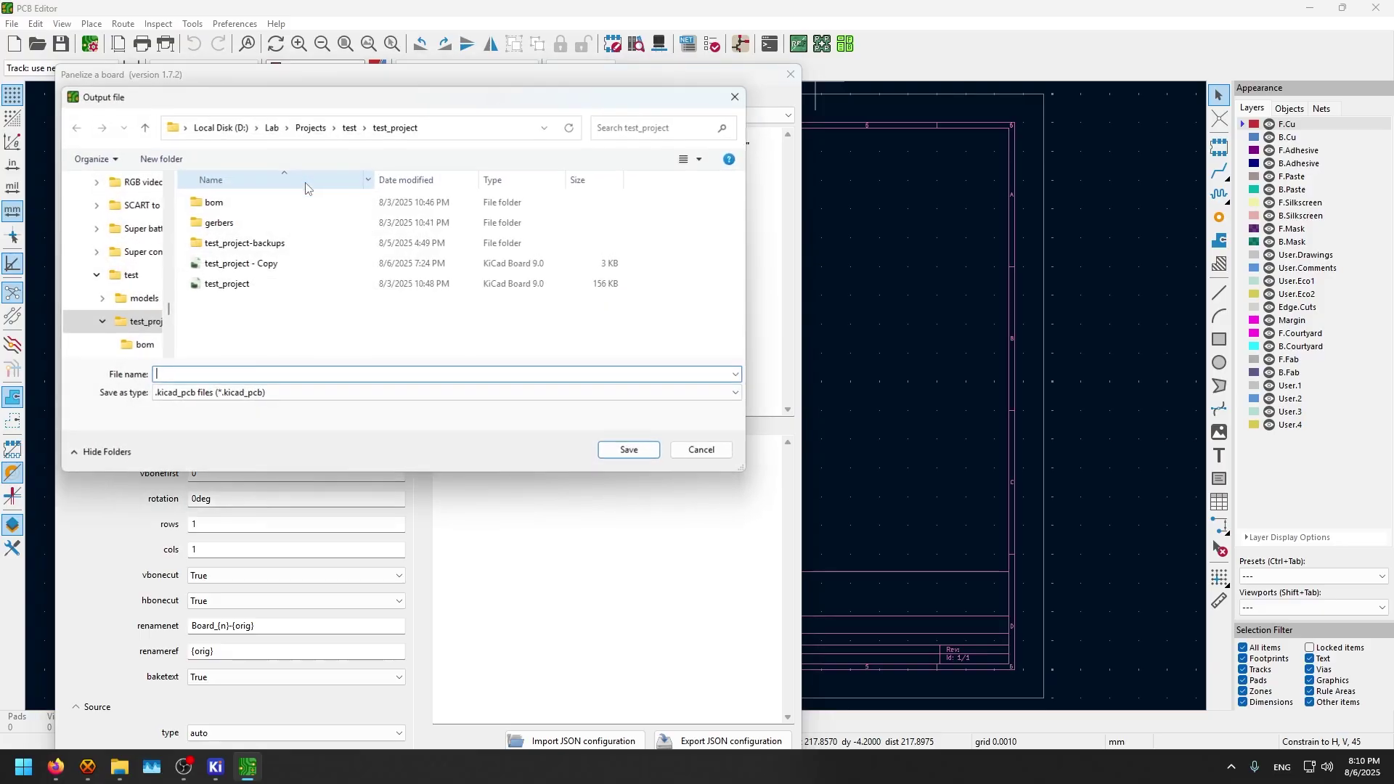
text(tes)
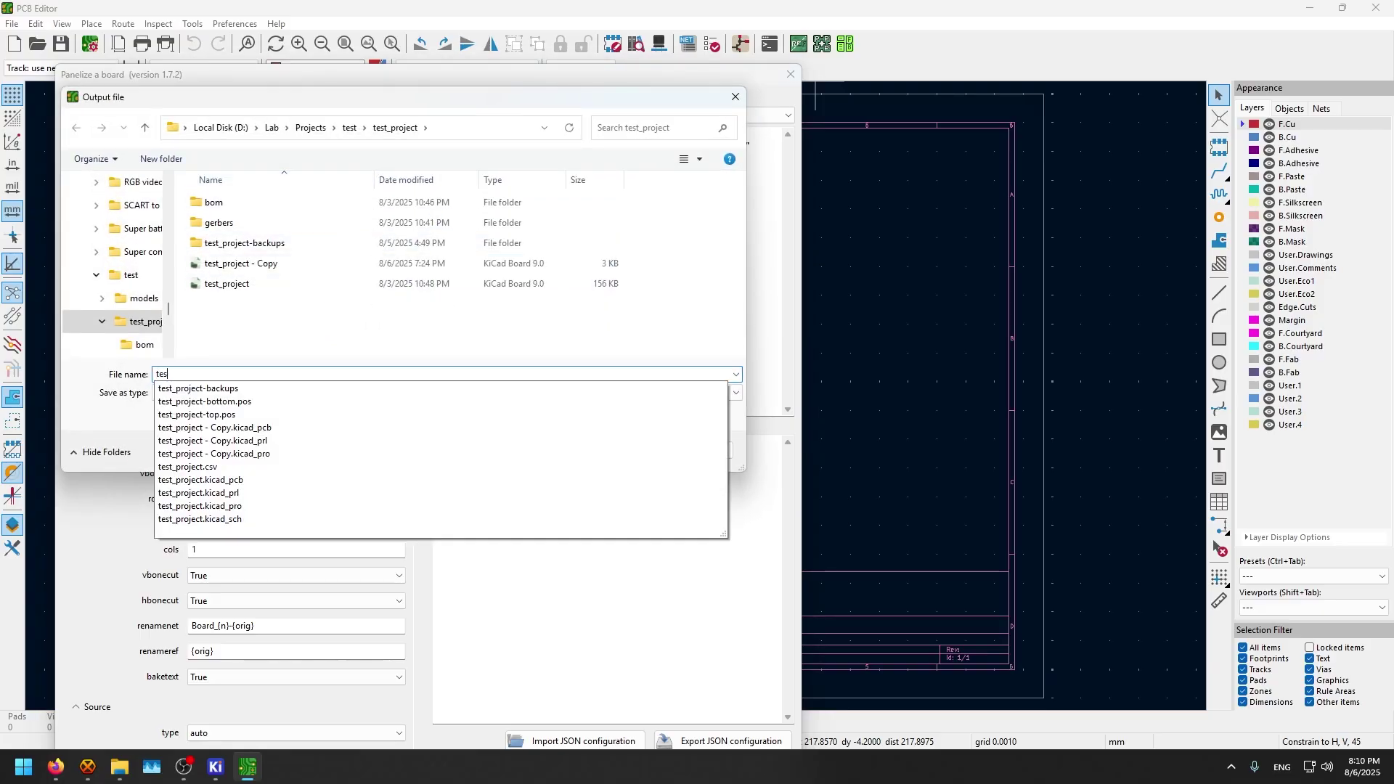
text(t_panel)
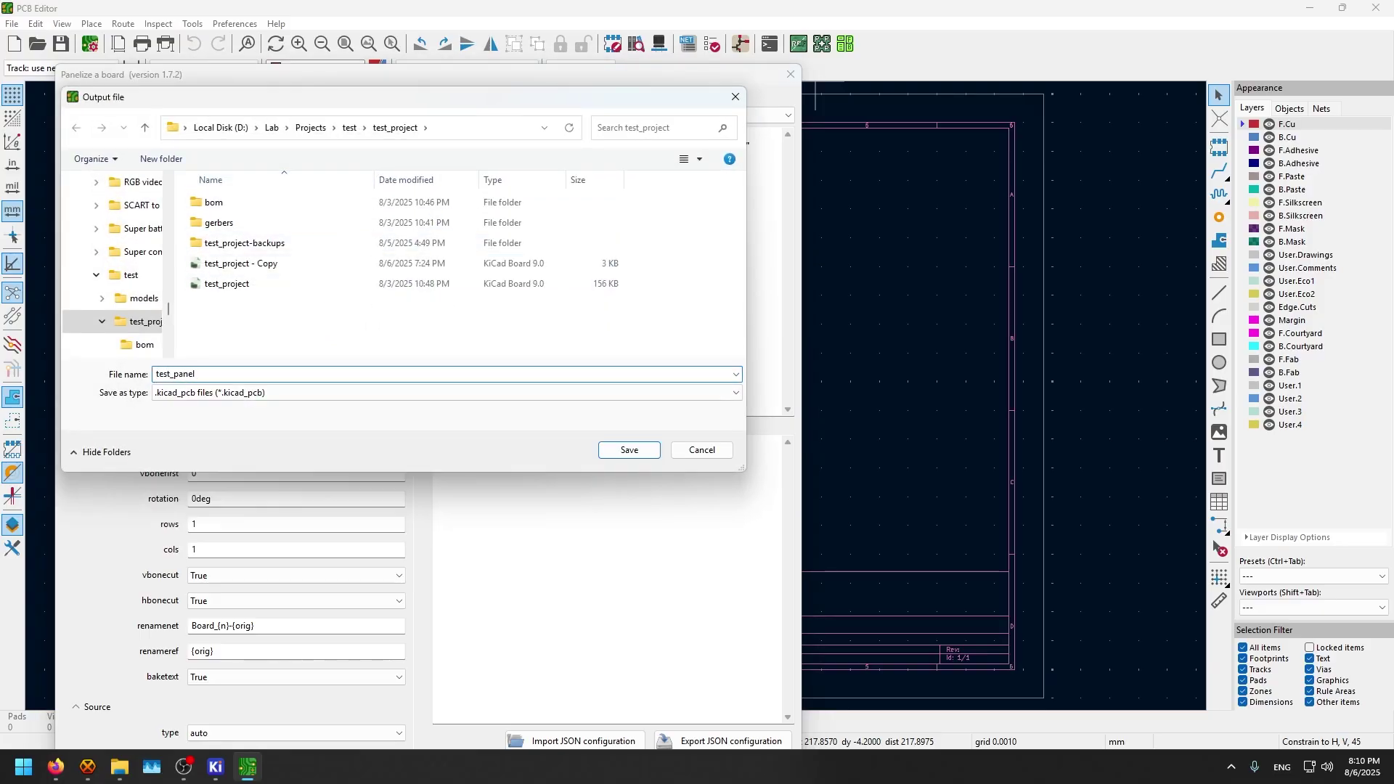
key(Return)
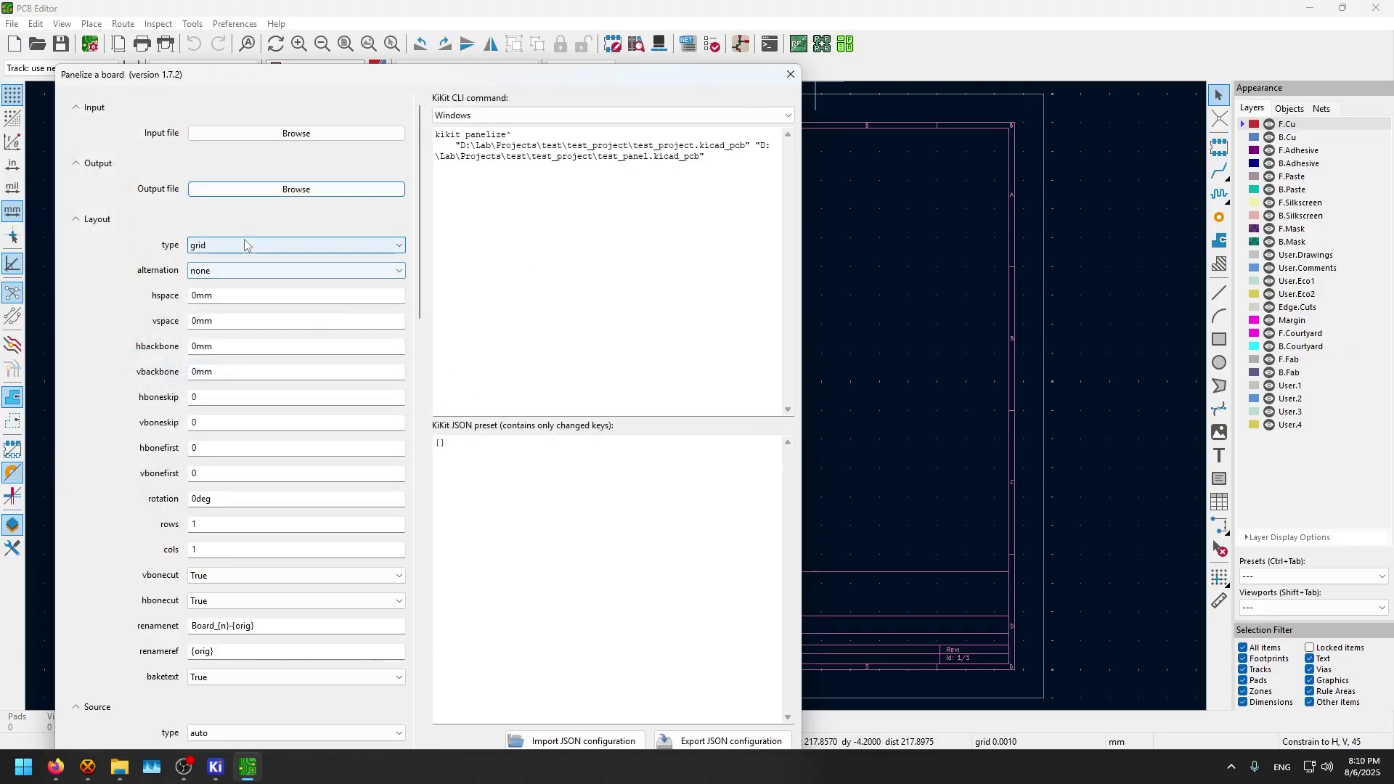
Step: Keep the grid layout with 2mm horizontal and 3mm vertical board spacing
click(244, 240)
click(251, 200)
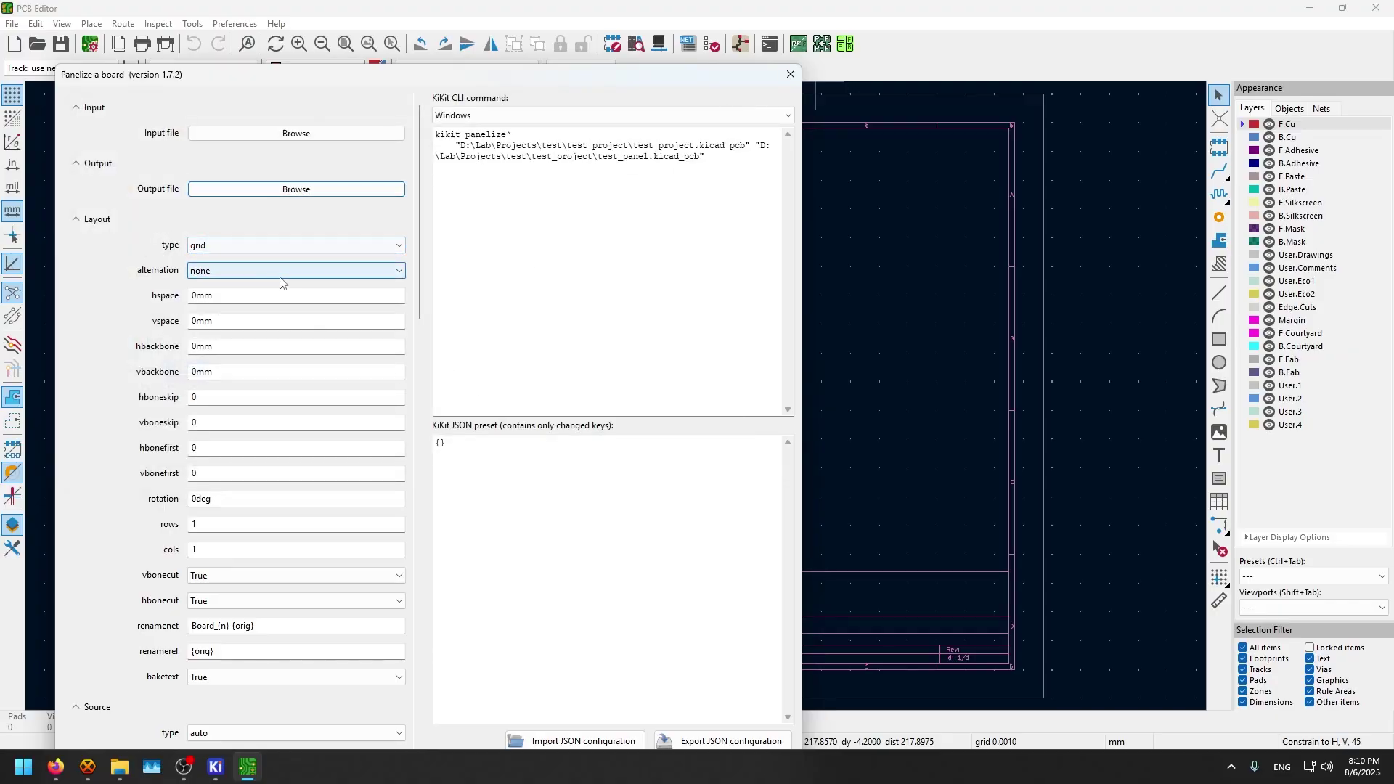
drag(192, 295, 203, 296)
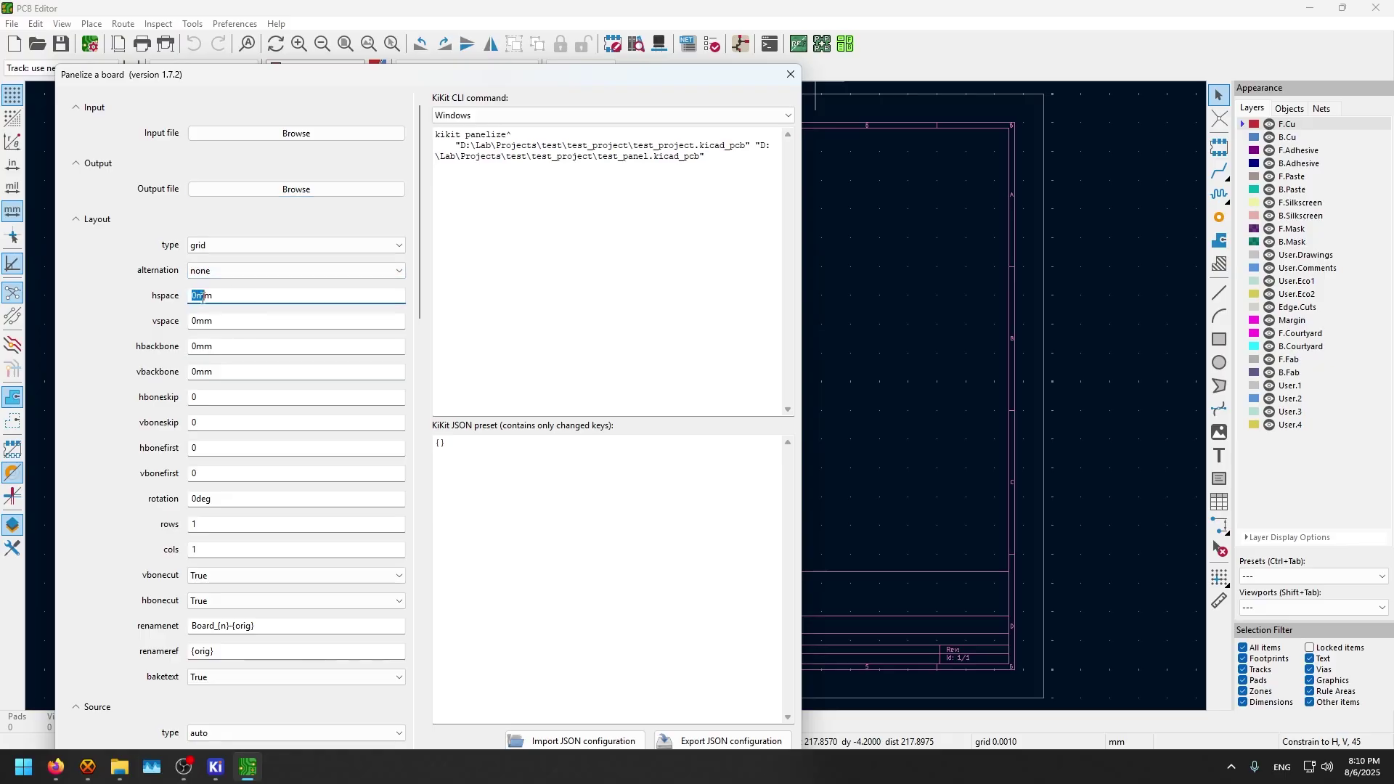
text(2)
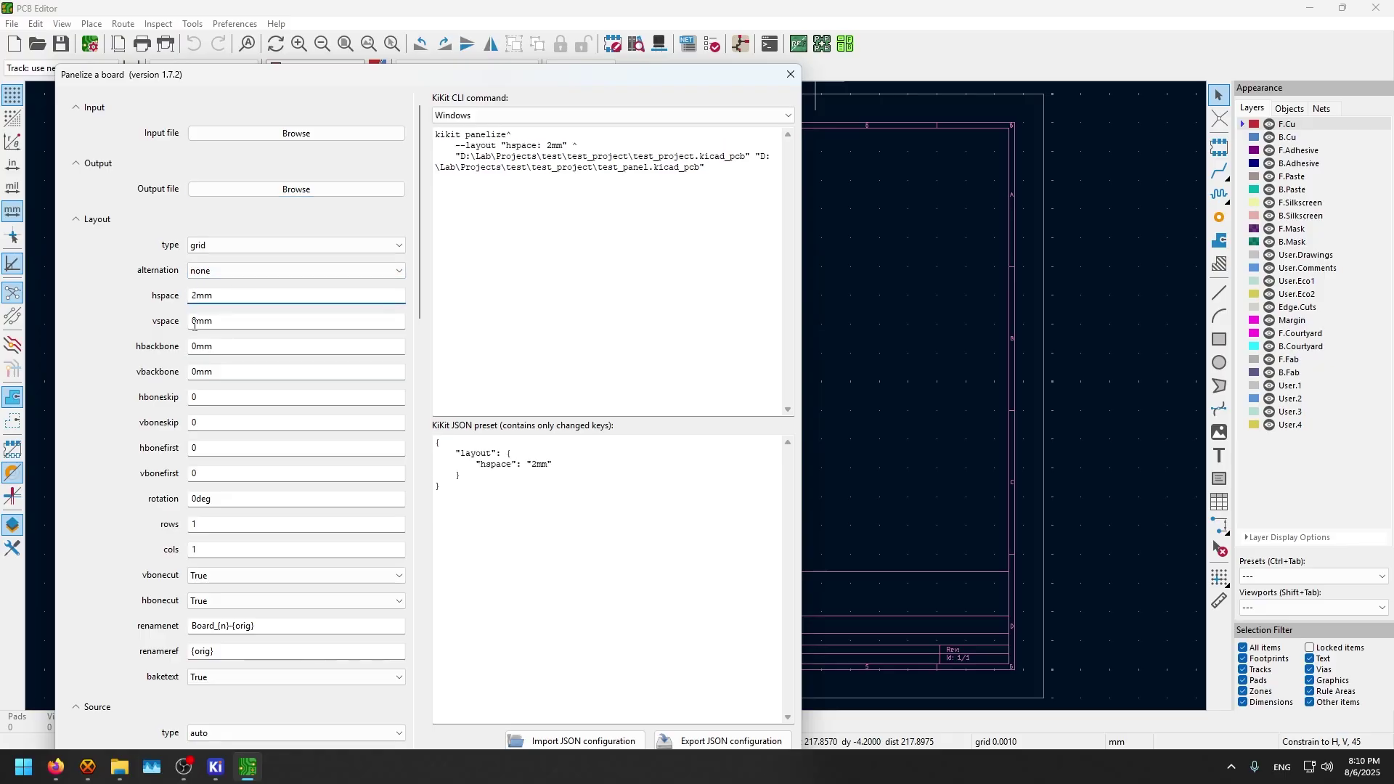
click(193, 323)
text(3)
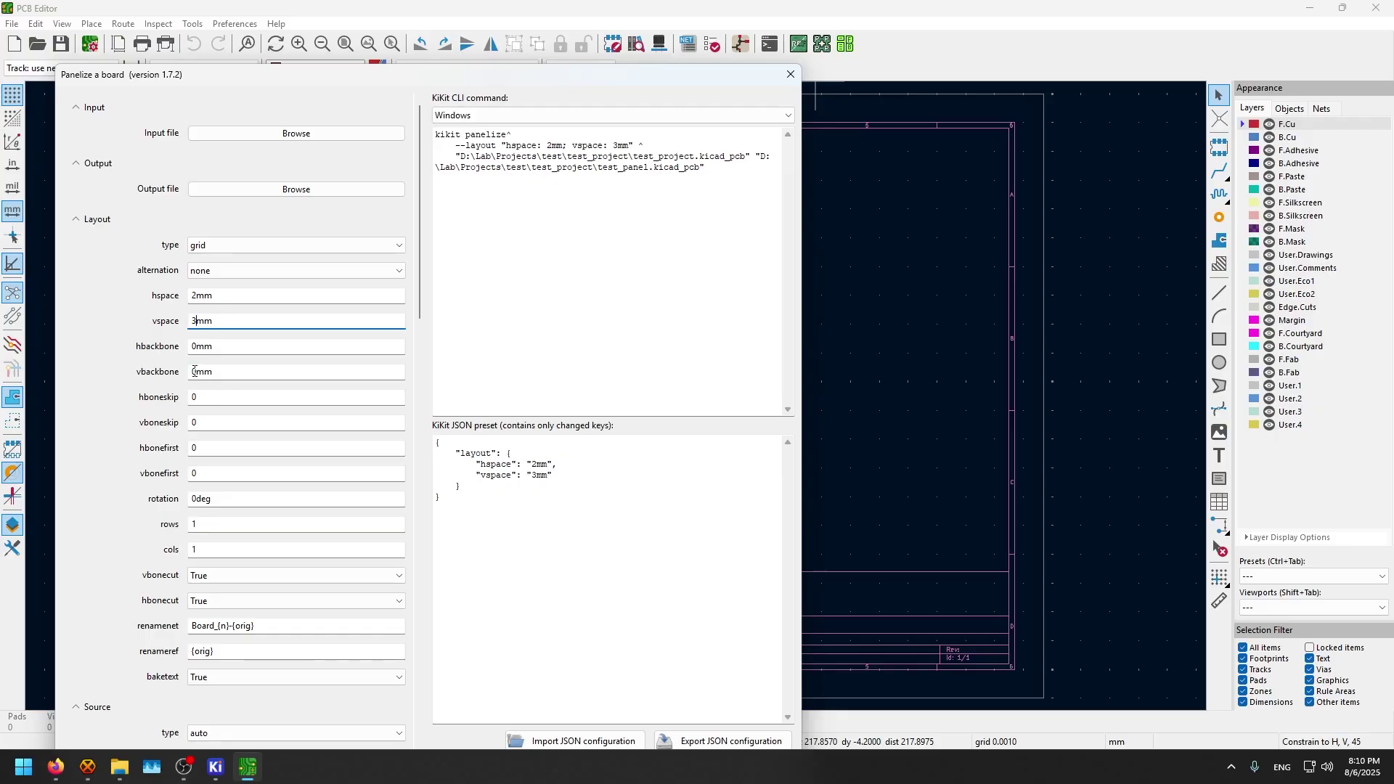
scroll(194, 371, down, 2)
key(Tab)
key(Tab)
key(Tab)
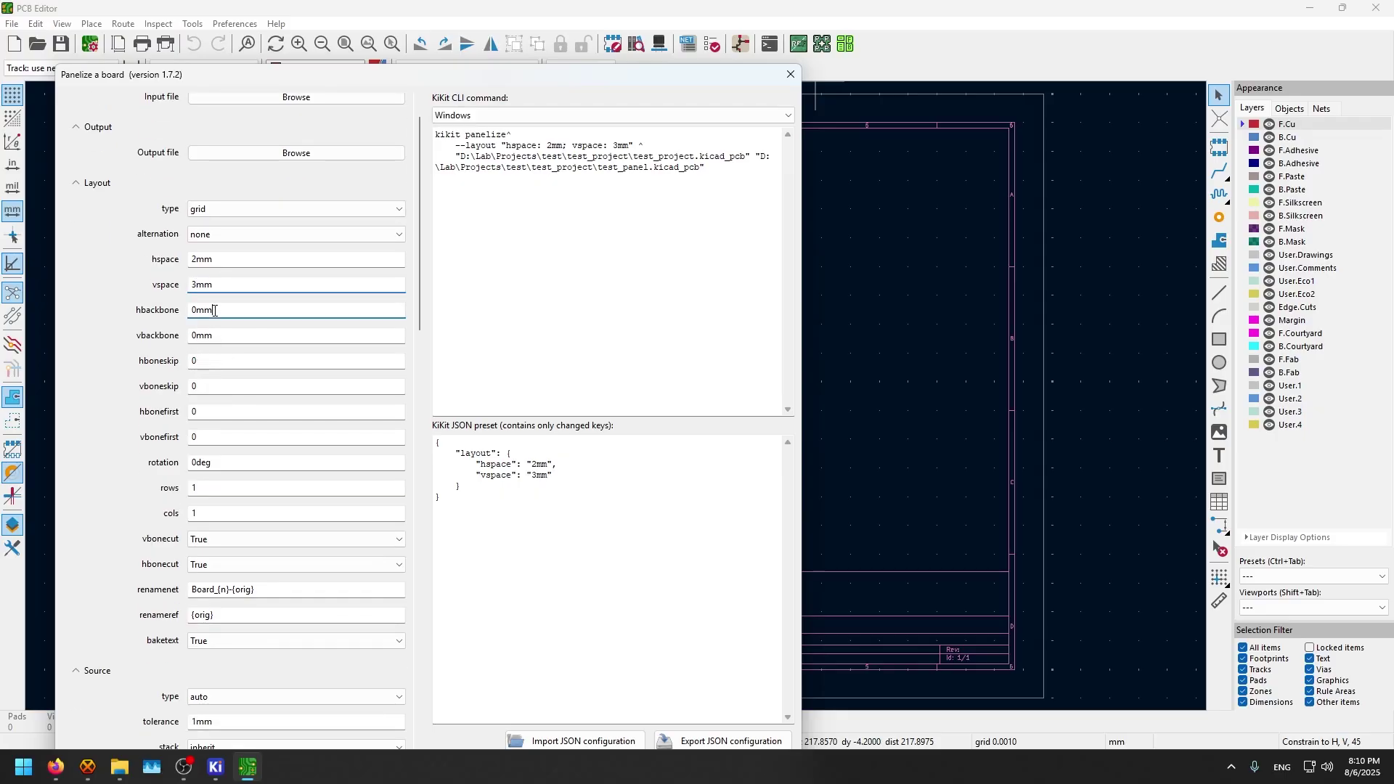
click(210, 387)
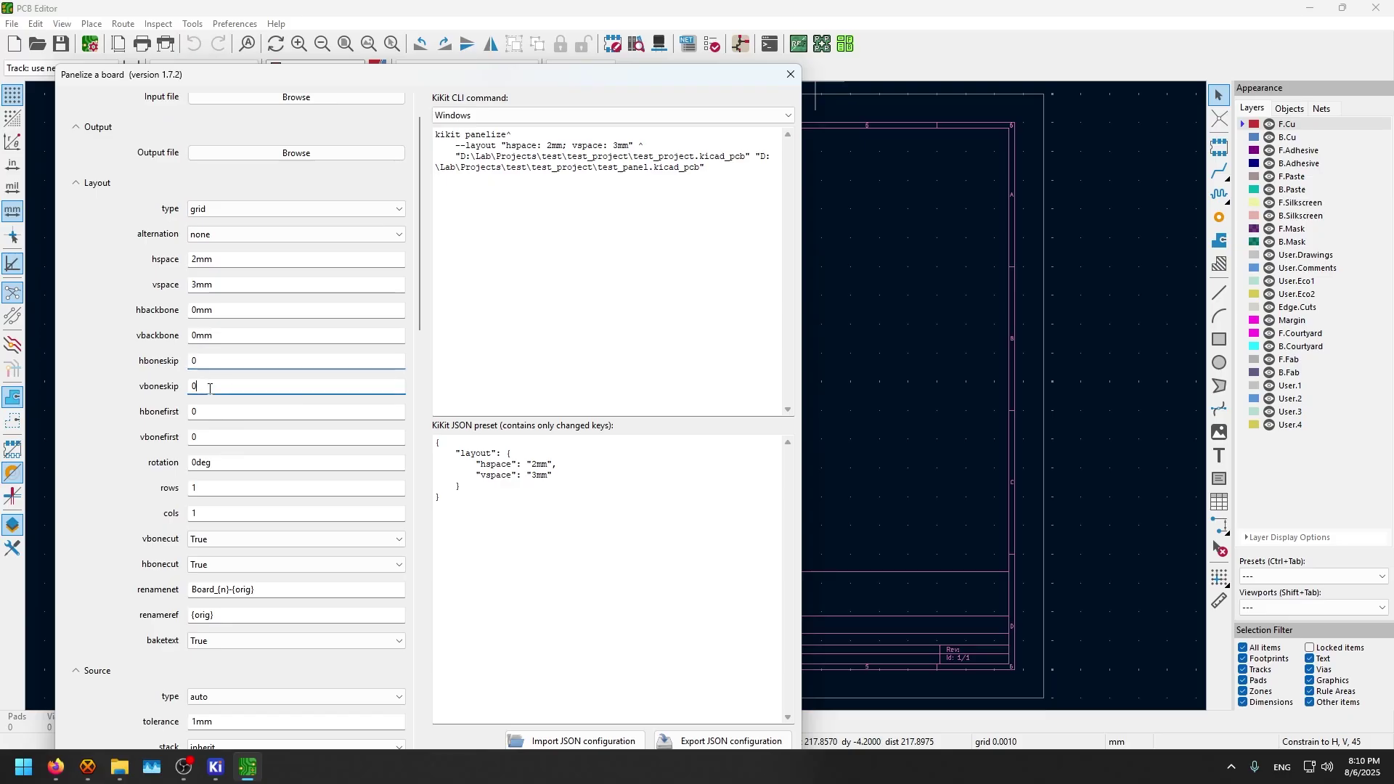
scroll(211, 407, down, 2)
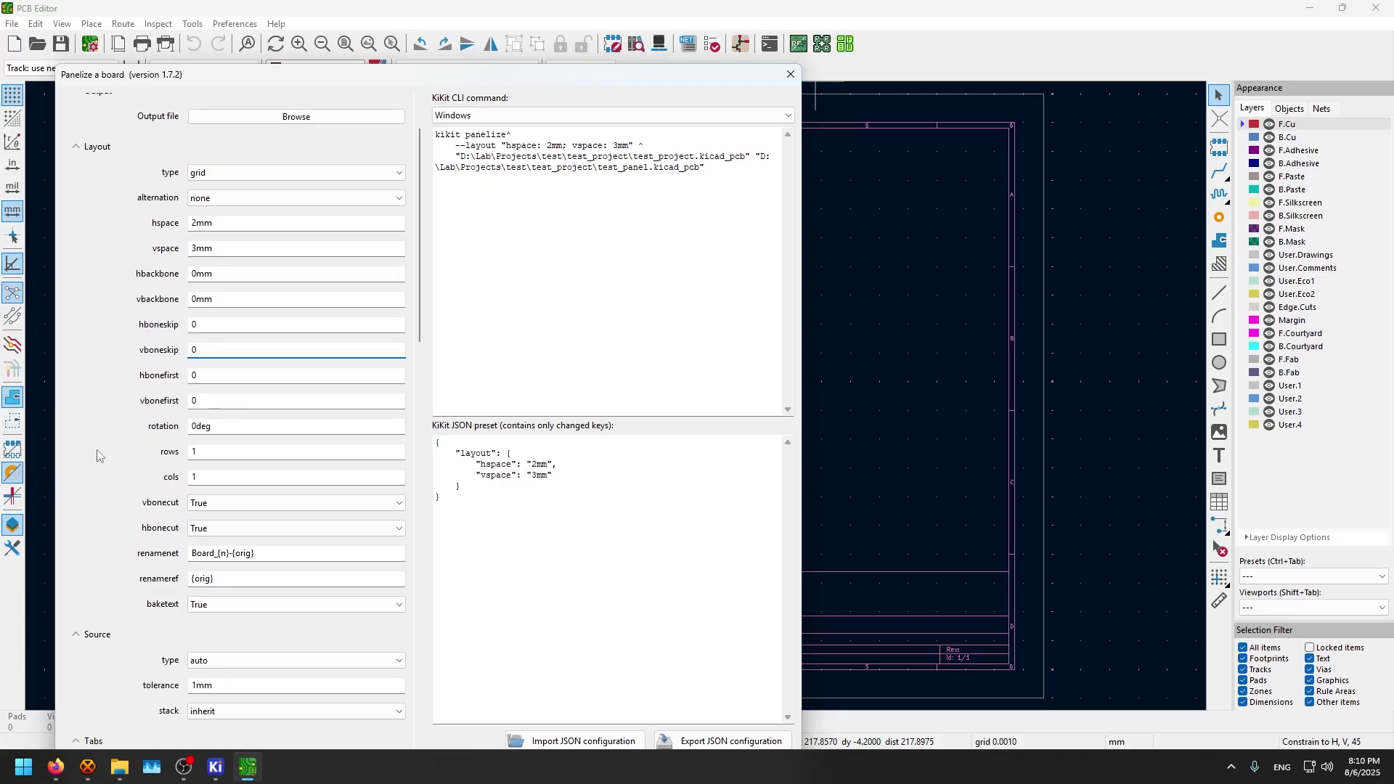
scroll(227, 375, down, 1)
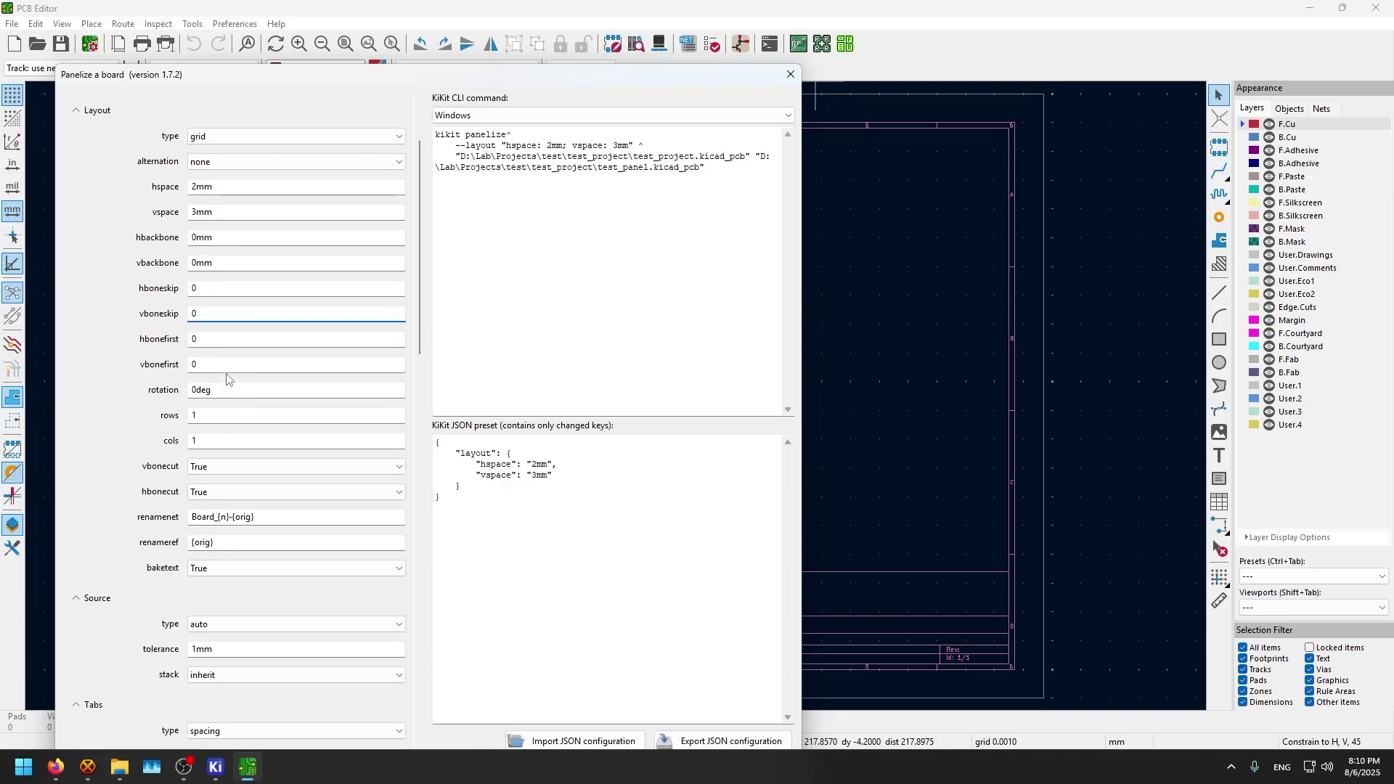
Step: Set the panel grid to 2 rows and 5 columns
click(239, 419)
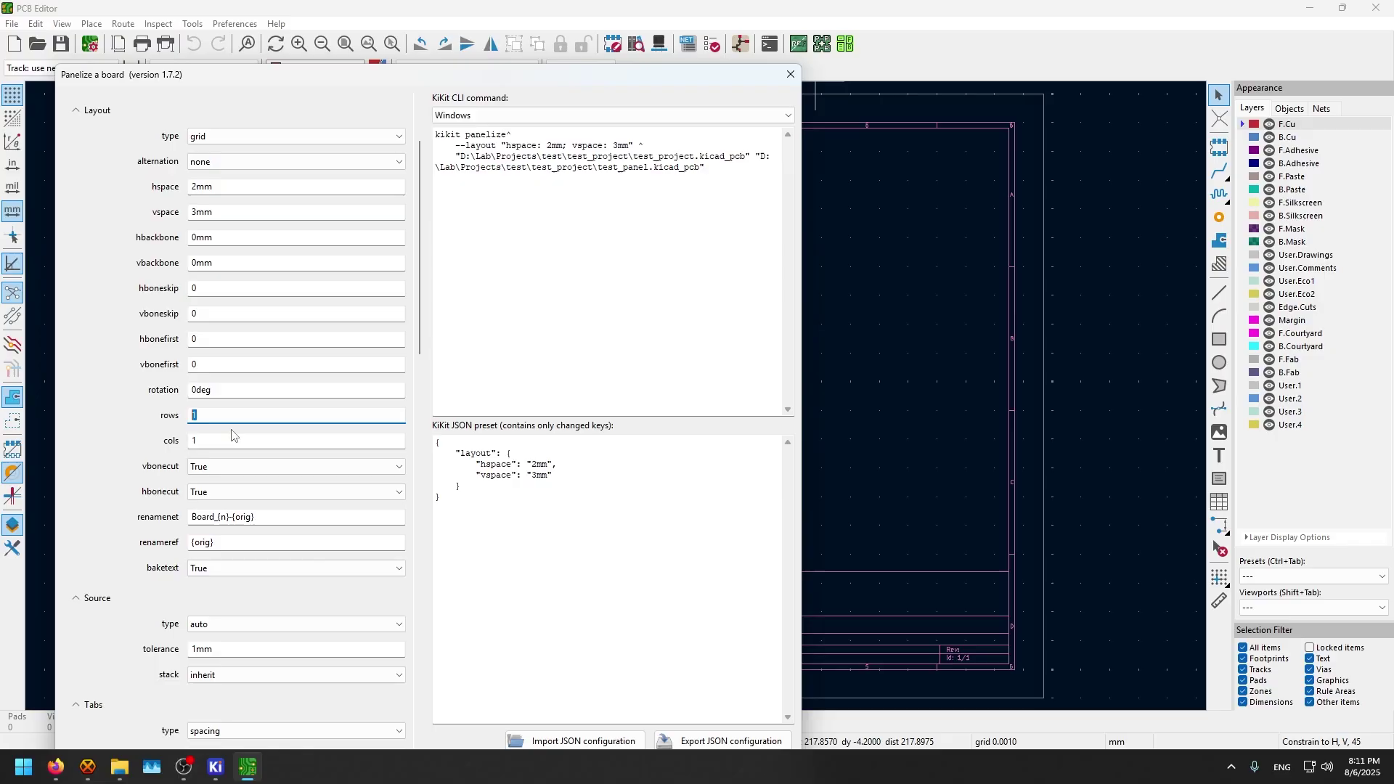
text(2)
key(Tab)
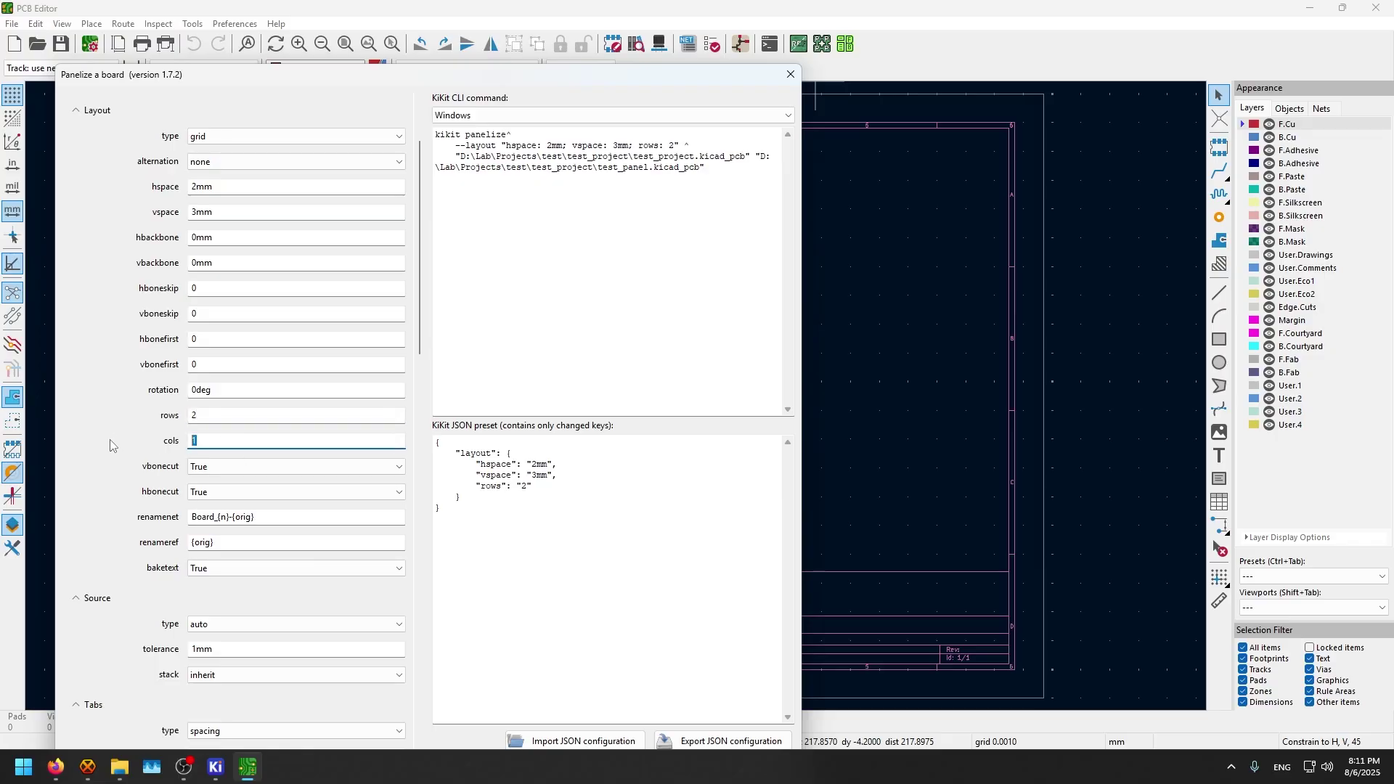
text(5)
scroll(102, 472, down, 1)
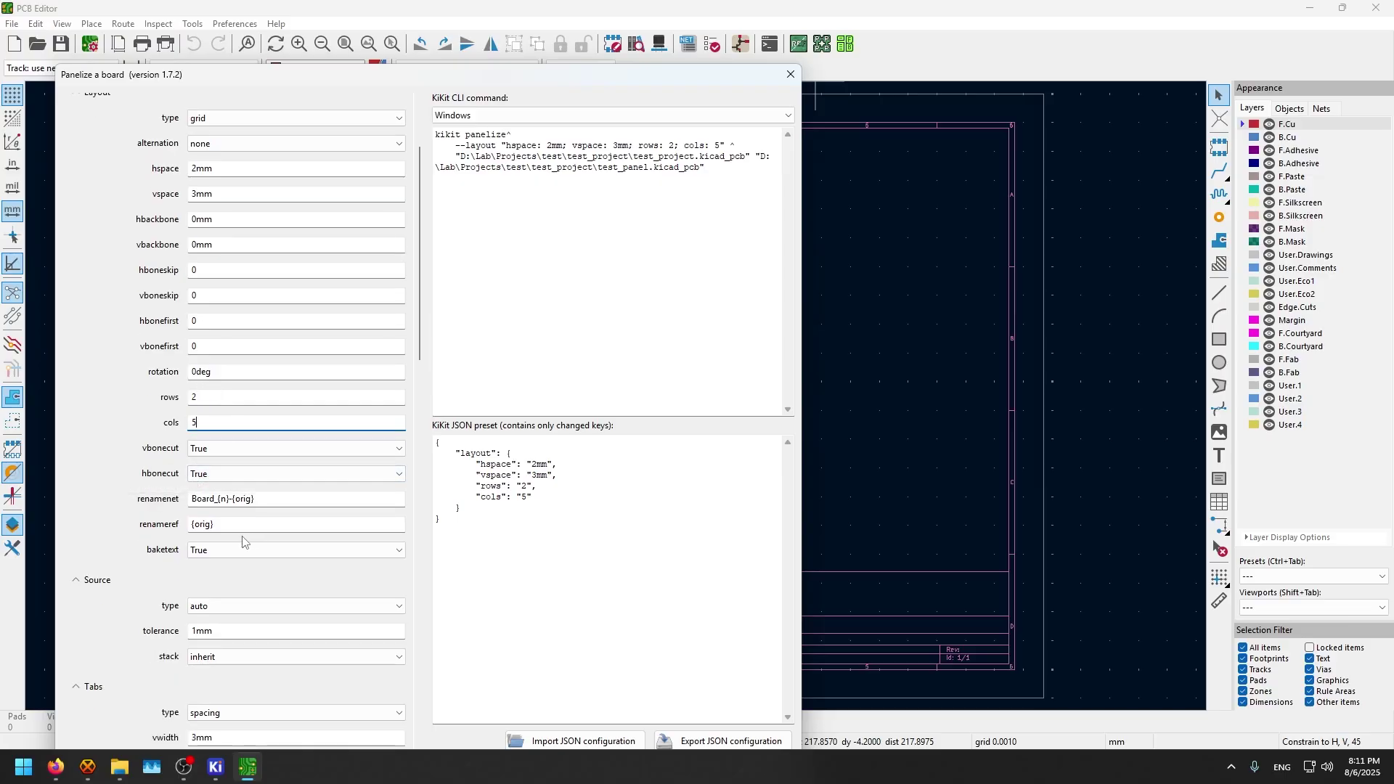
Step: Keep spacing tabs and set the cut type to mousebites
scroll(142, 536, down, 1)
scroll(220, 471, down, 3)
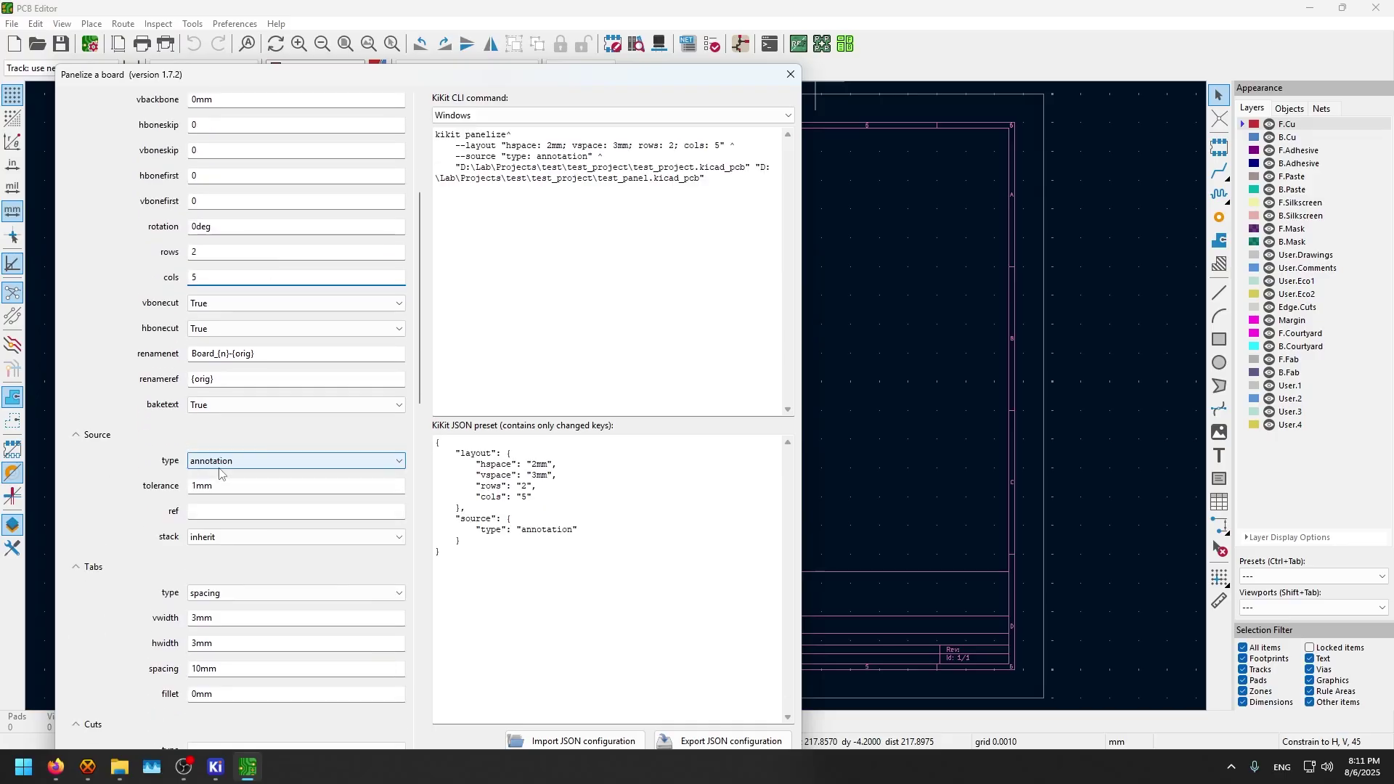
scroll(221, 471, up, 2)
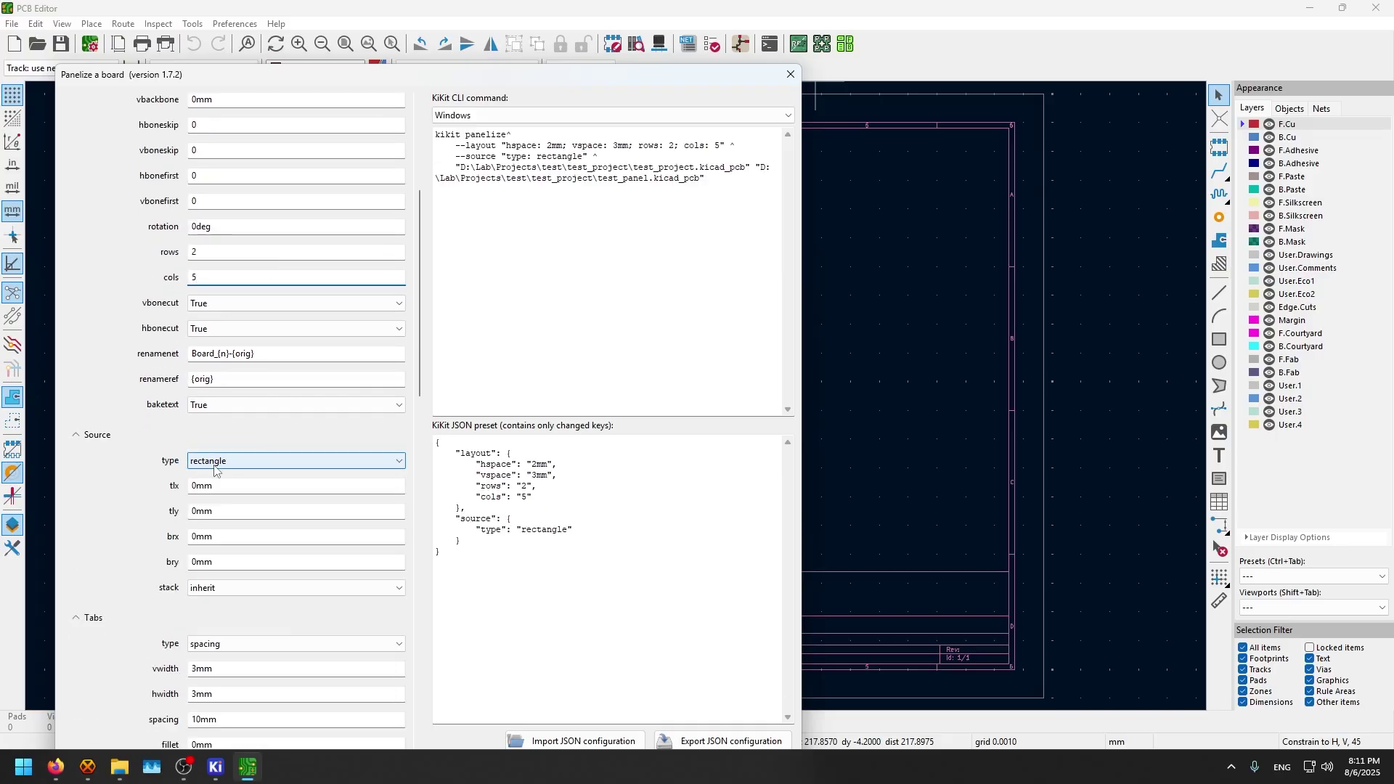
scroll(145, 494, down, 3)
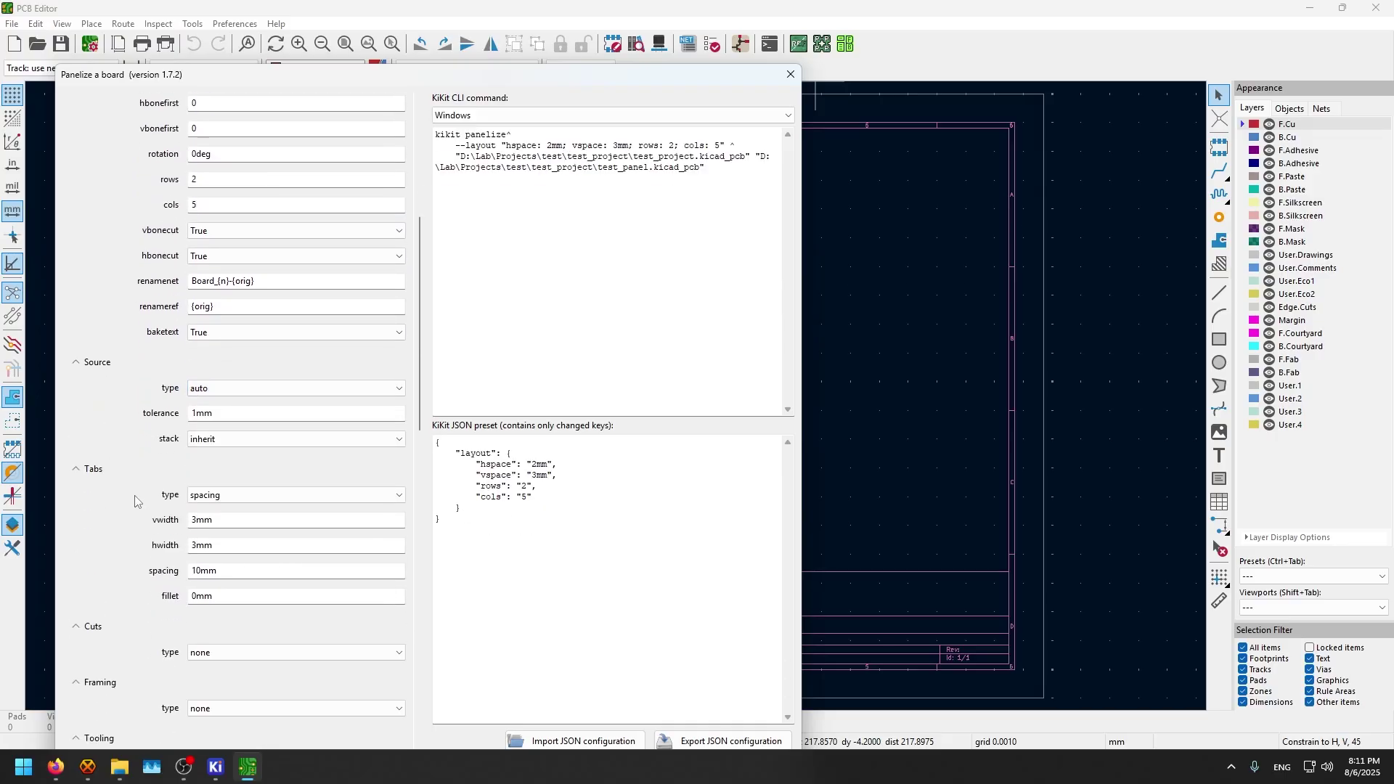
click(273, 439)
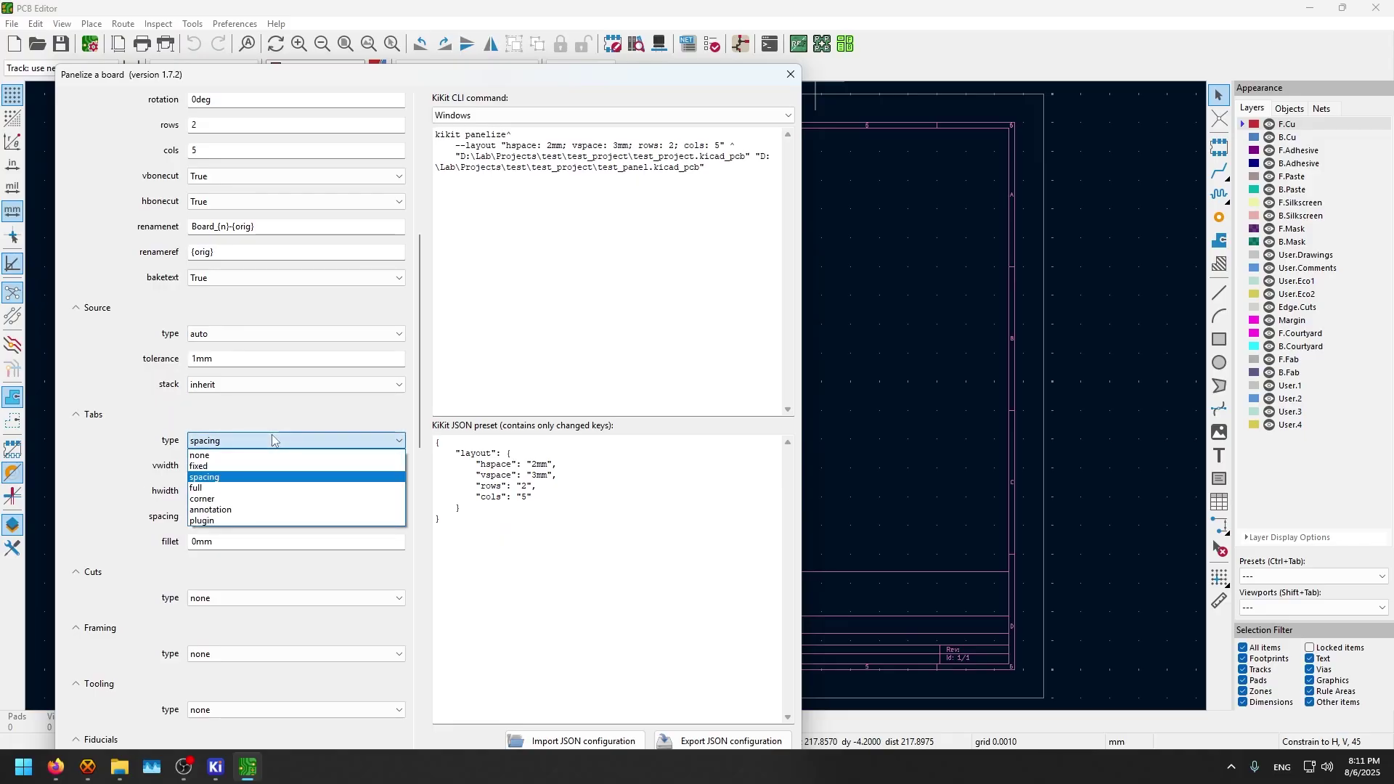
click(280, 477)
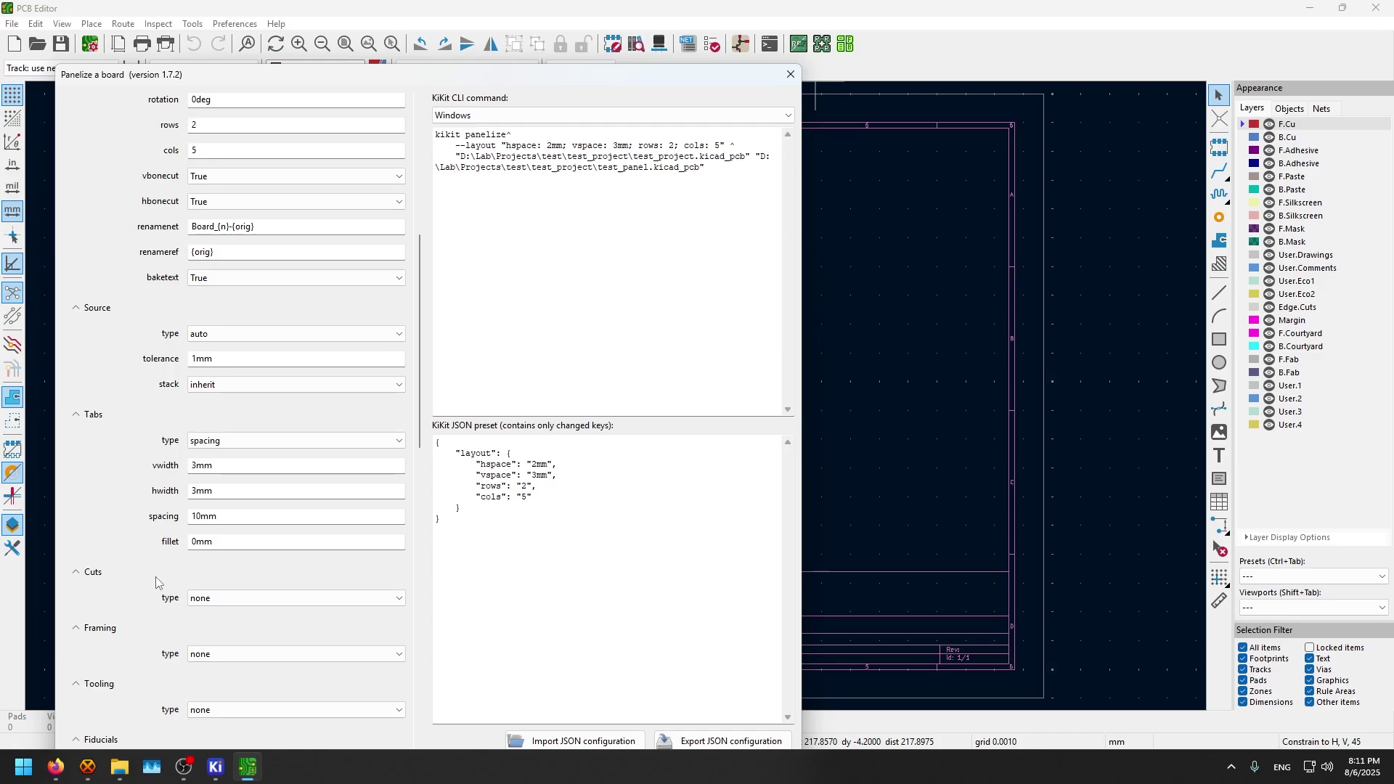
scroll(158, 584, down, 3)
click(245, 544)
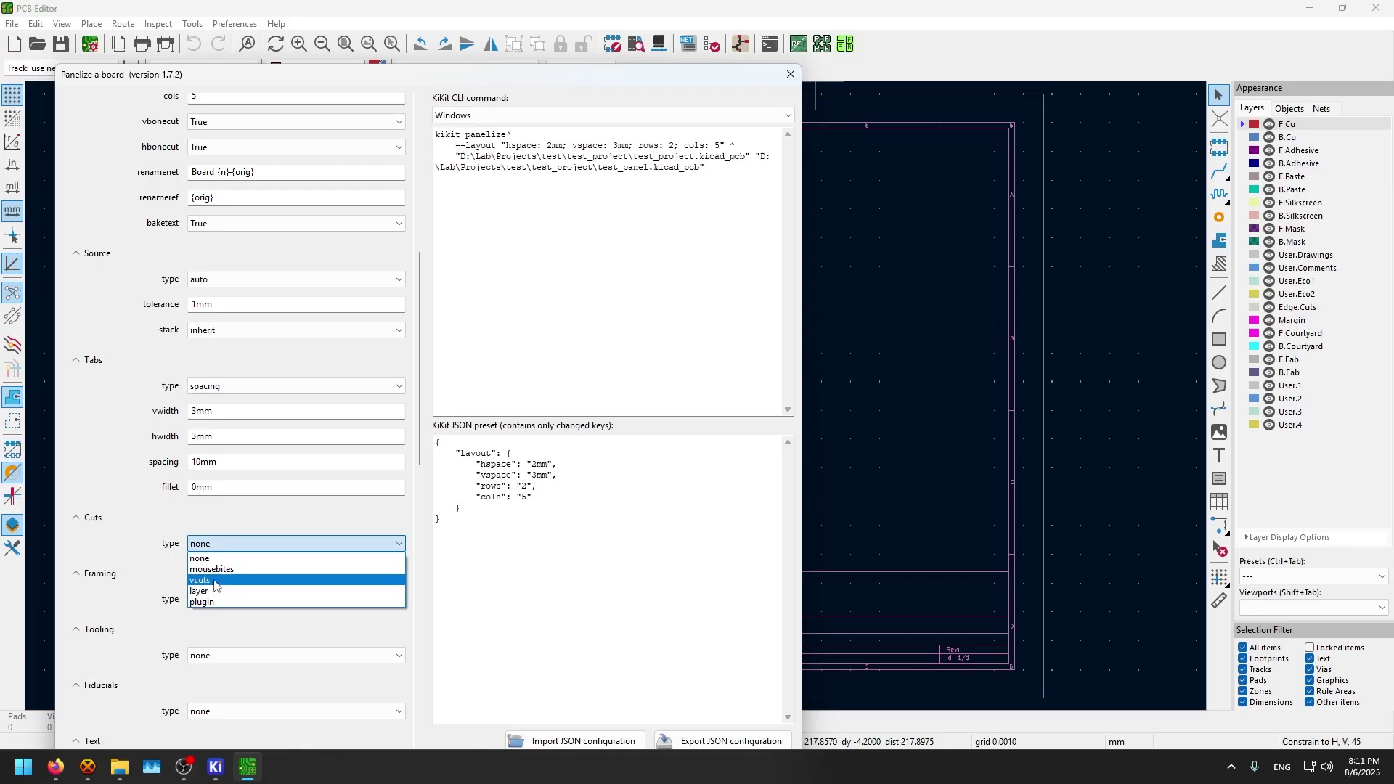
click(222, 571)
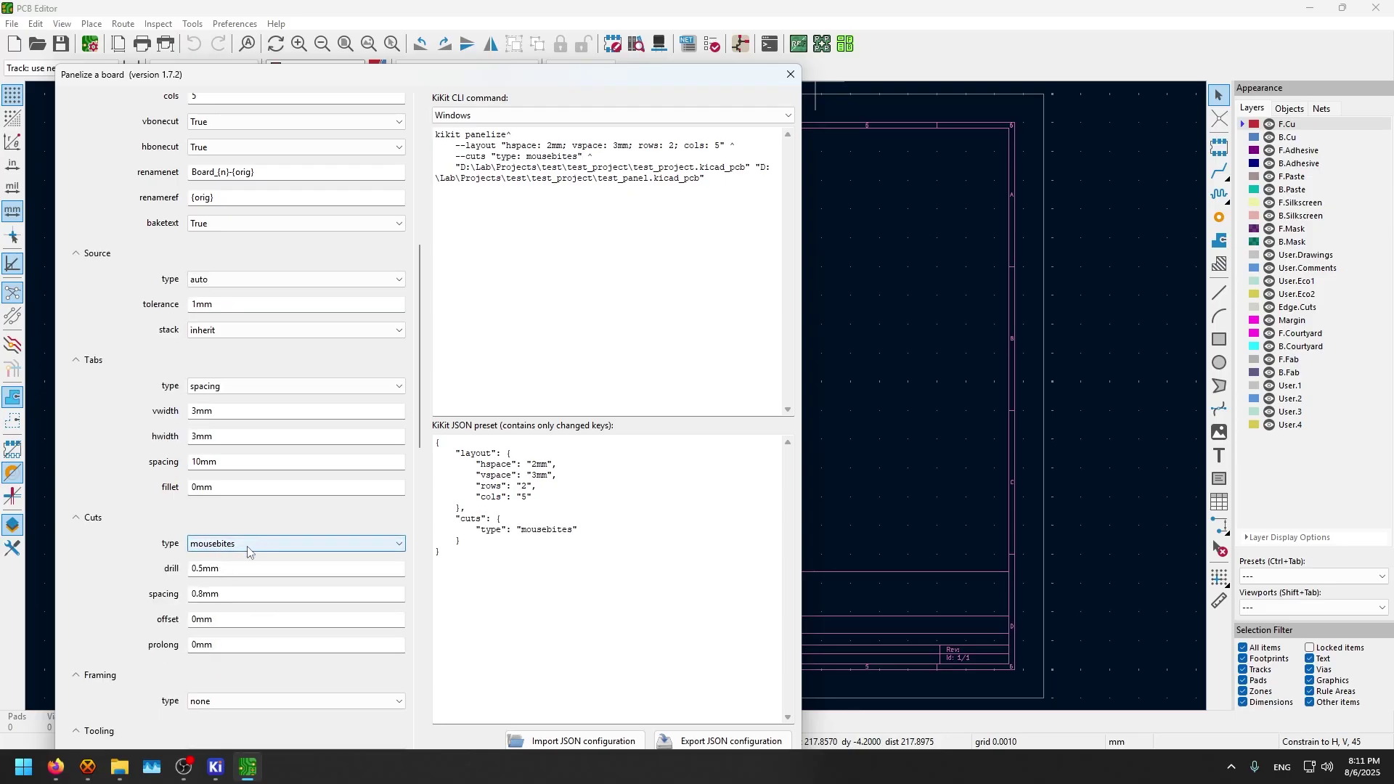
Step: Frame the panel with railstb rails and 5mm vertical spacing
scroll(135, 626, down, 1)
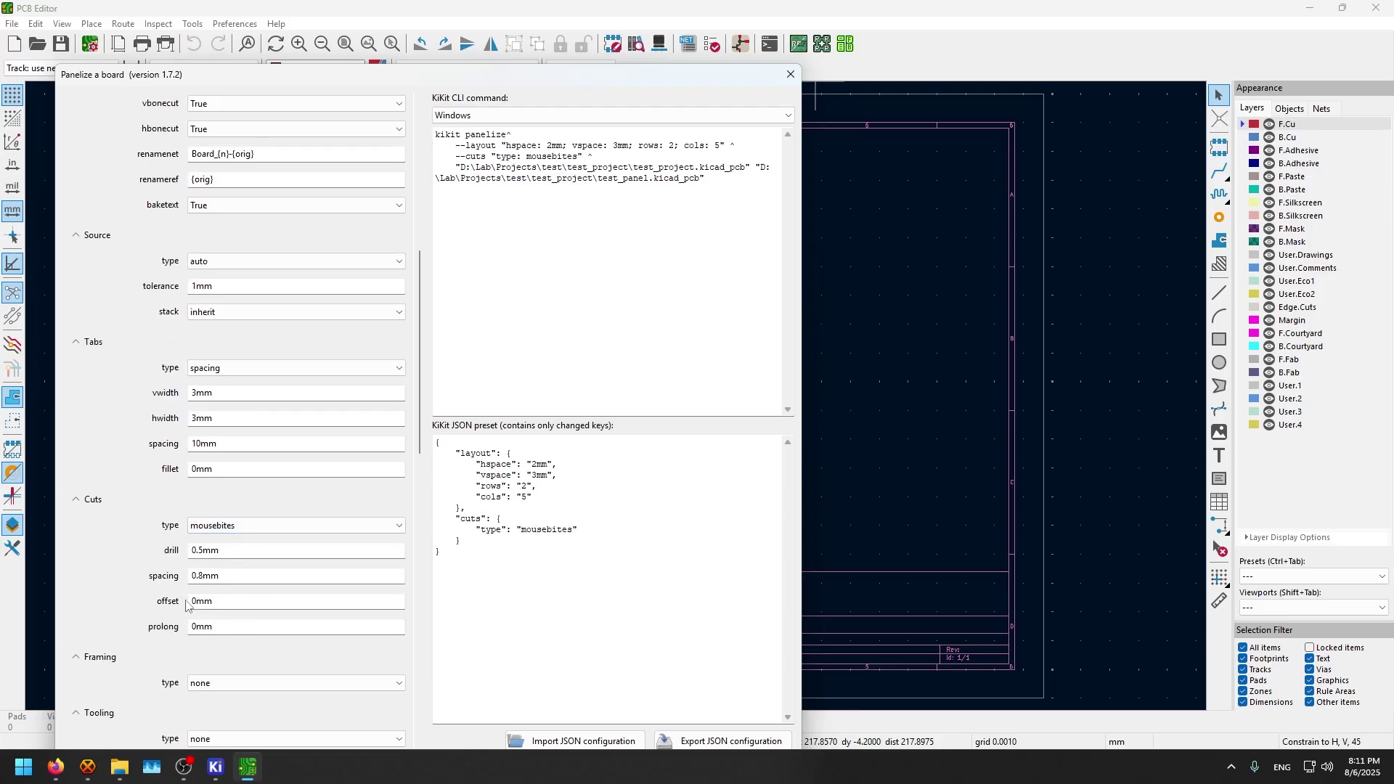
scroll(186, 605, down, 8)
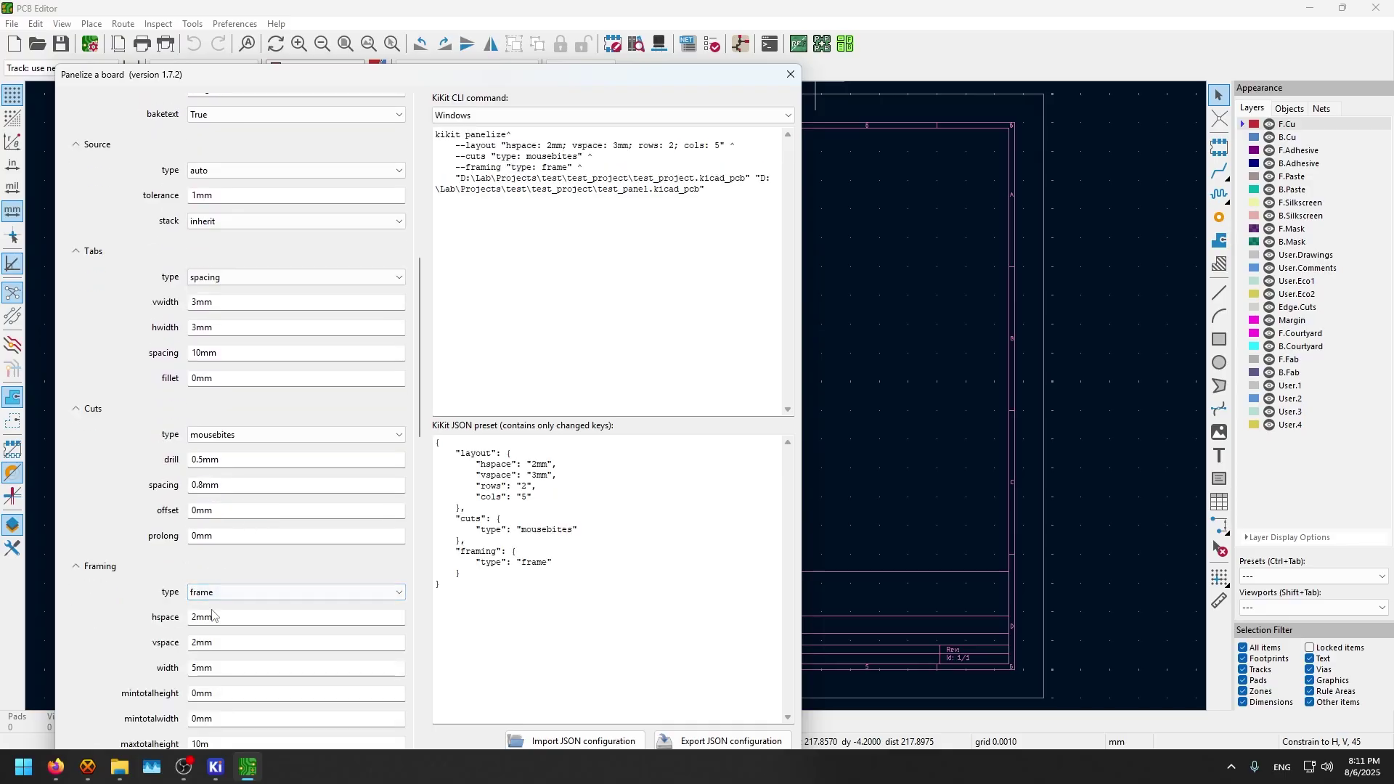
scroll(225, 595, up, 2)
click(225, 594)
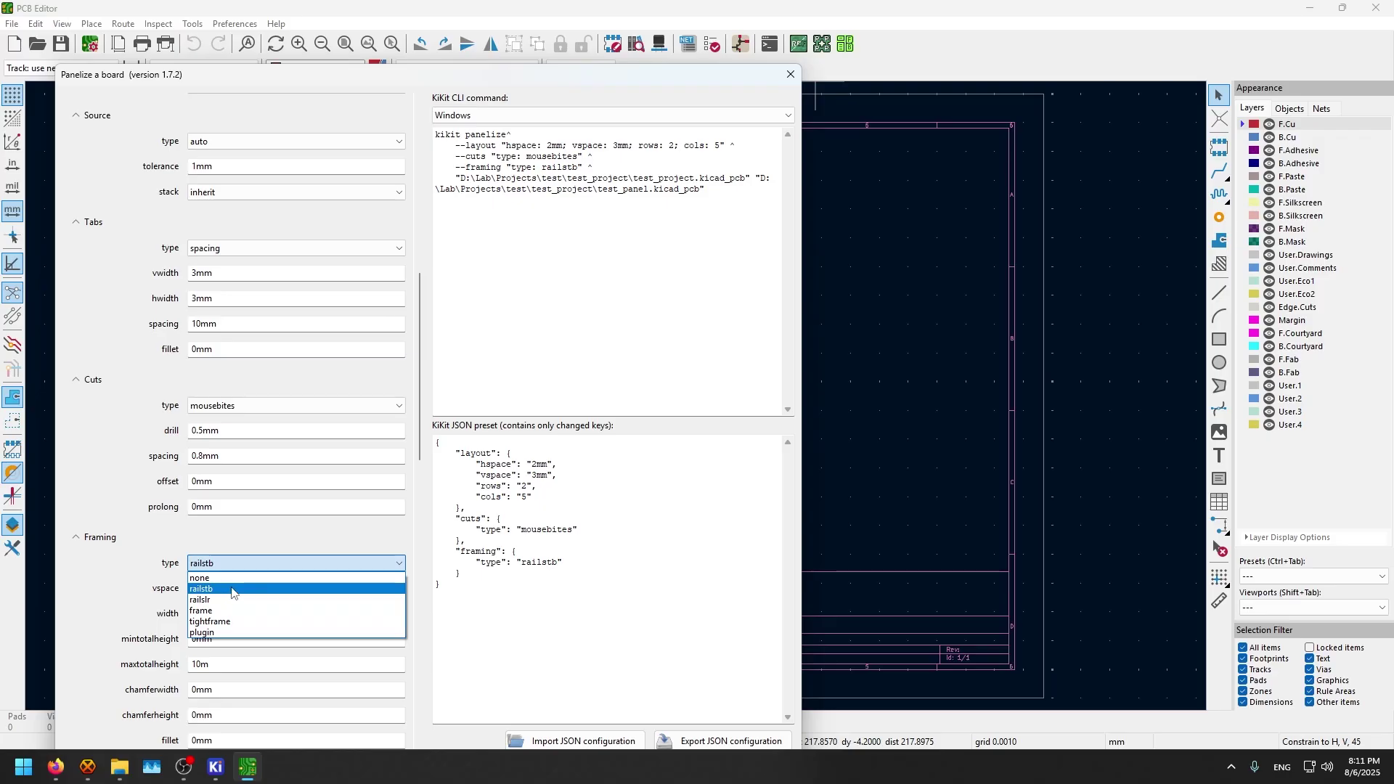
click(232, 590)
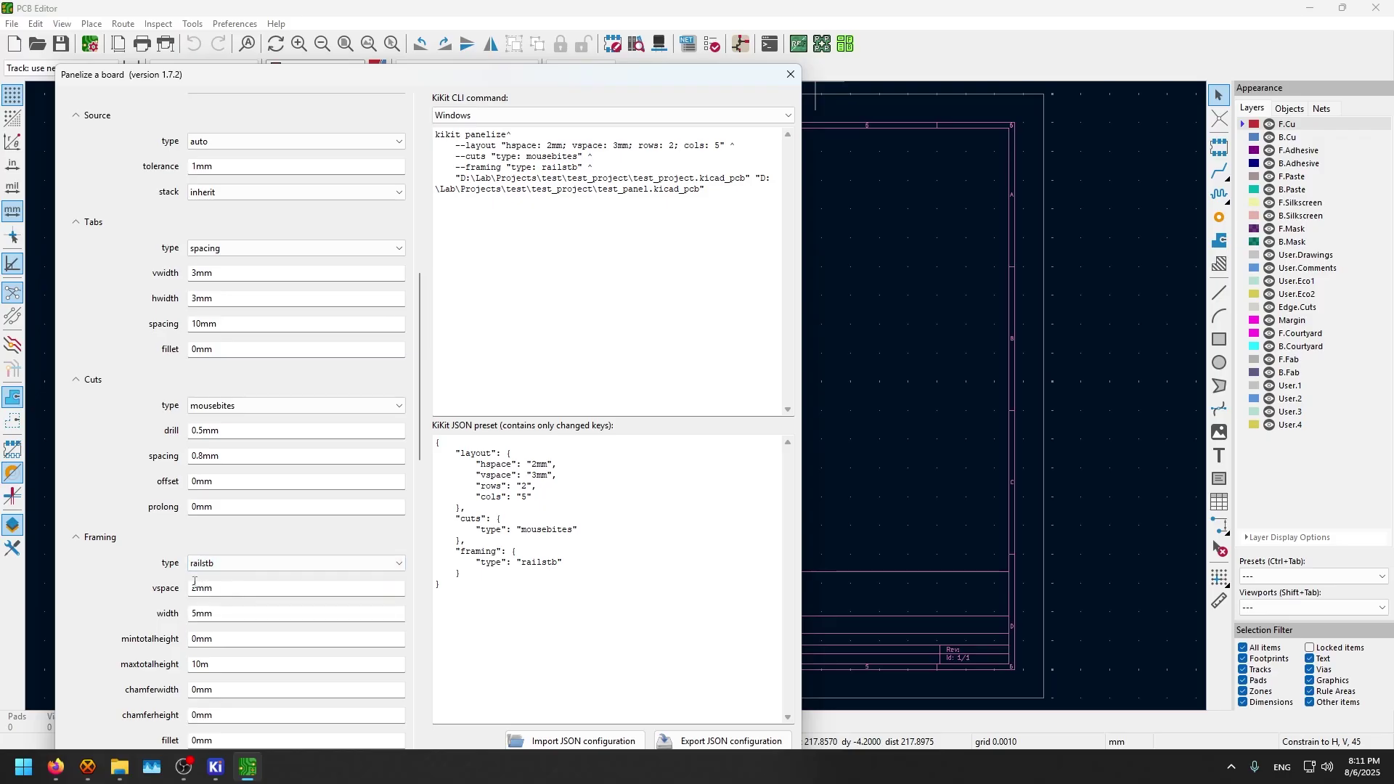
drag(200, 587, 176, 581)
text(5)
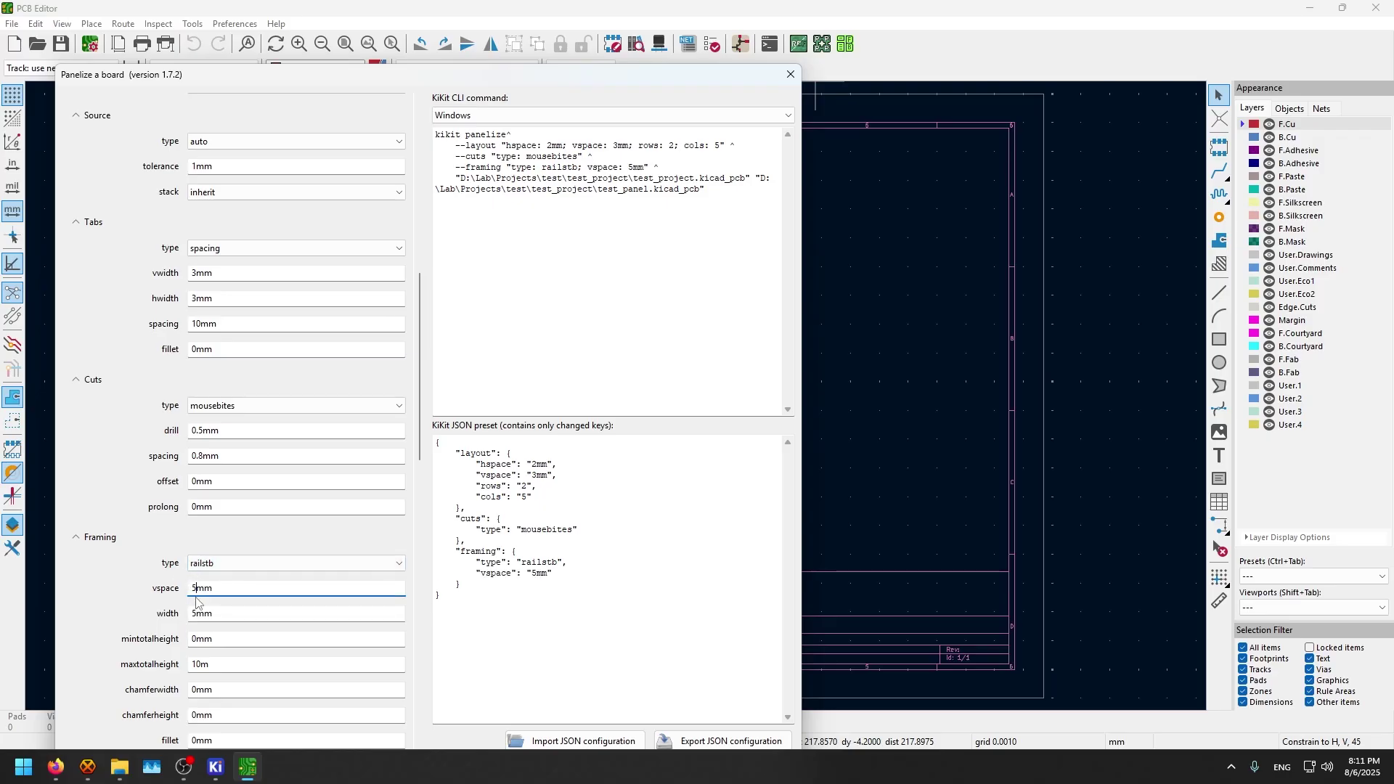
click(204, 618)
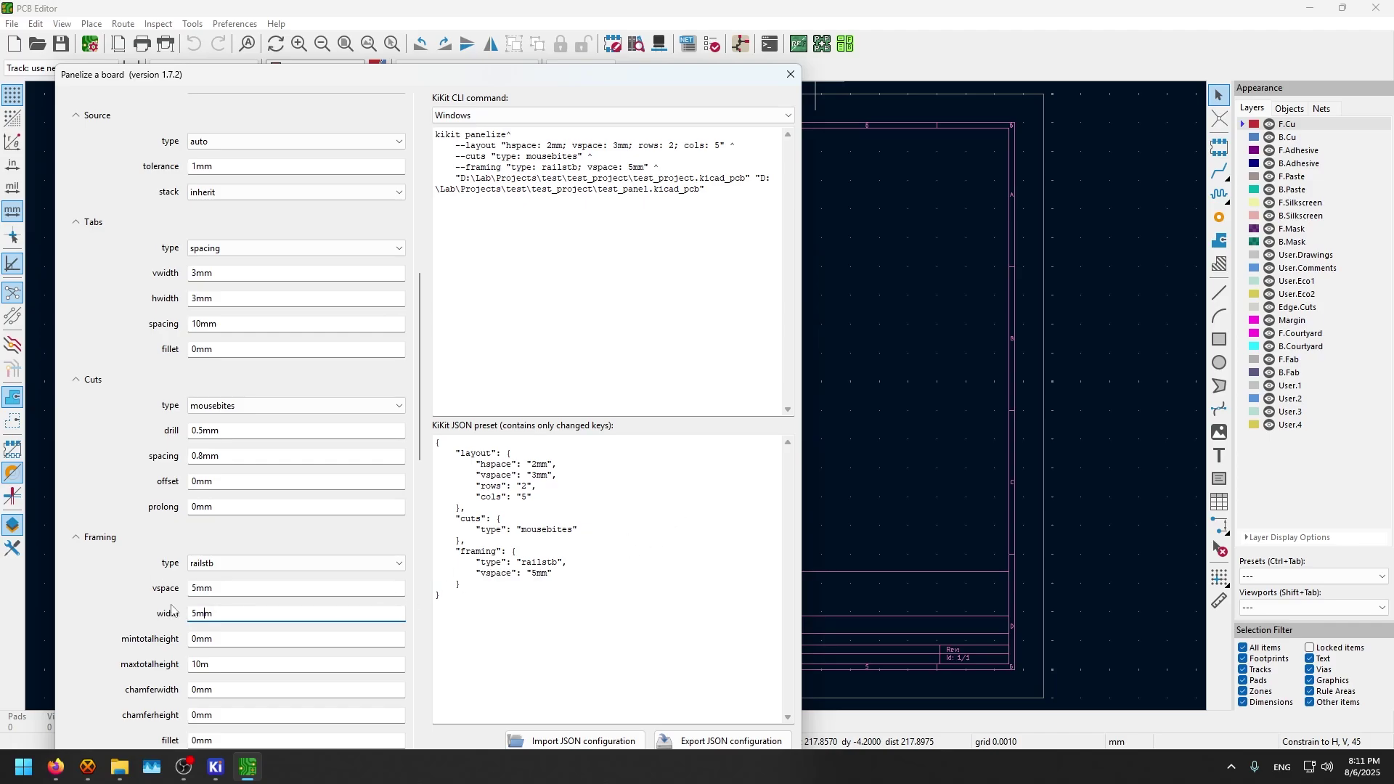
scroll(67, 604, down, 1)
scroll(67, 604, down, 4)
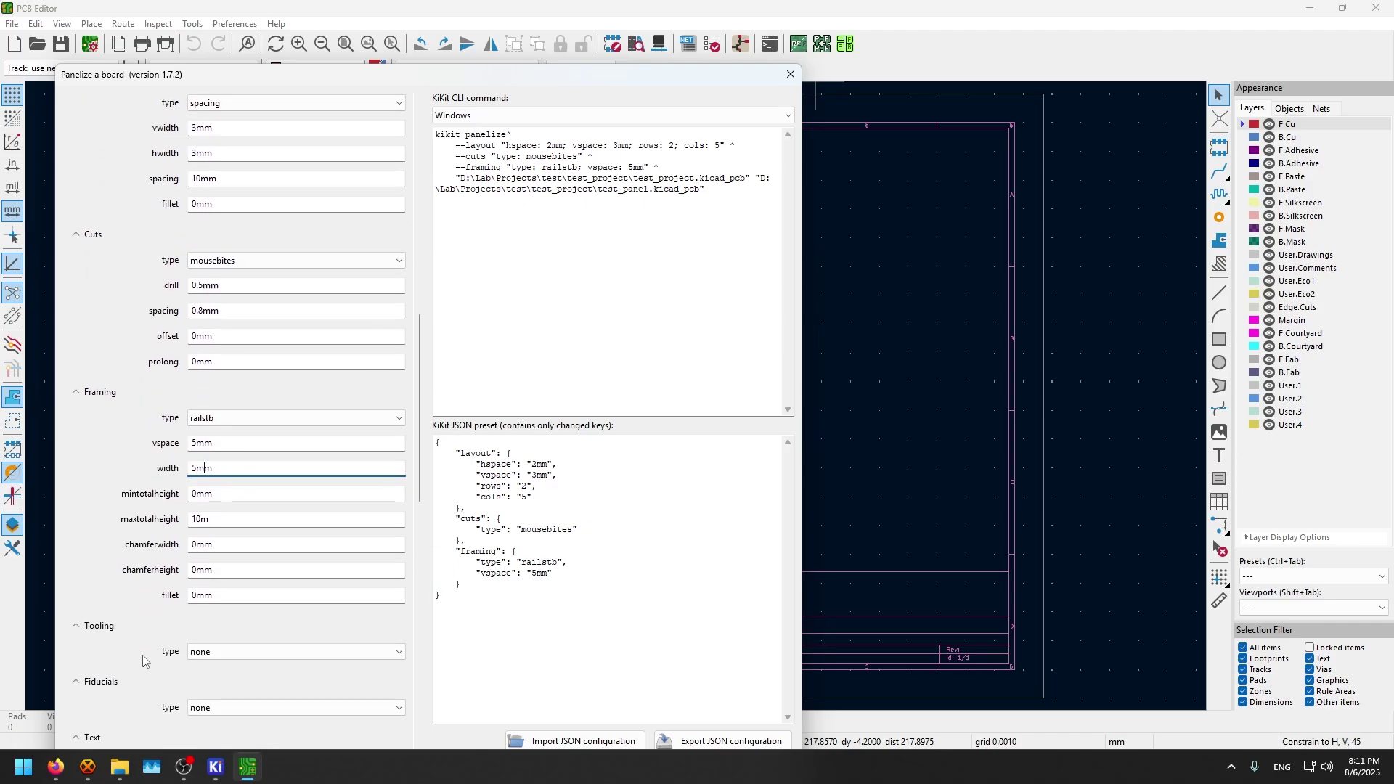
scroll(120, 702, down, 8)
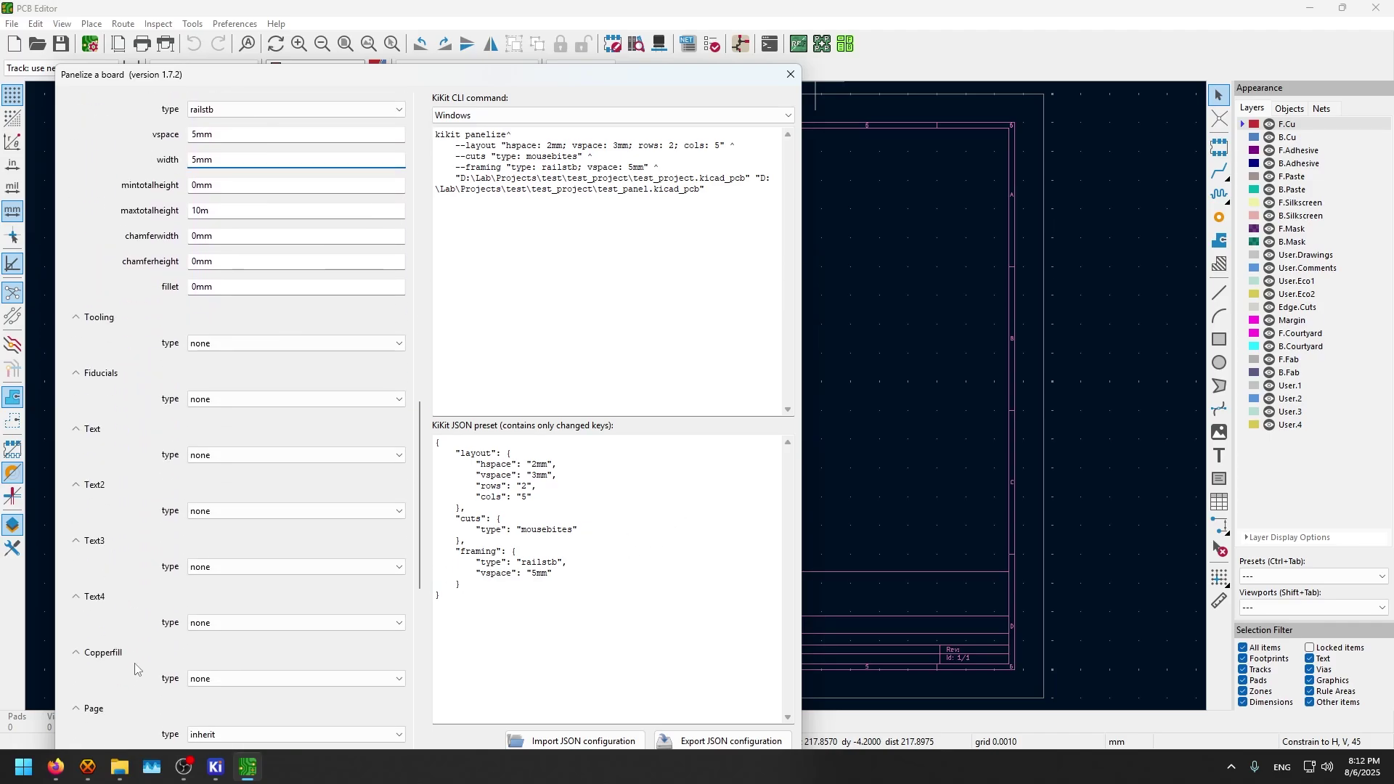
Step: Use 4hole tooling with 3mm horizontal and vertical offsets
click(230, 402)
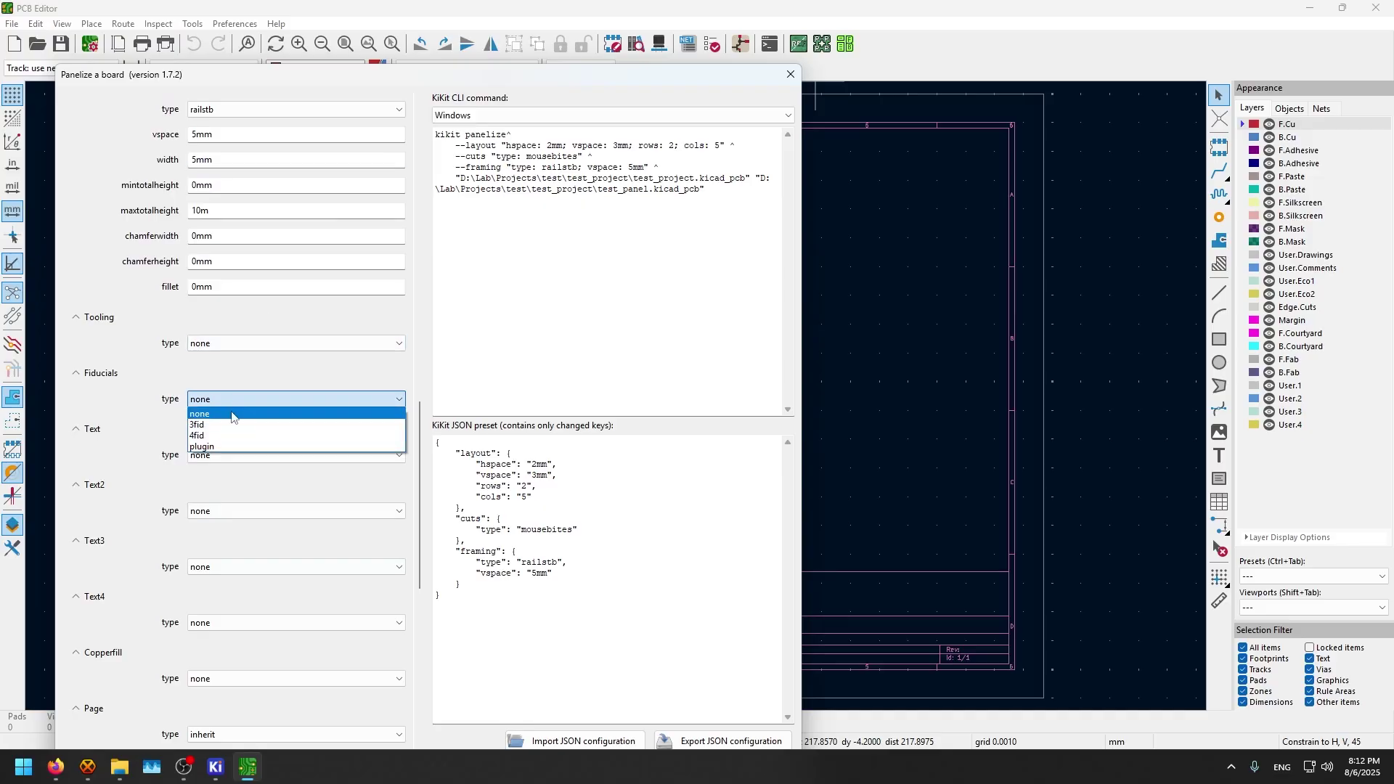
click(218, 414)
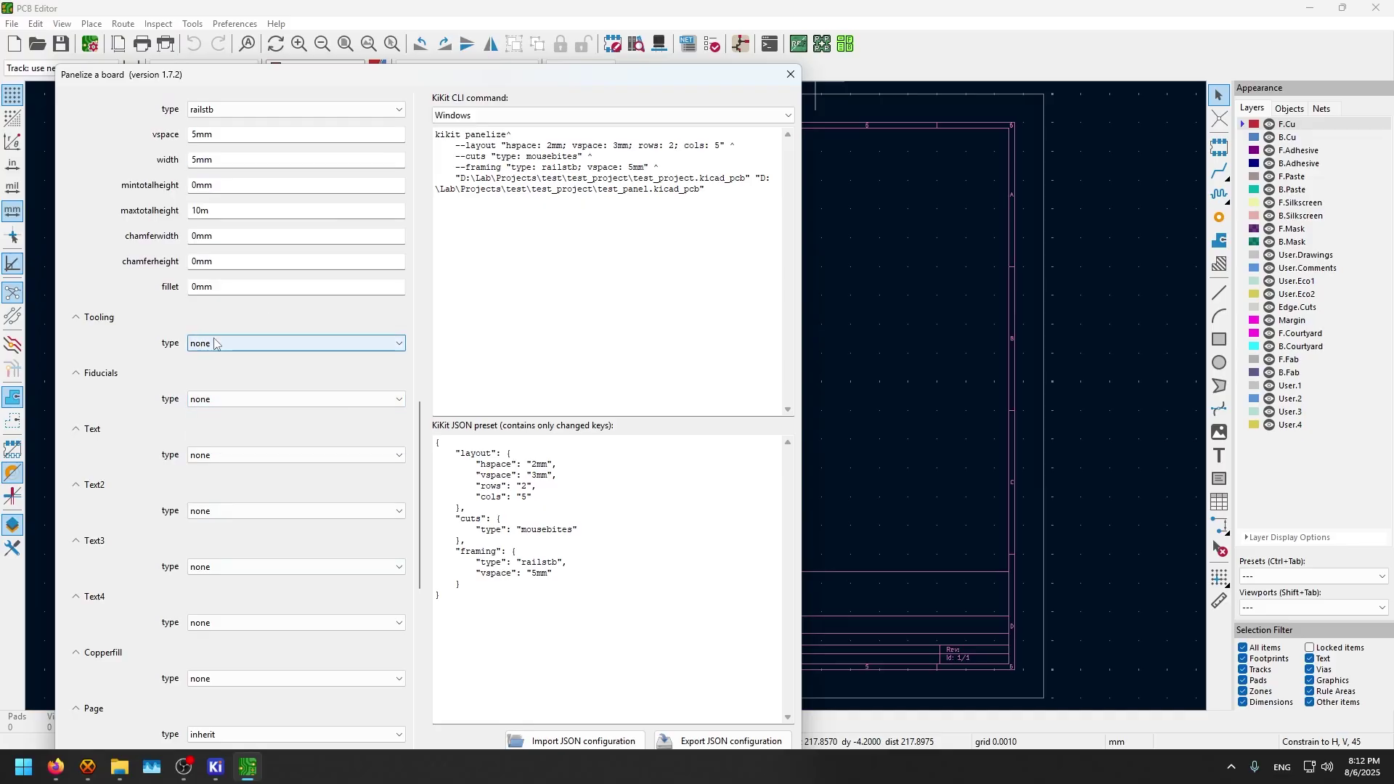
click(216, 343)
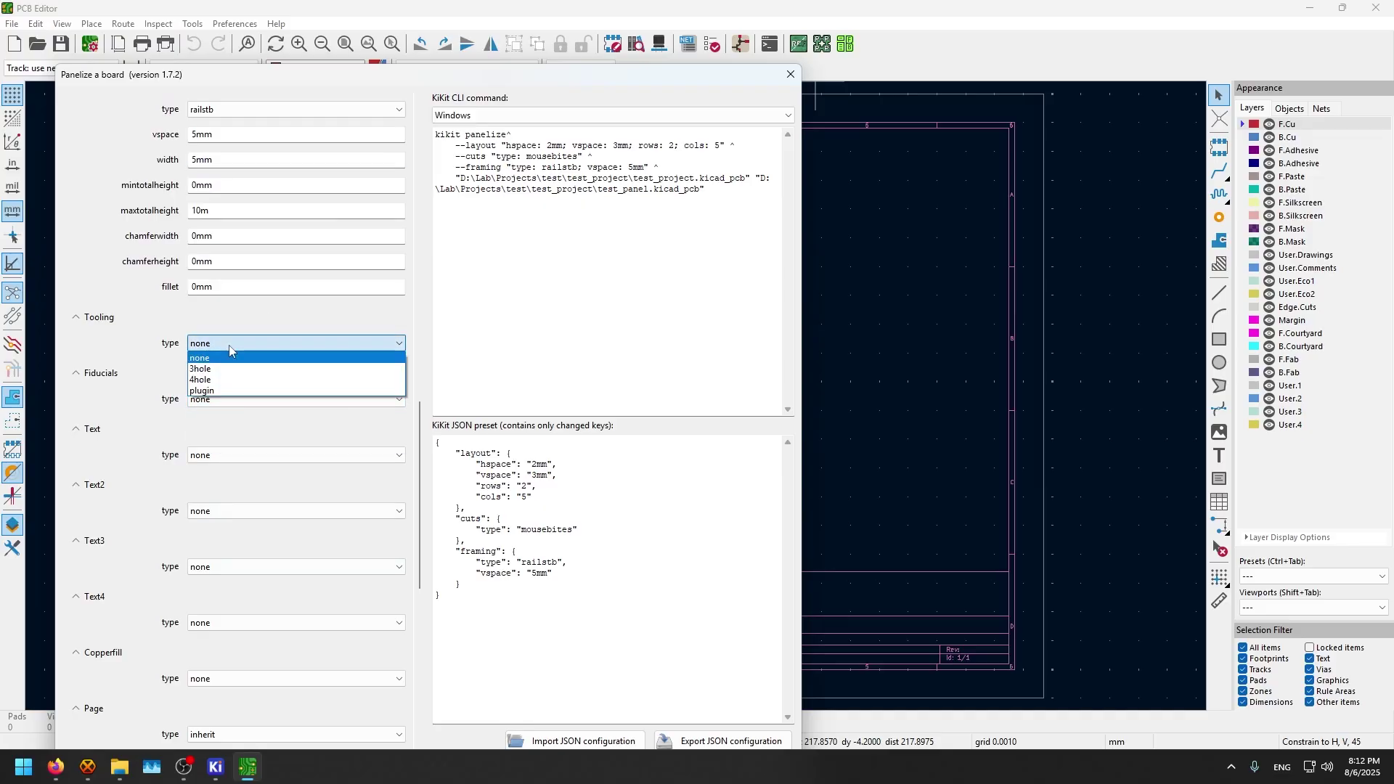
click(247, 380)
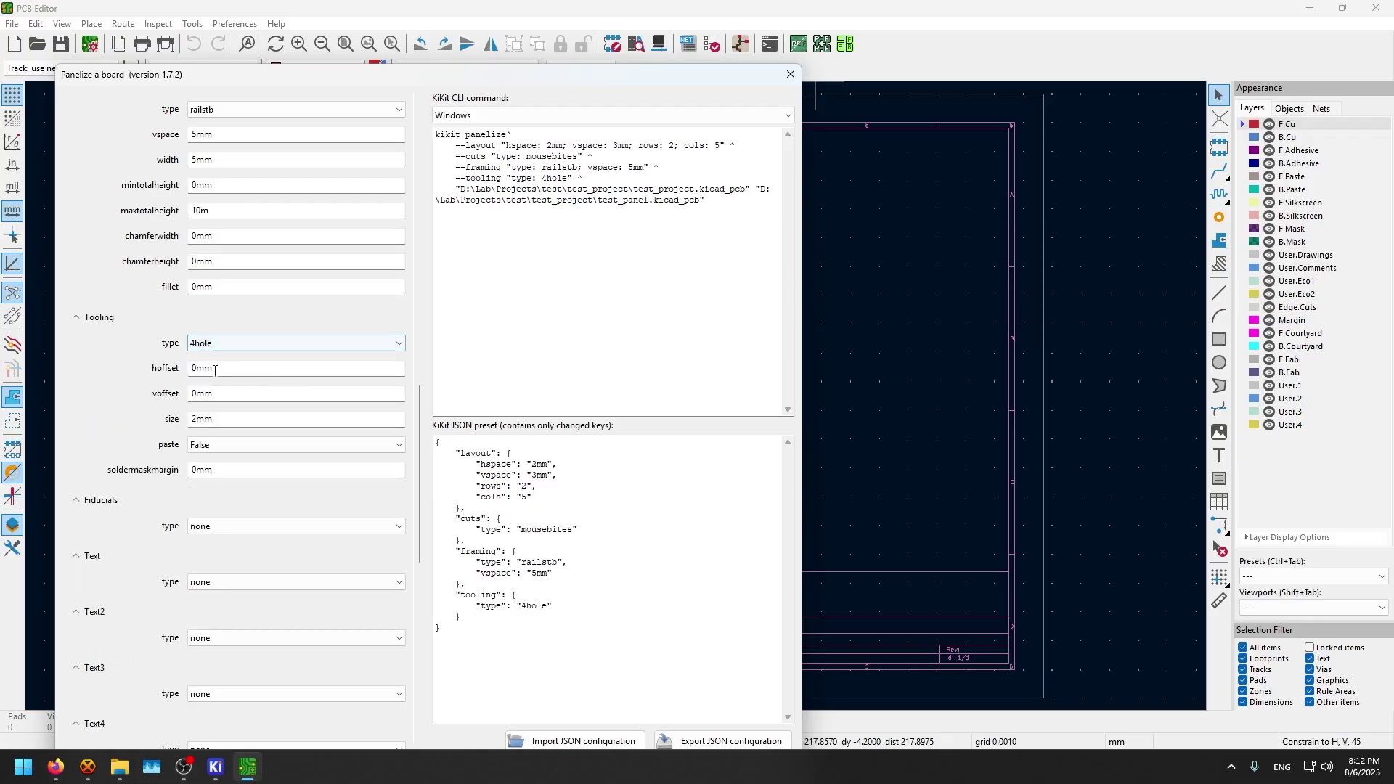
drag(192, 370, 196, 371)
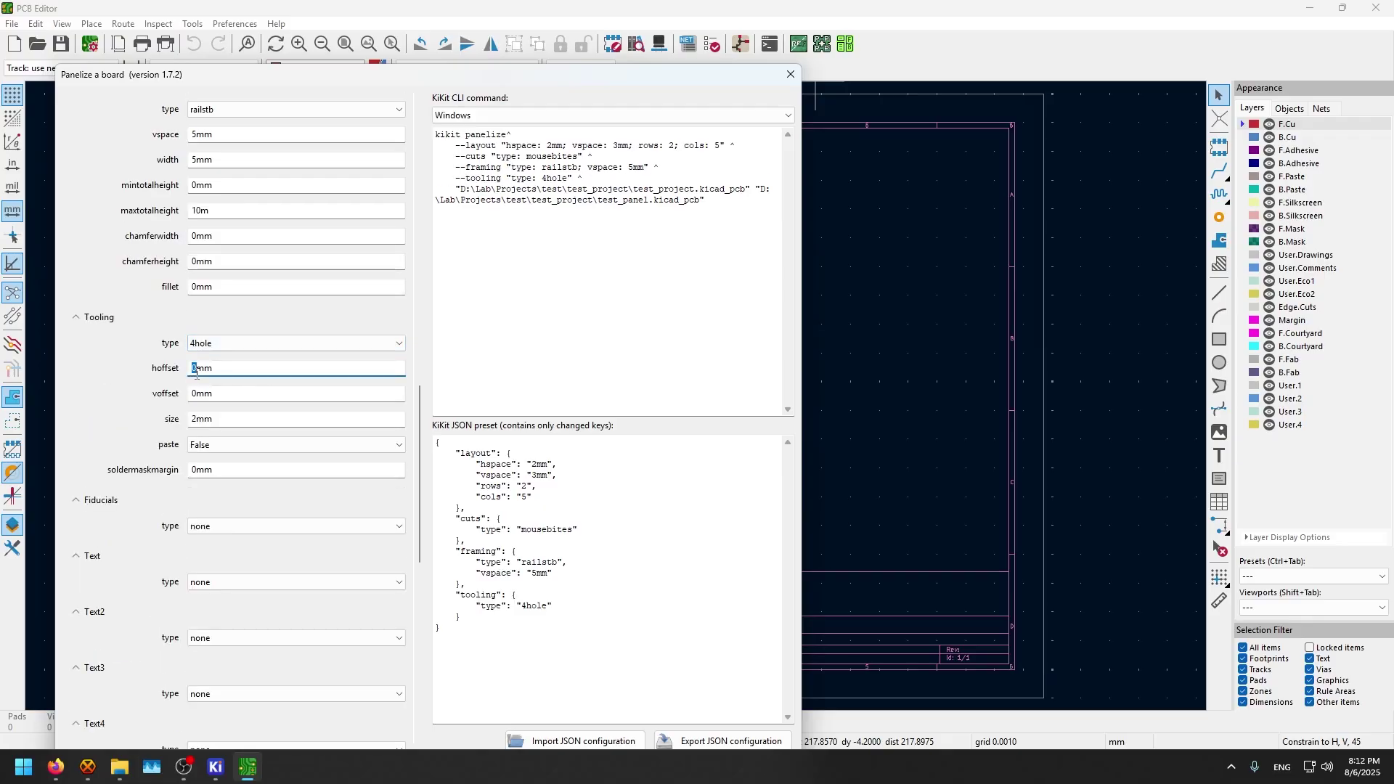
text(3)
click(193, 395)
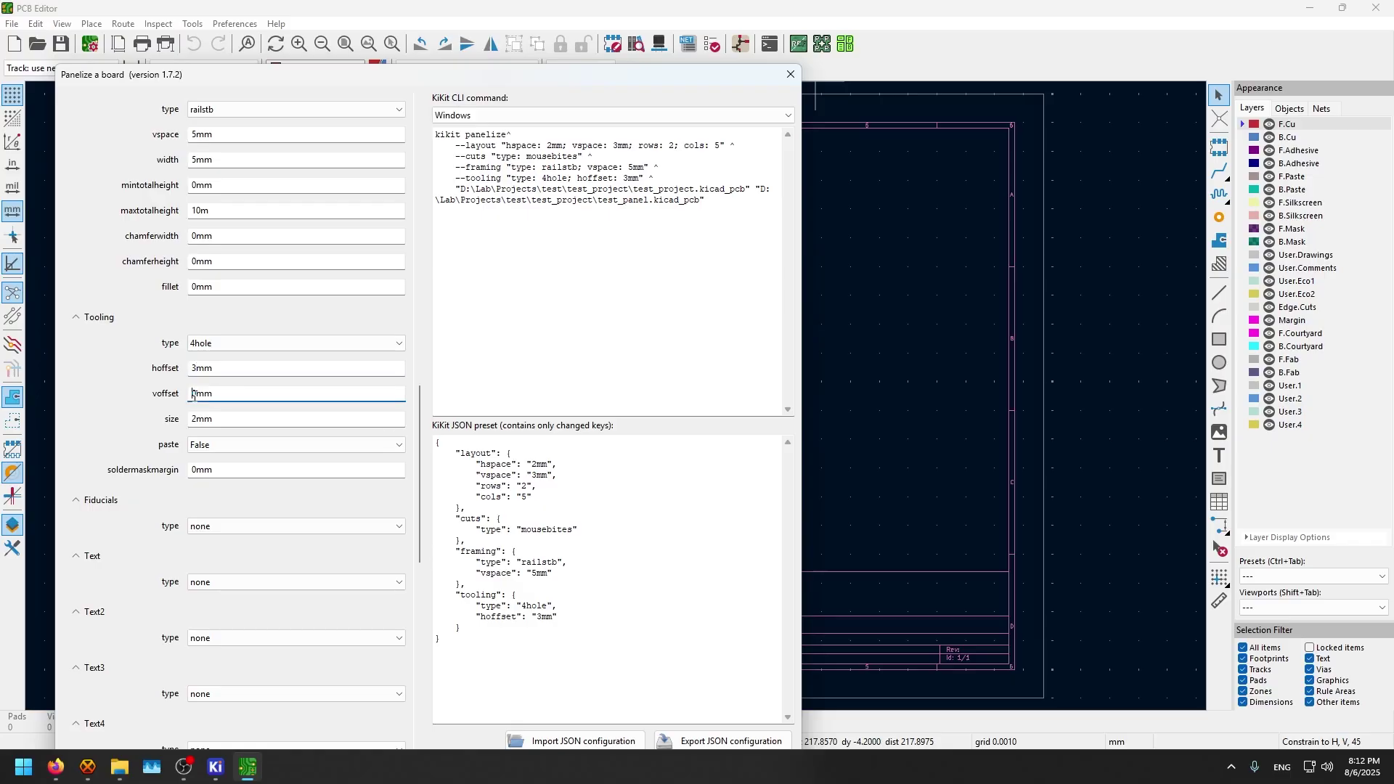
text(3)
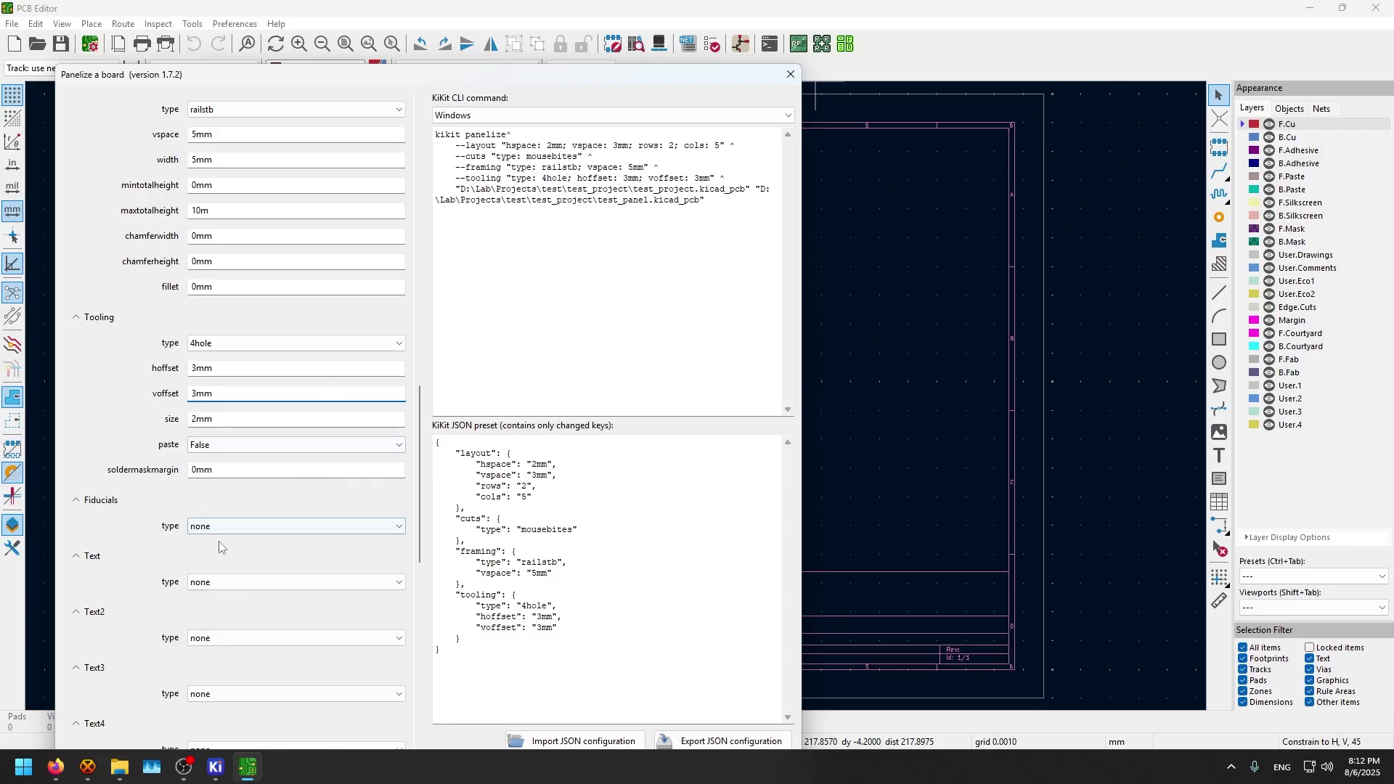
Step: Add 4fid fiducials with 2mm horizontal and vertical offsets
click(240, 525)
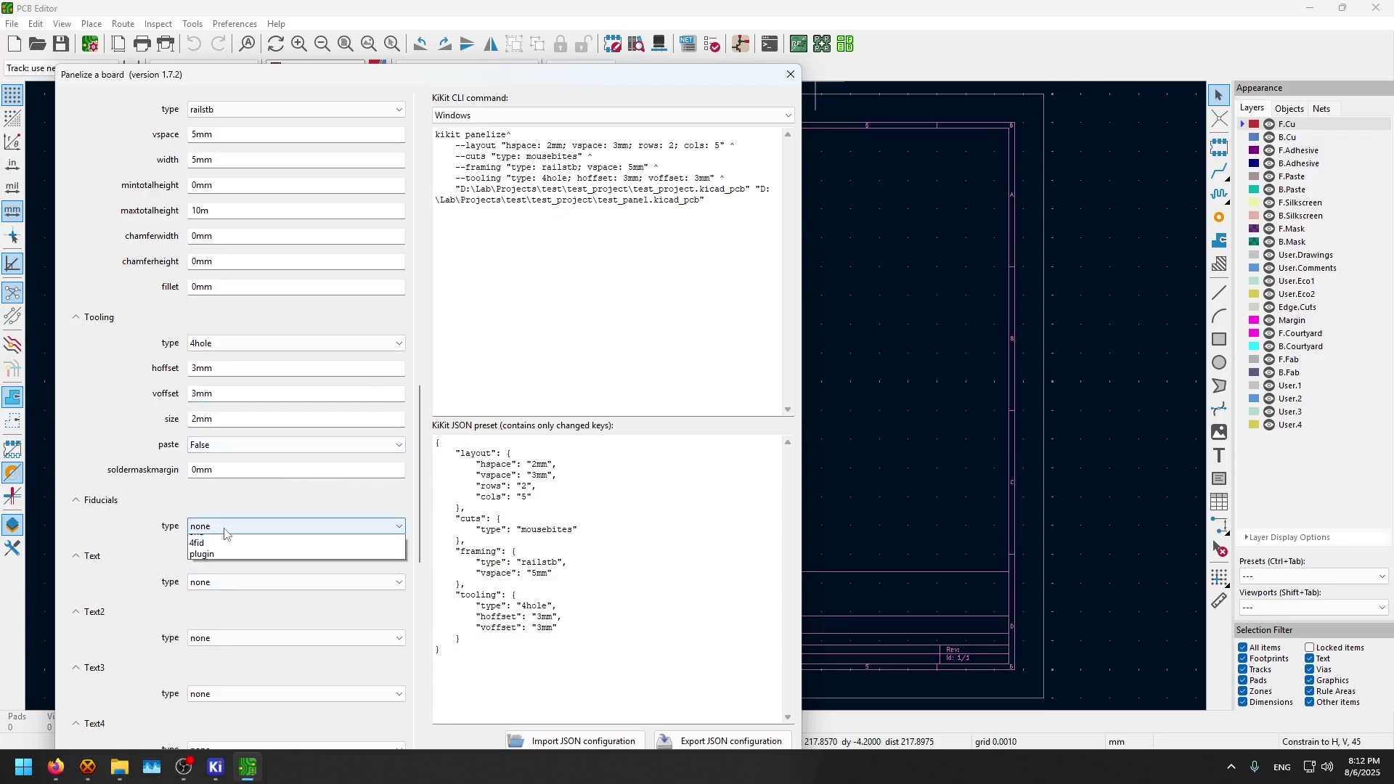
click(231, 563)
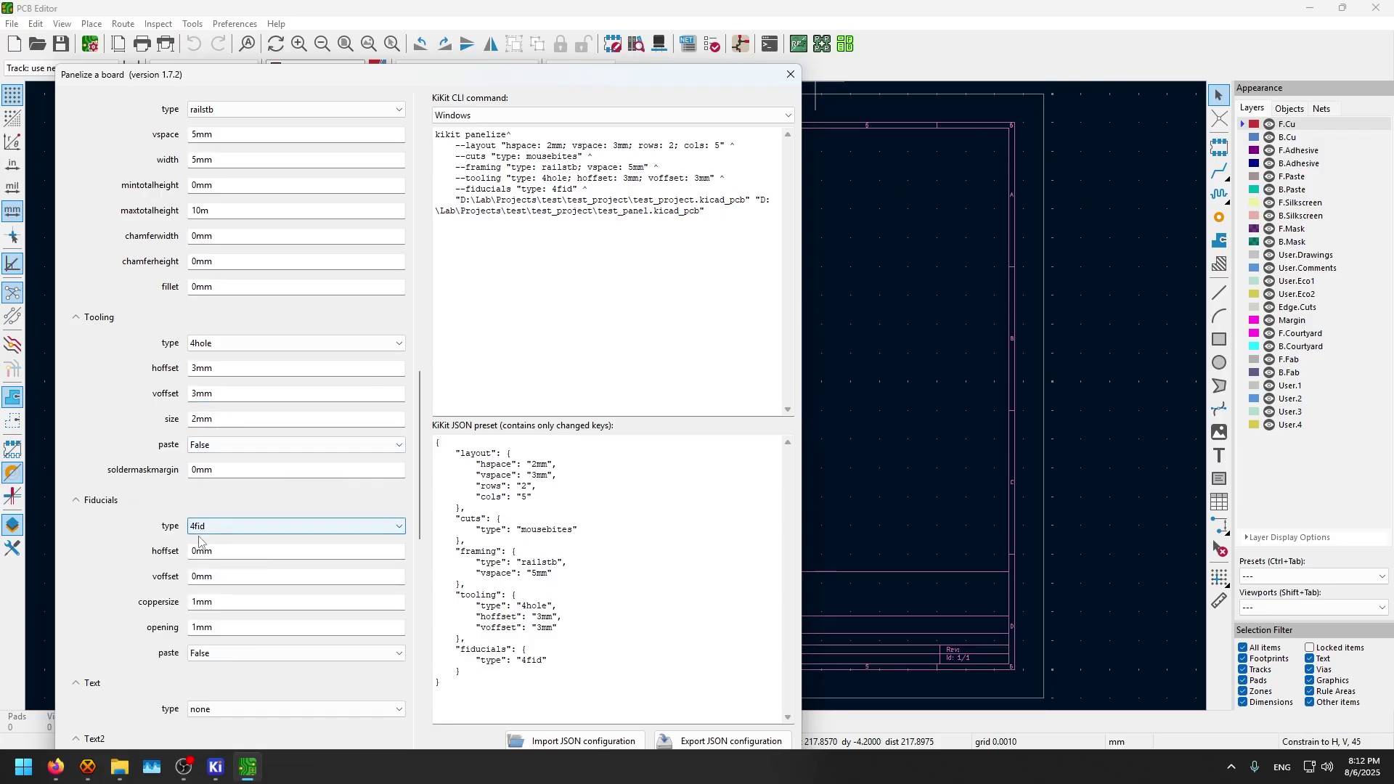
click(200, 550)
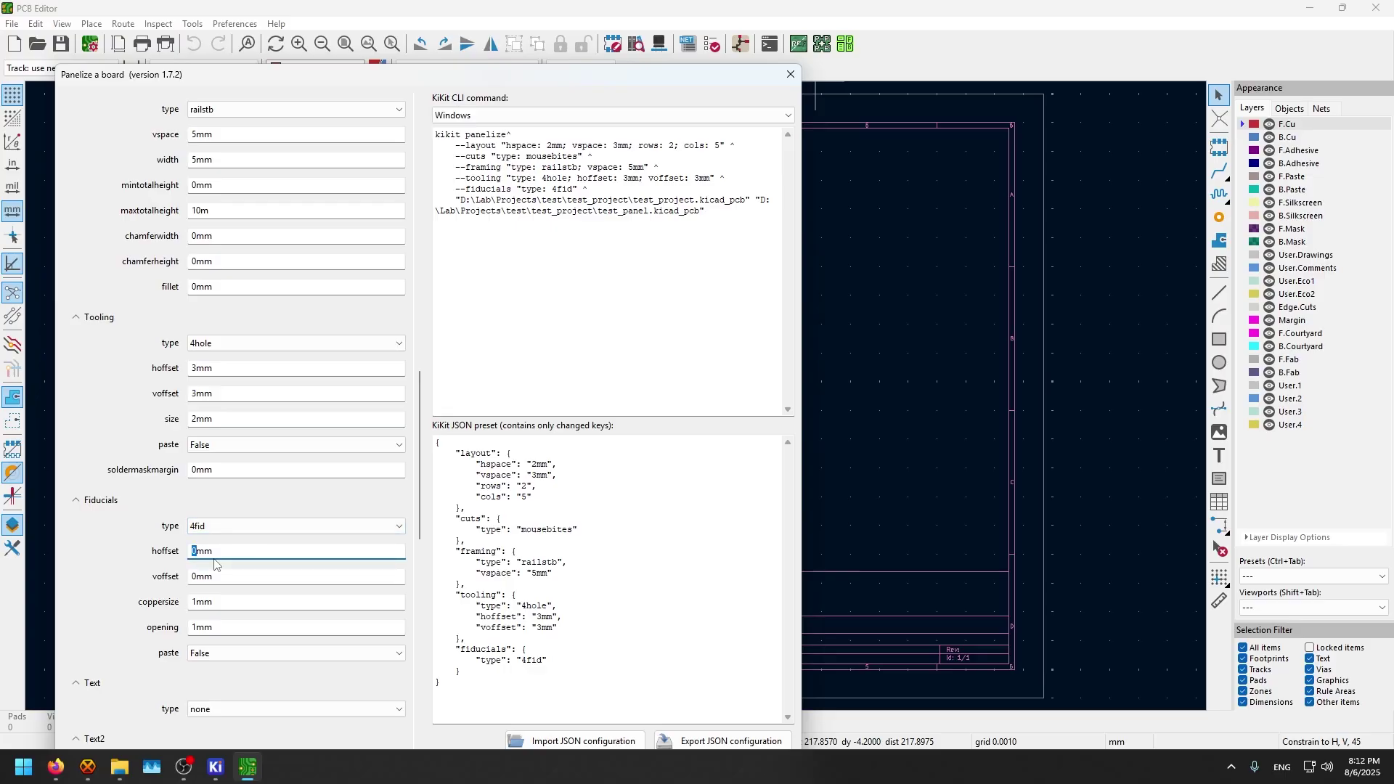
text(2)
click(199, 577)
key(BackSpace)
text(2)
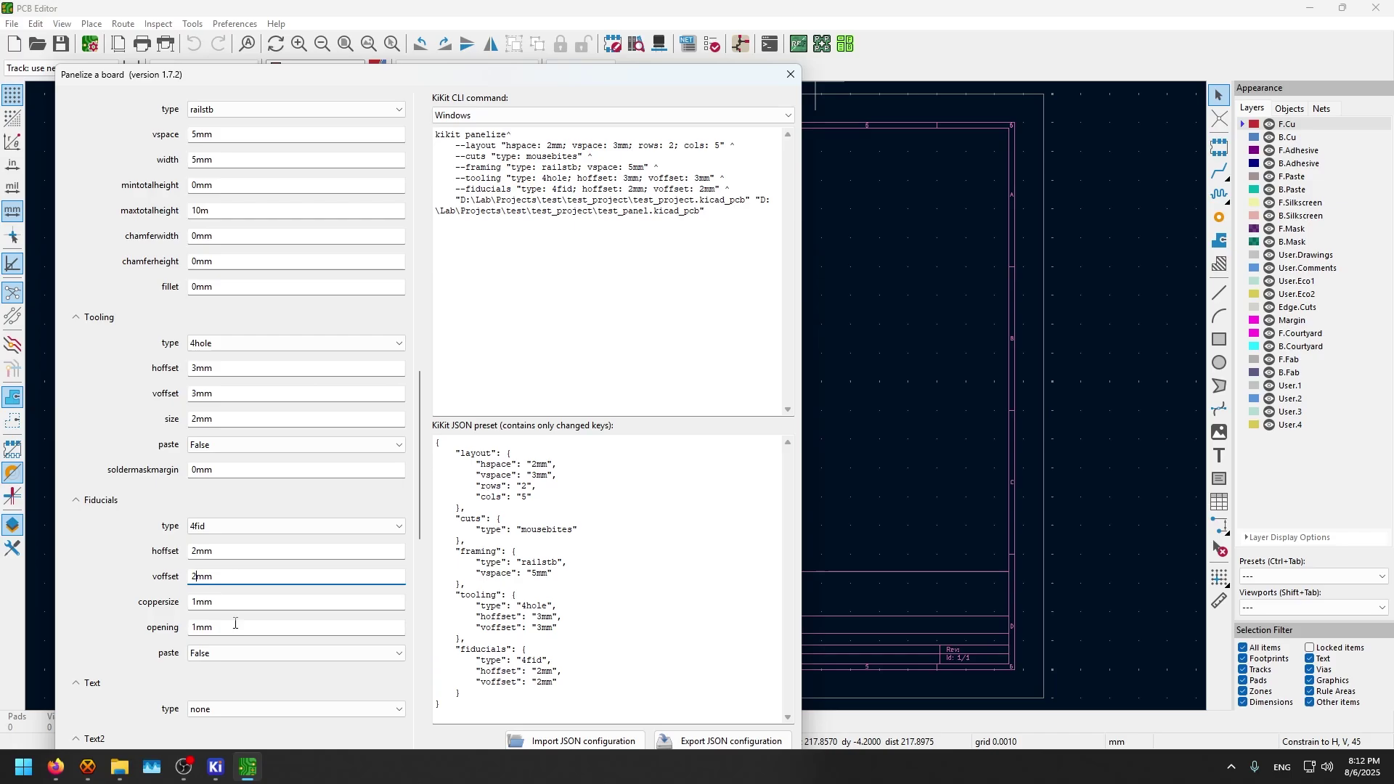
scroll(96, 588, down, 1)
scroll(95, 588, down, 1)
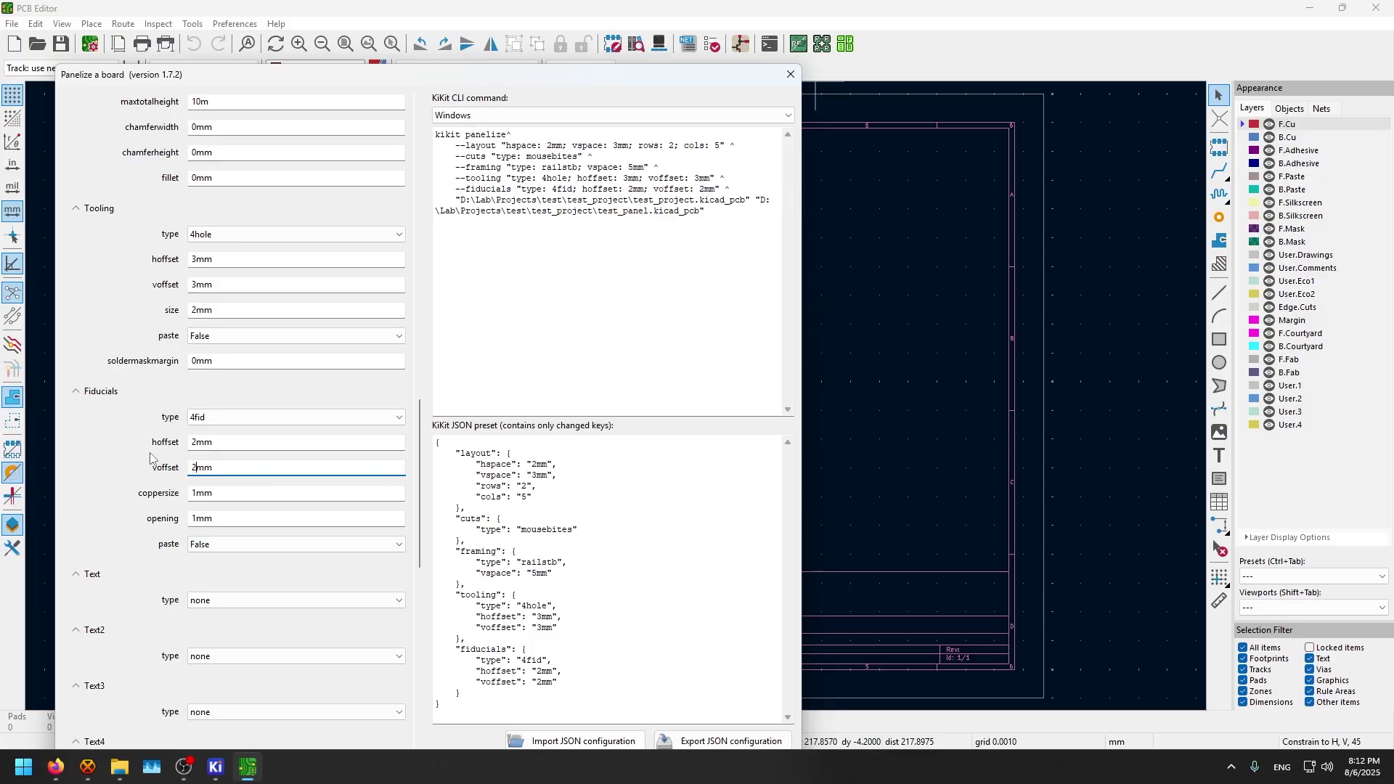
scroll(150, 456, down, 4)
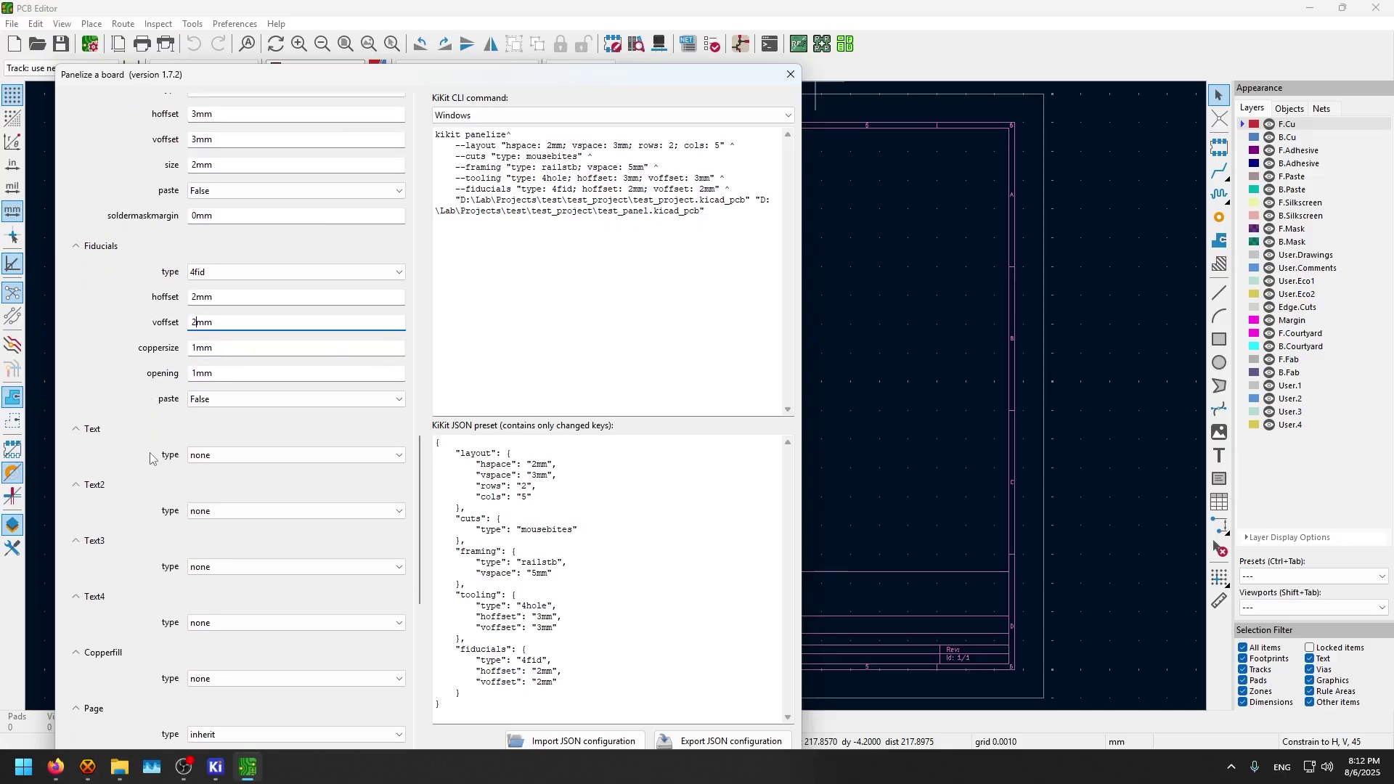
scroll(140, 472, down, 4)
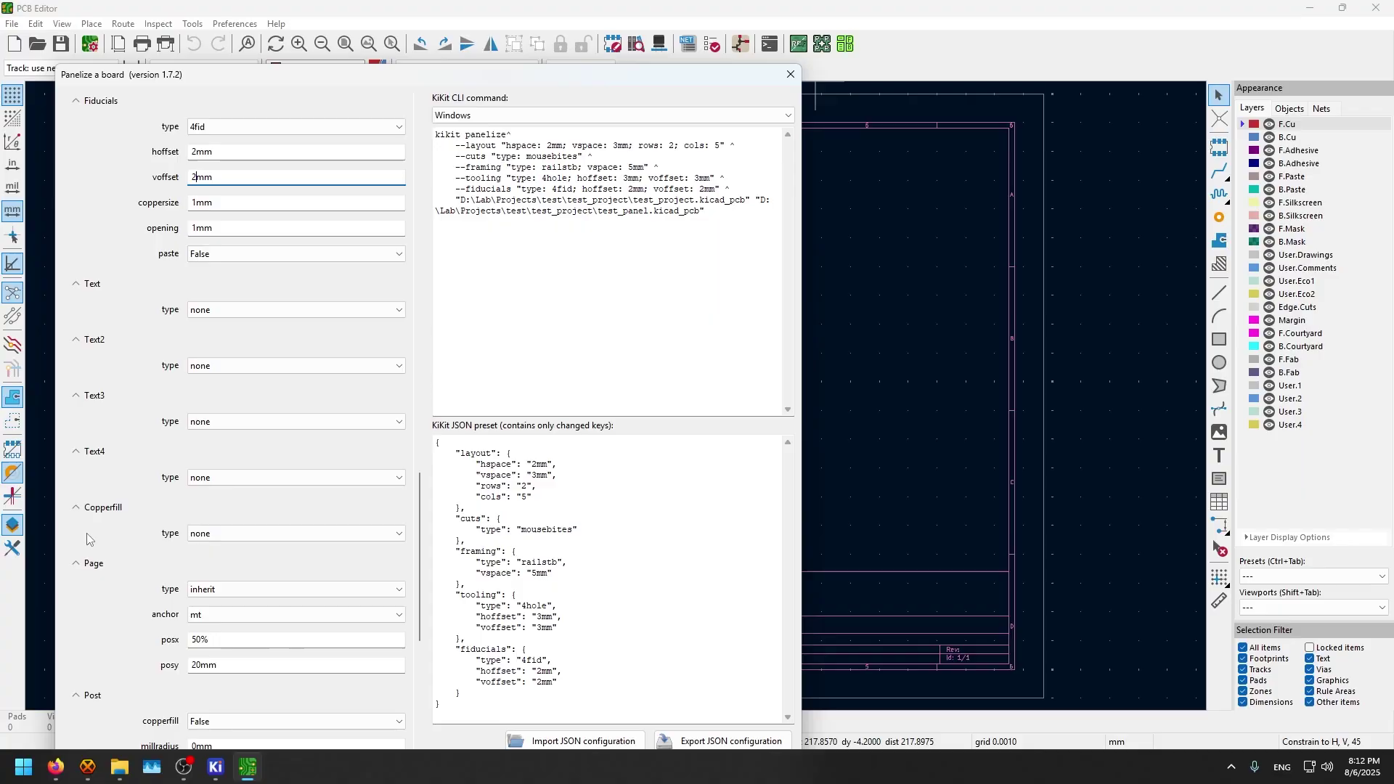
scroll(87, 539, down, 10)
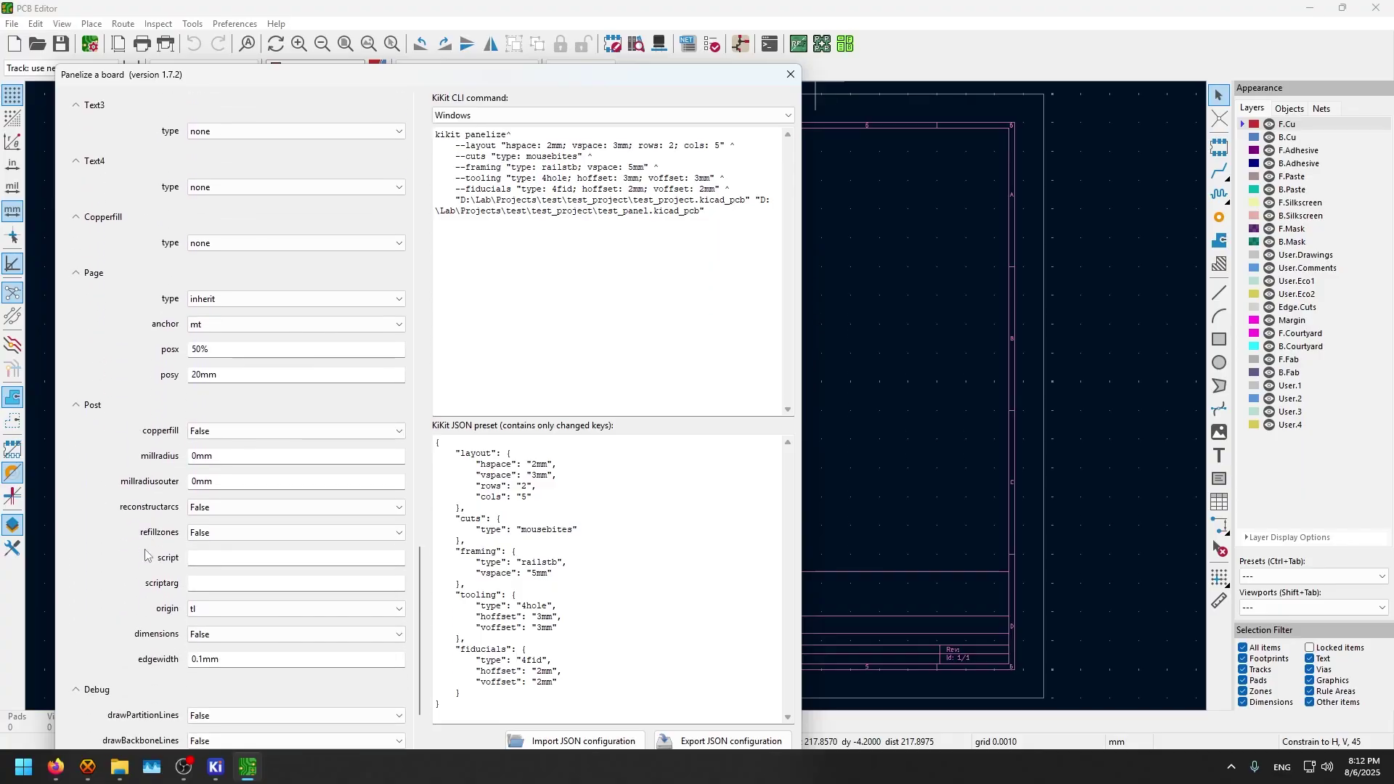
scroll(145, 556, down, 2)
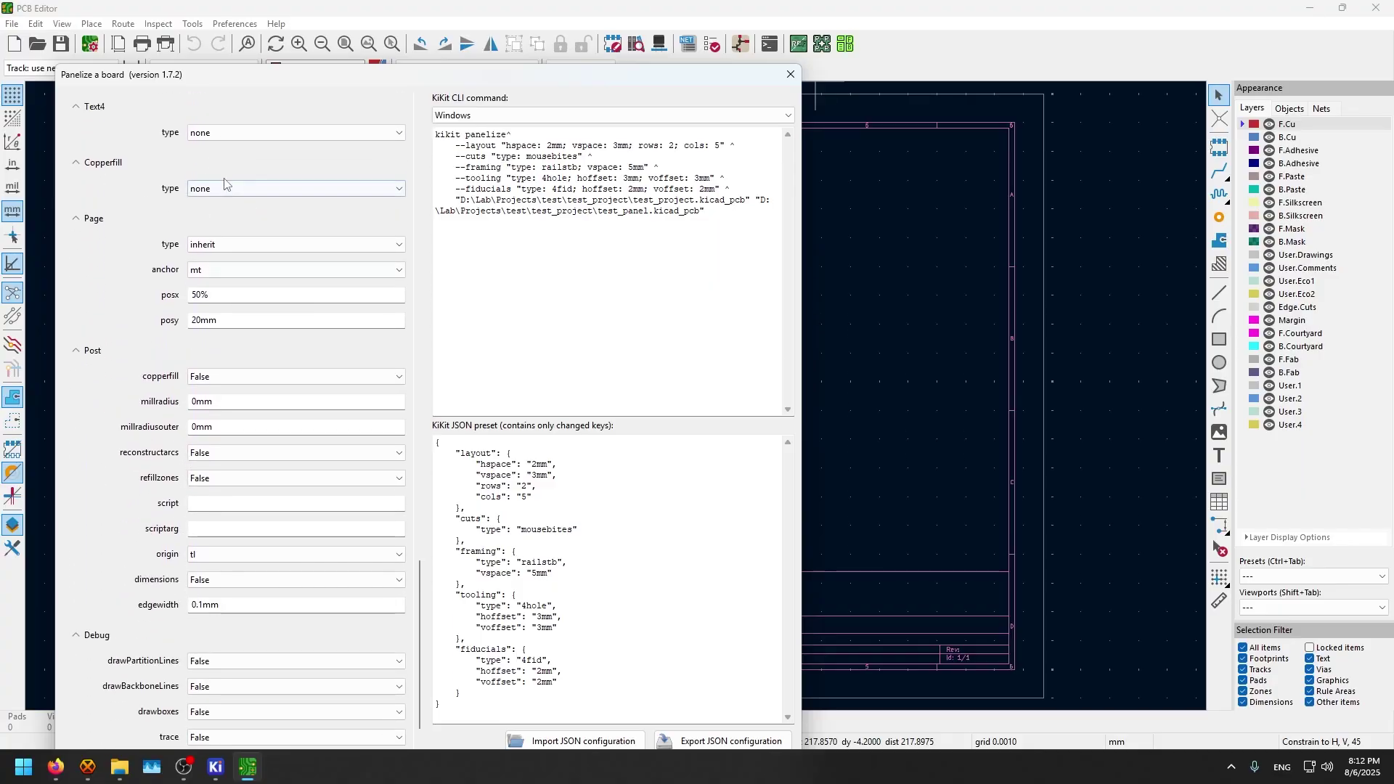
click(225, 187)
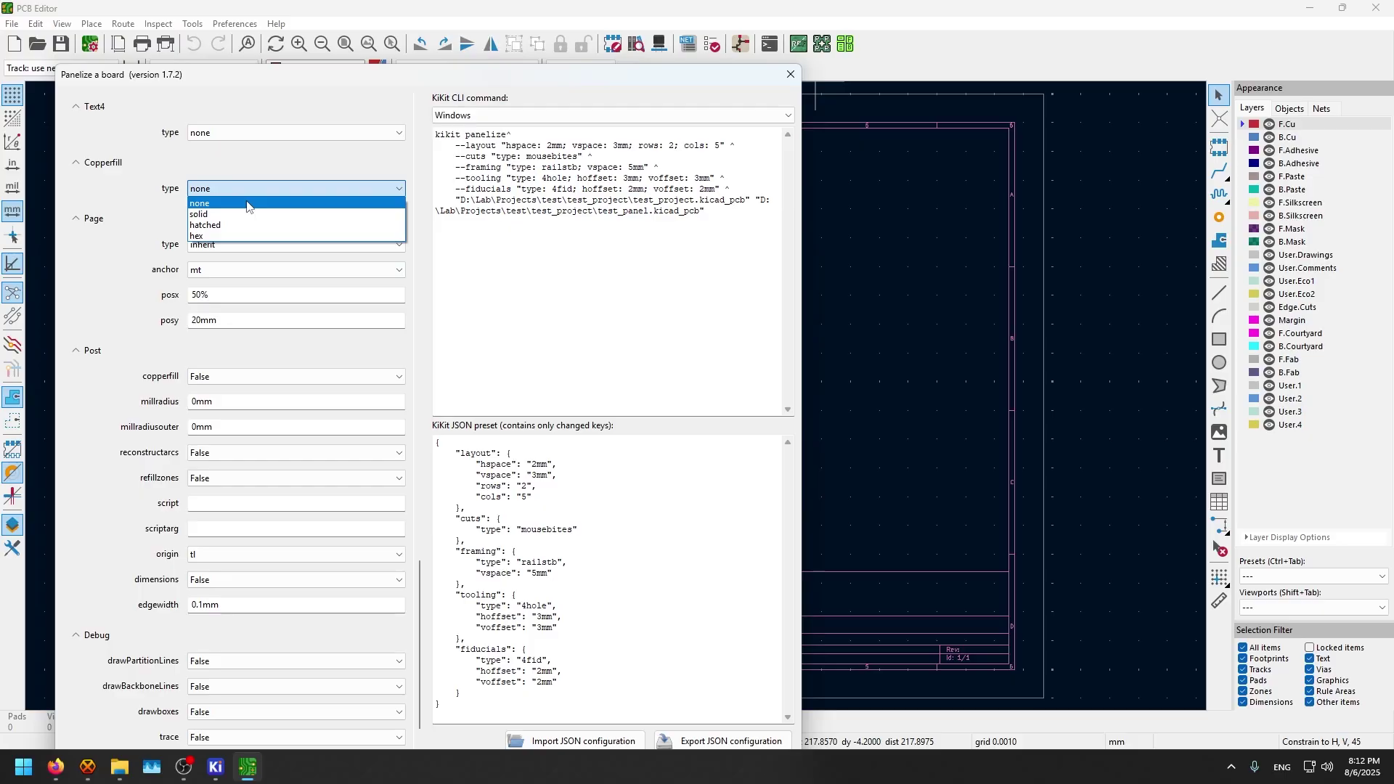
click(247, 206)
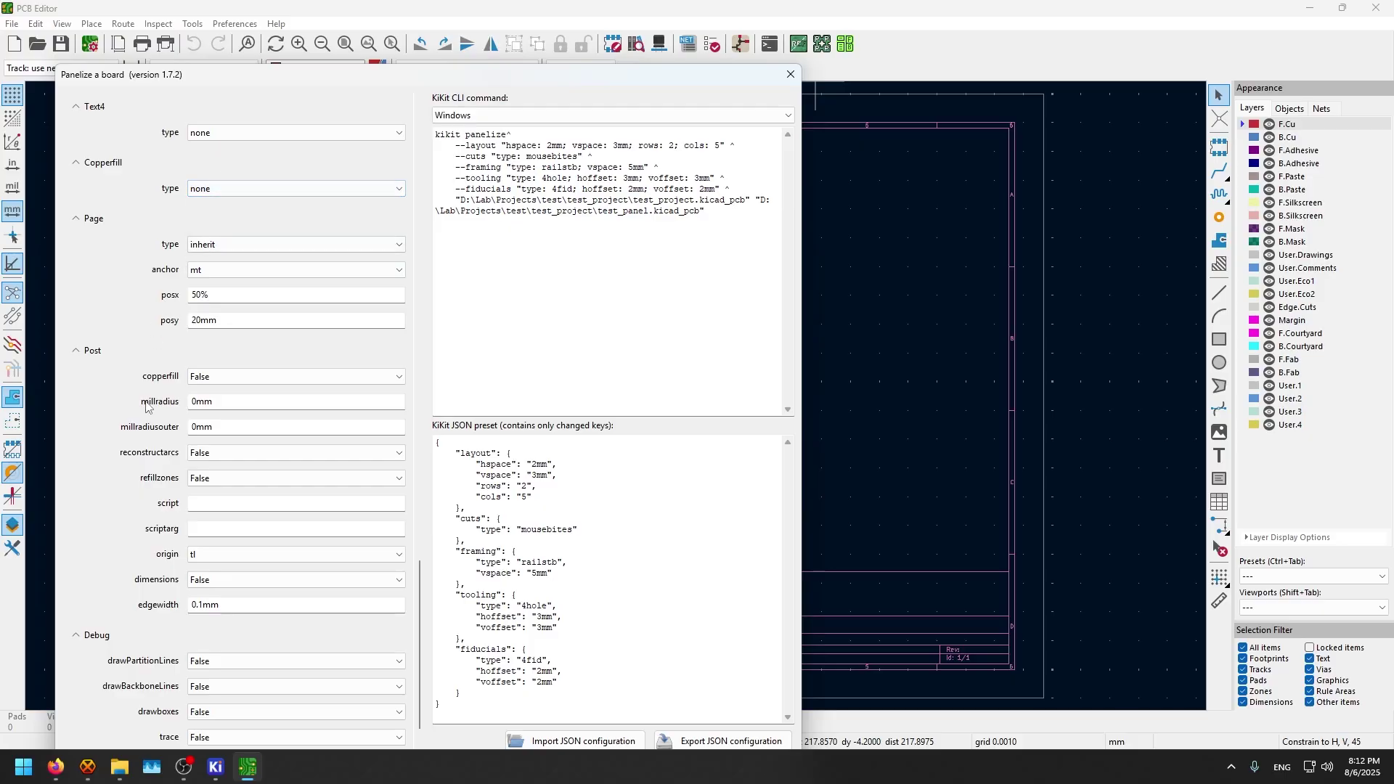
scroll(166, 338, down, 3)
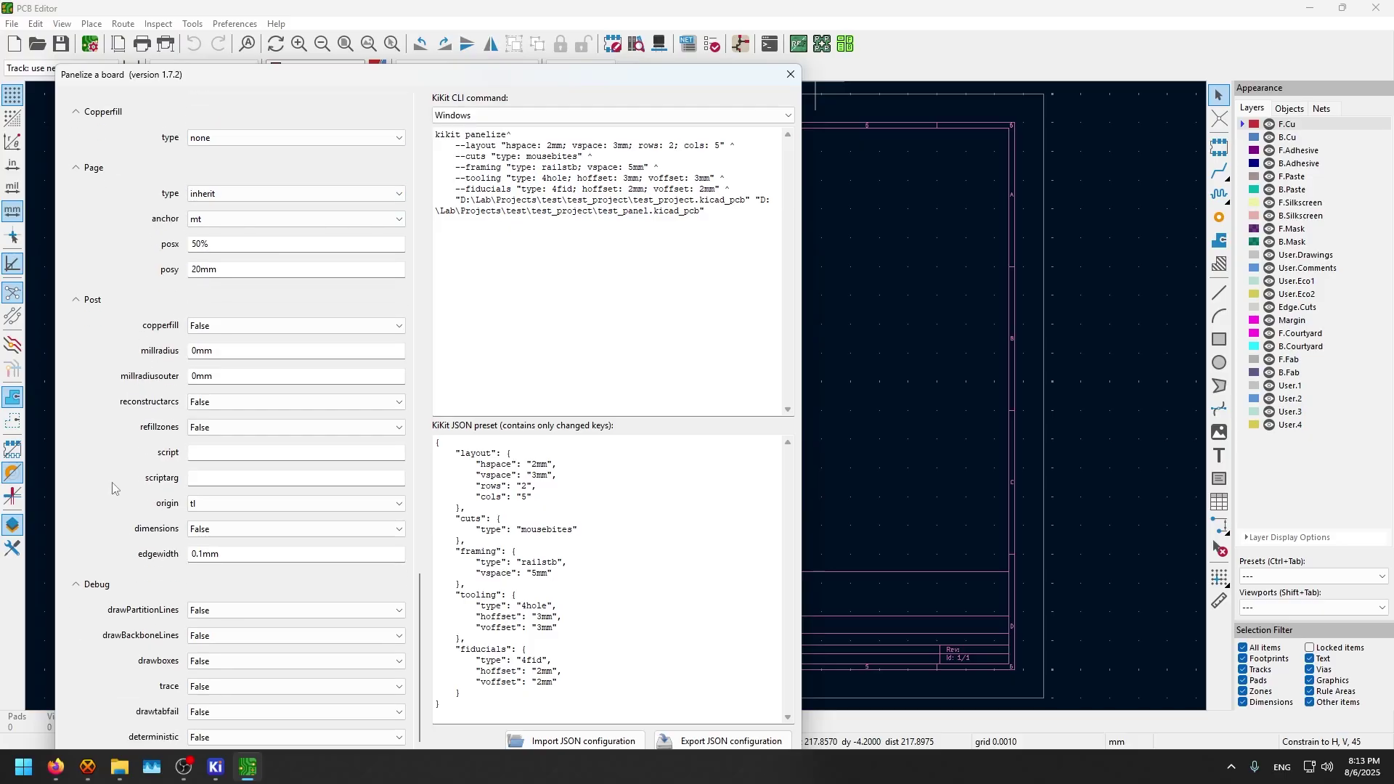
click(261, 324)
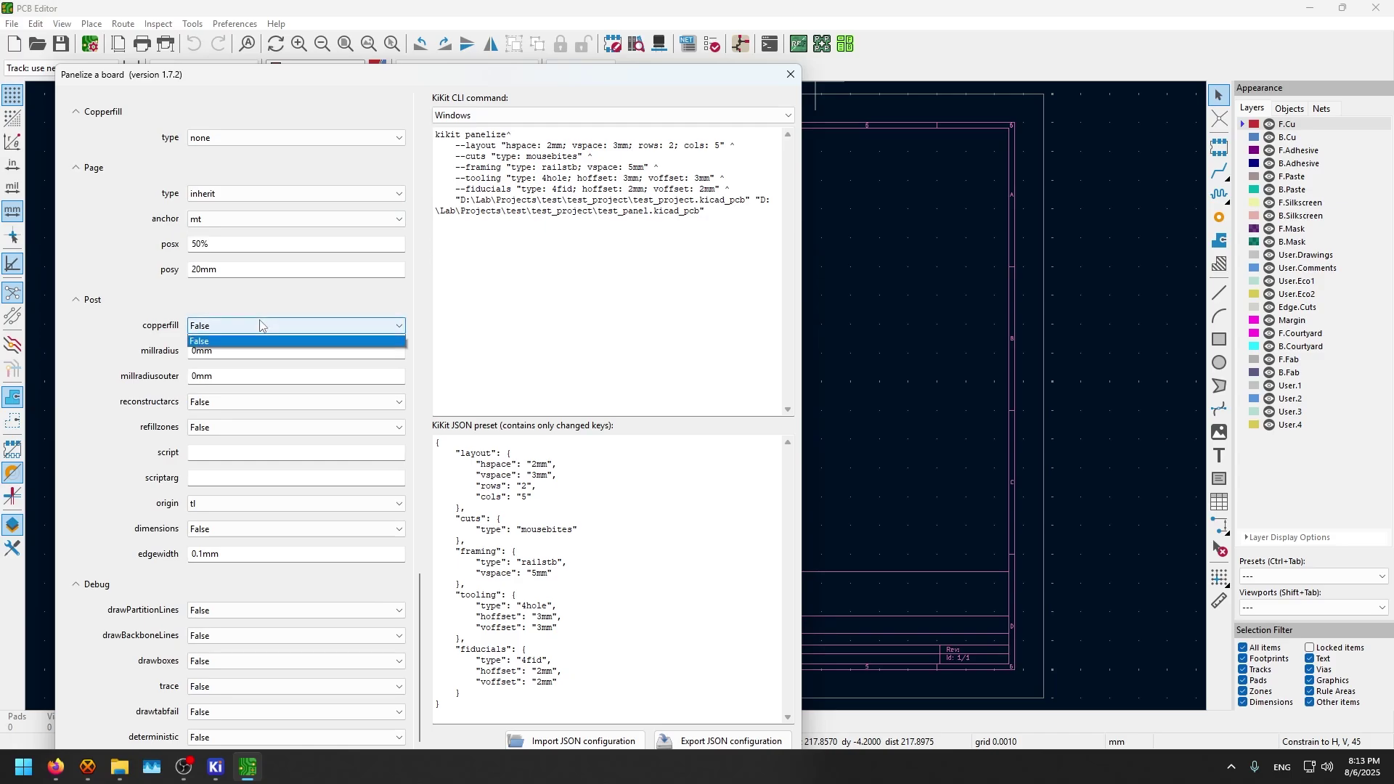
click(137, 325)
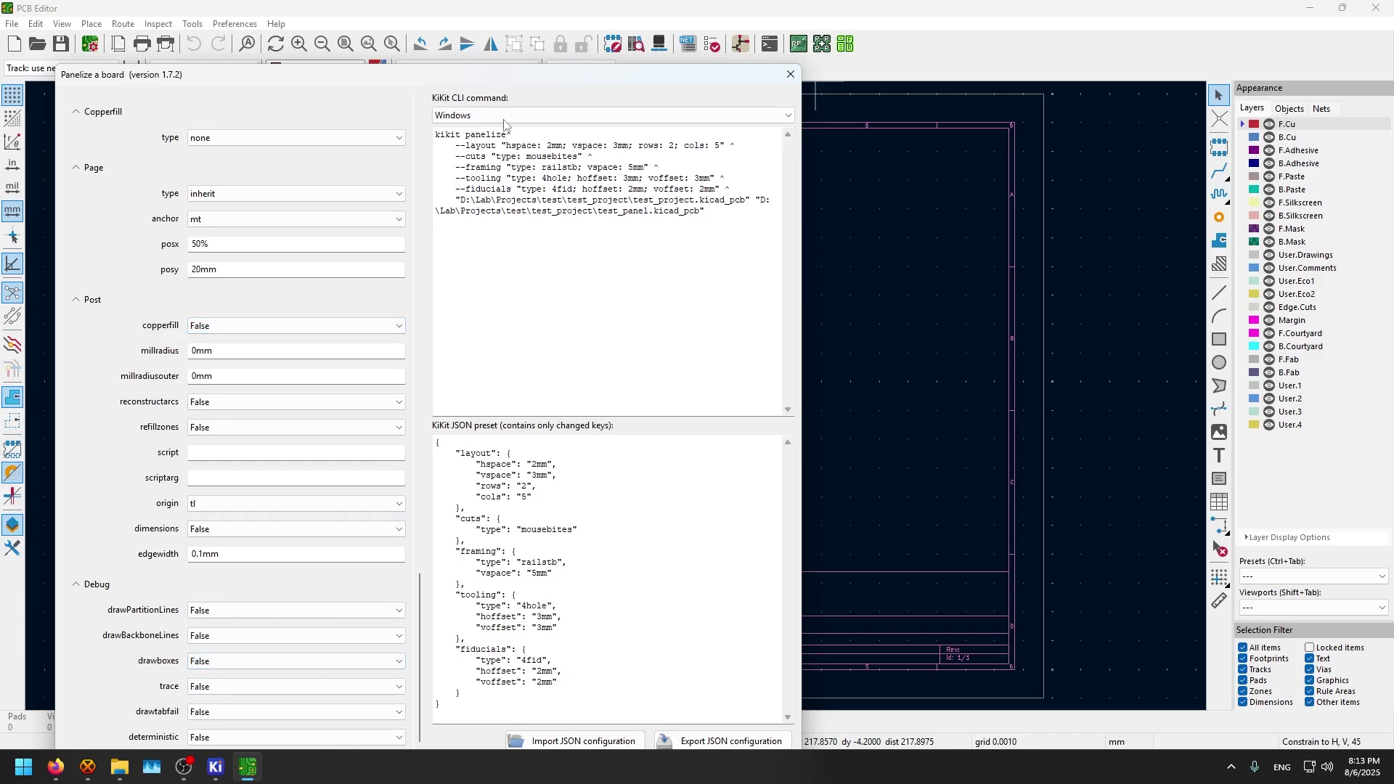
Step: Generate the panel with Panelize and close the settings dialog
drag(488, 82, 467, 45)
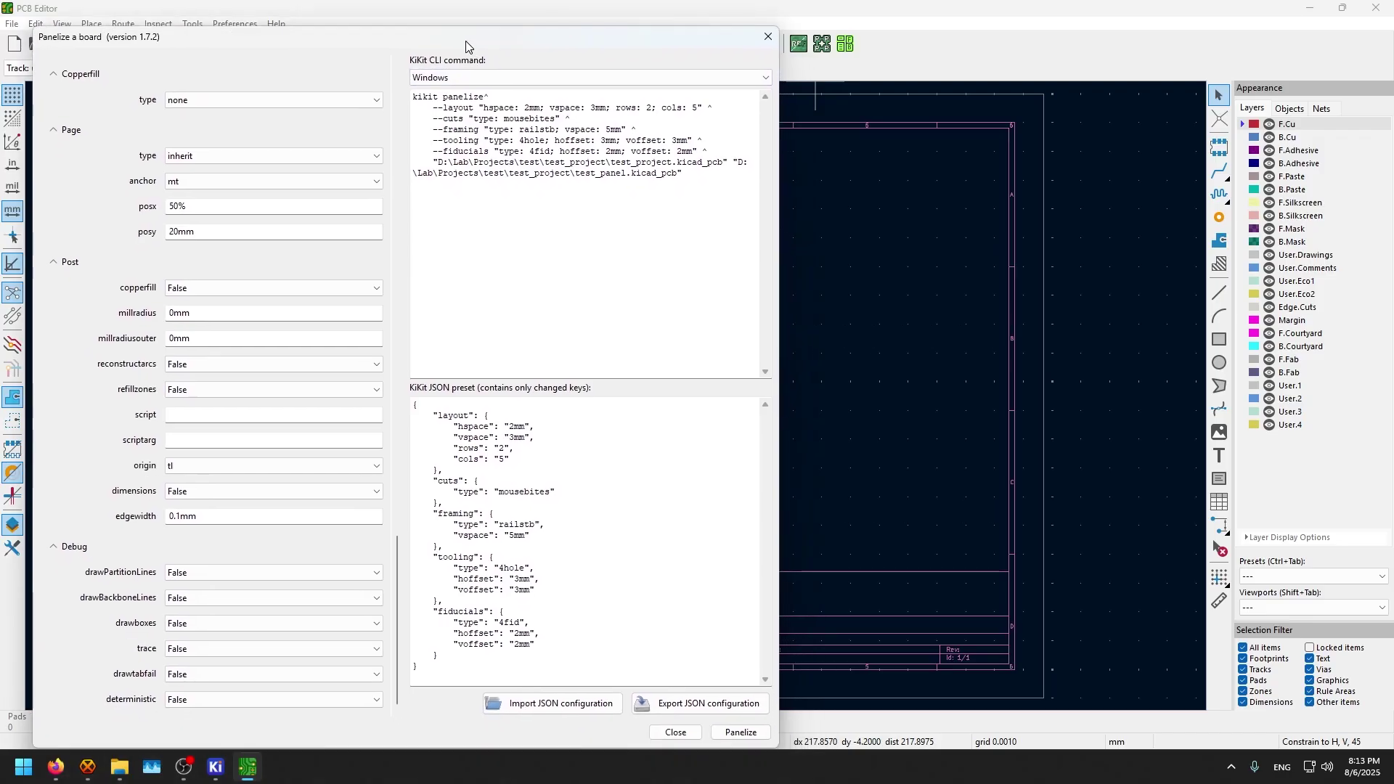
click(743, 733)
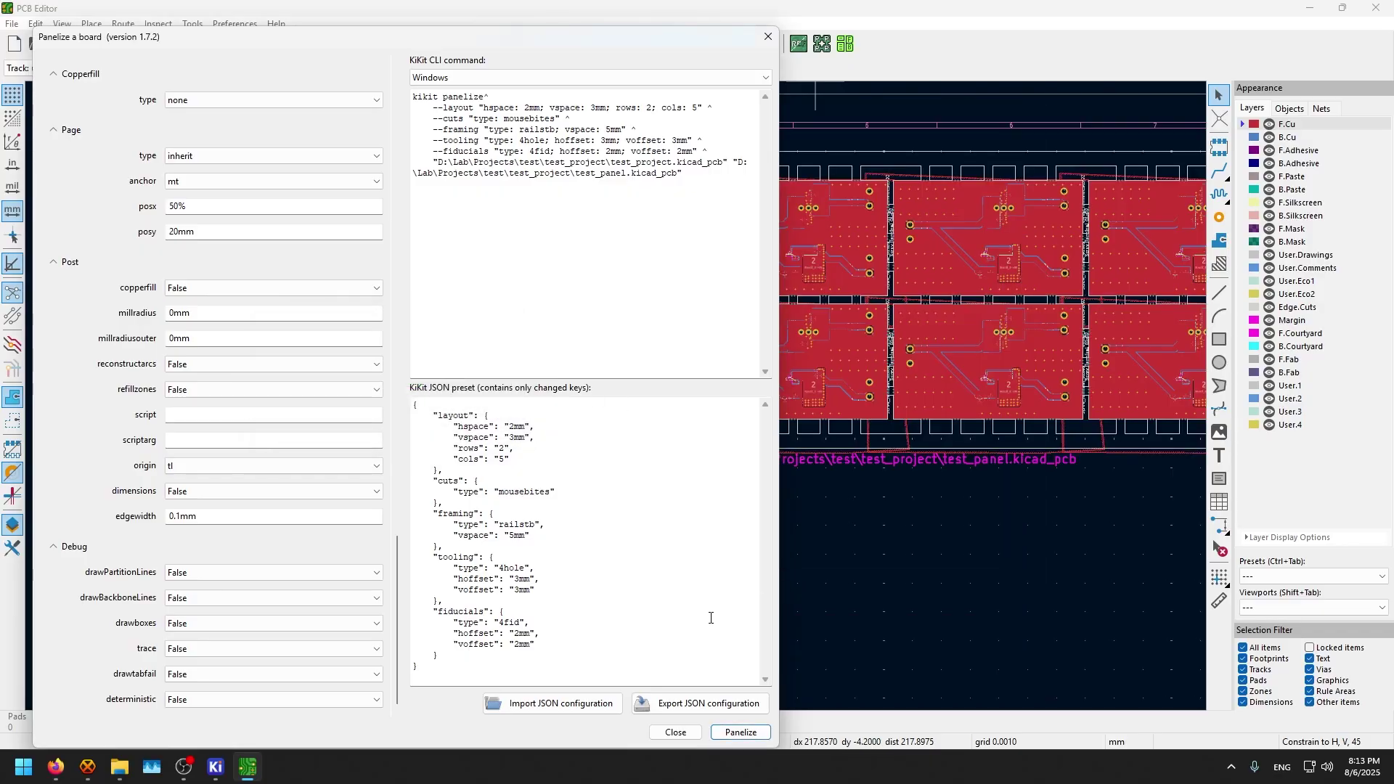
click(767, 35)
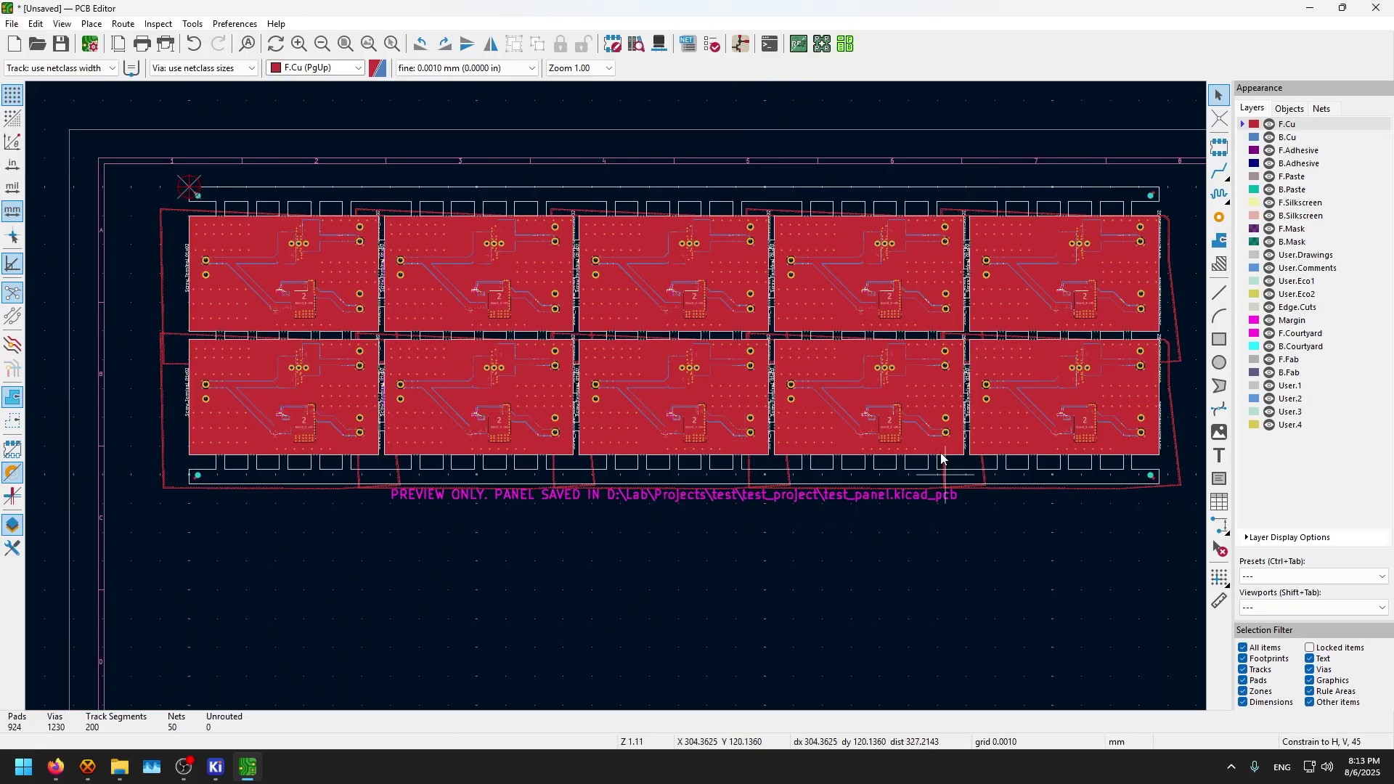
Step: View the 2×5 railed panel in the 3D Viewer, tilted in perspective
middle_drag(928, 475, 877, 508)
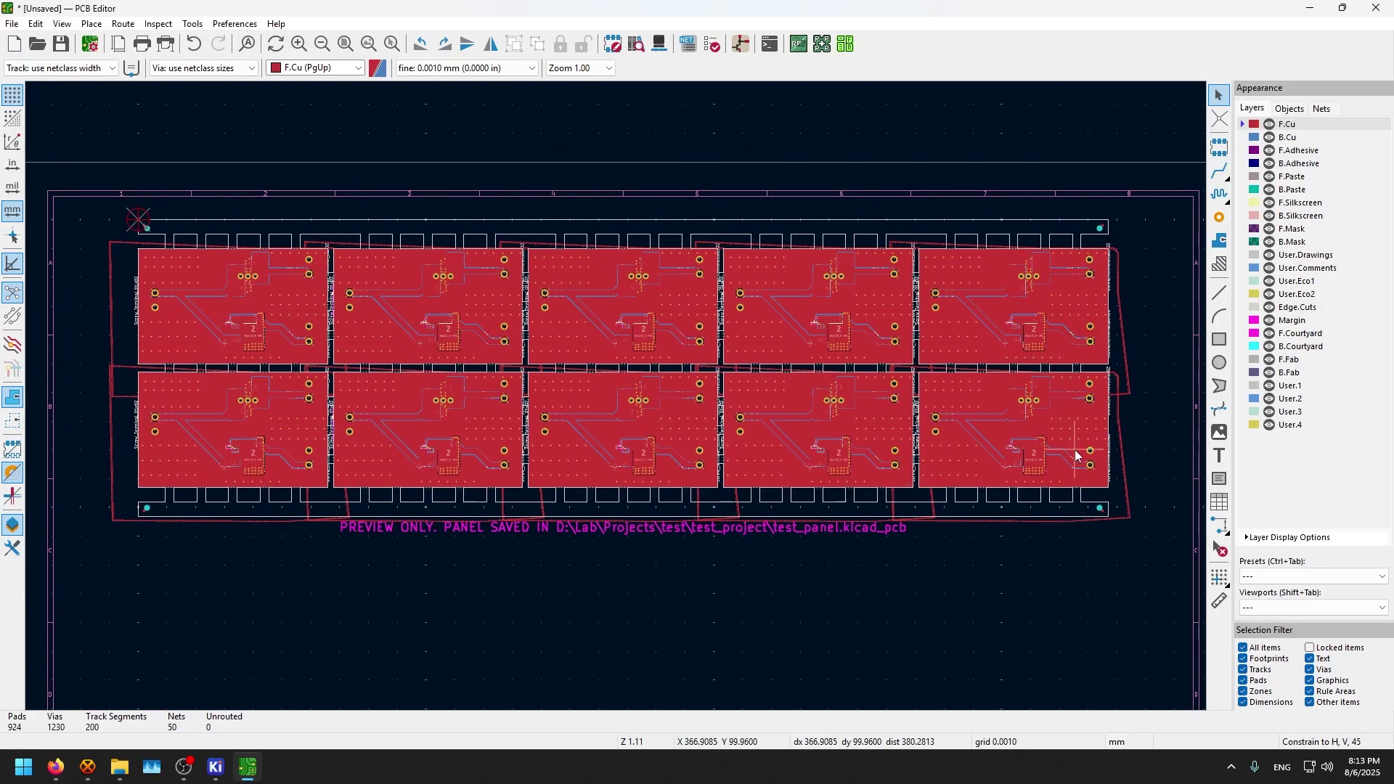
key(alt+3)
drag(877, 506, 524, 597)
Step: Tilt the panel into a steep perspective and zoom in until the top rail's mounting hole fills the view
scroll(835, 465, up, 5)
drag(809, 480, 885, 500)
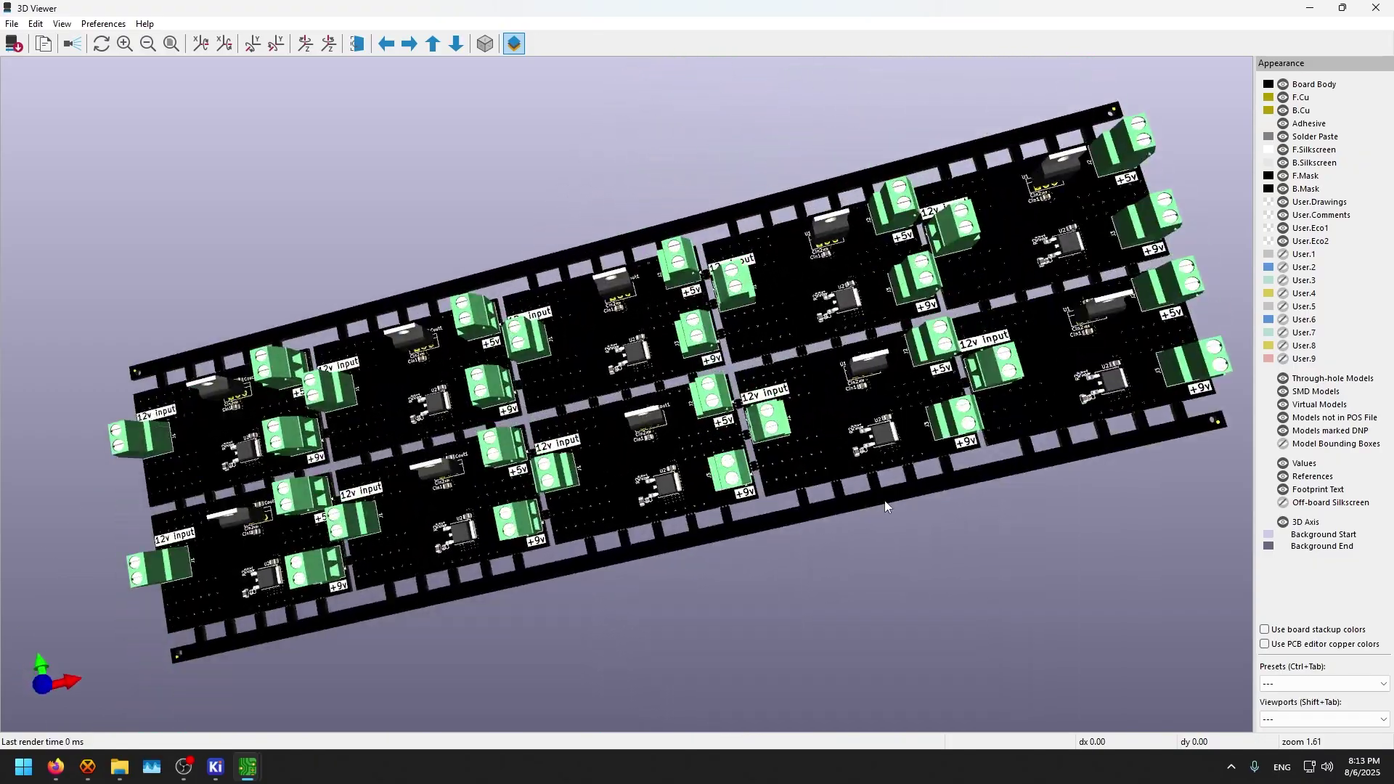
scroll(816, 353, up, 2)
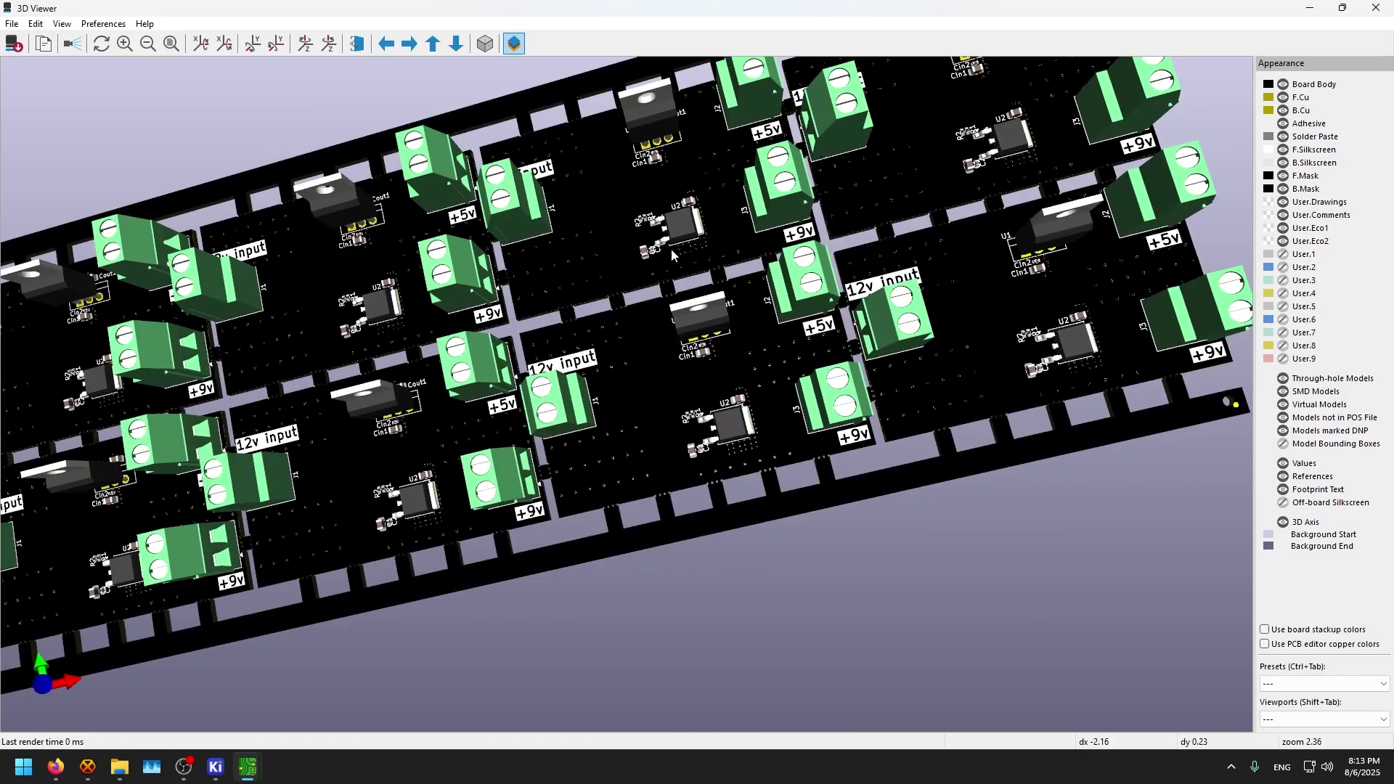
scroll(499, 404, up, 5)
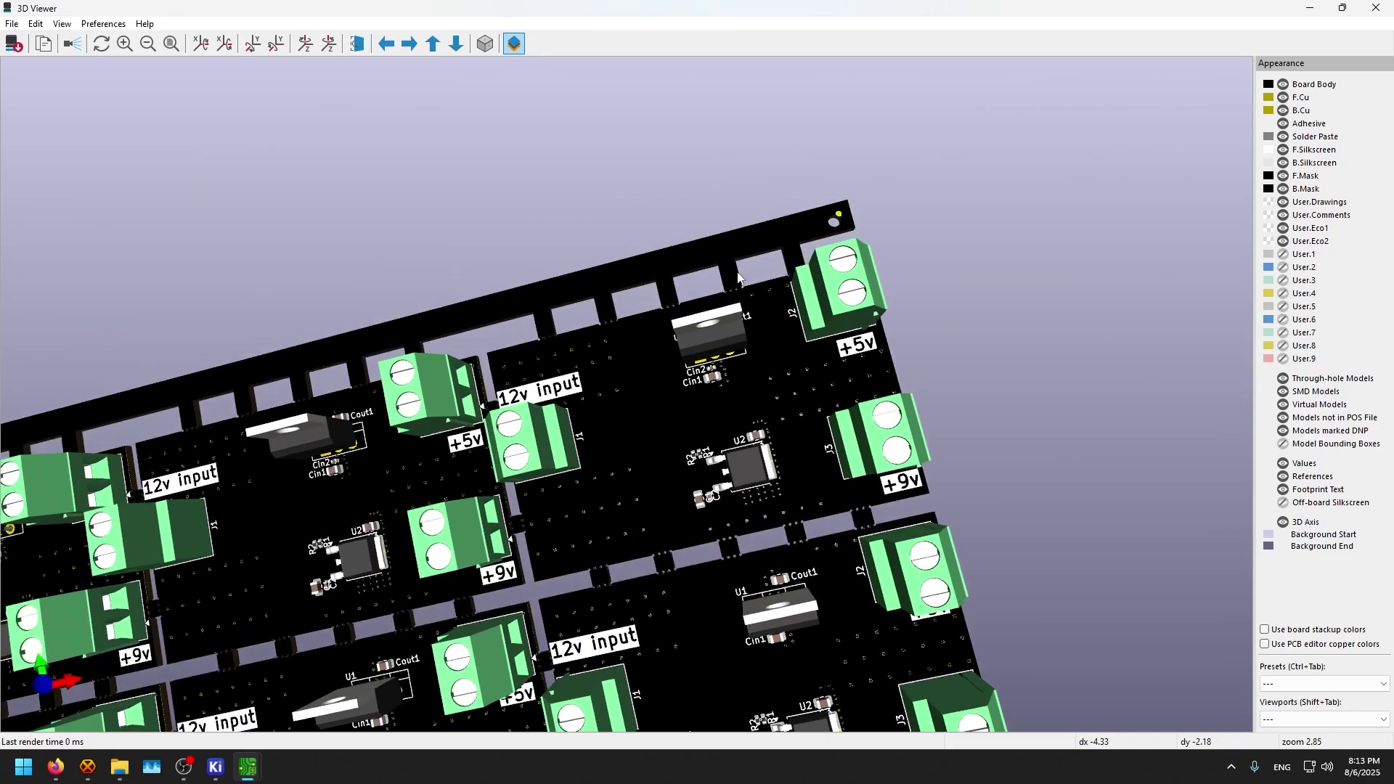
scroll(920, 556, up, 4)
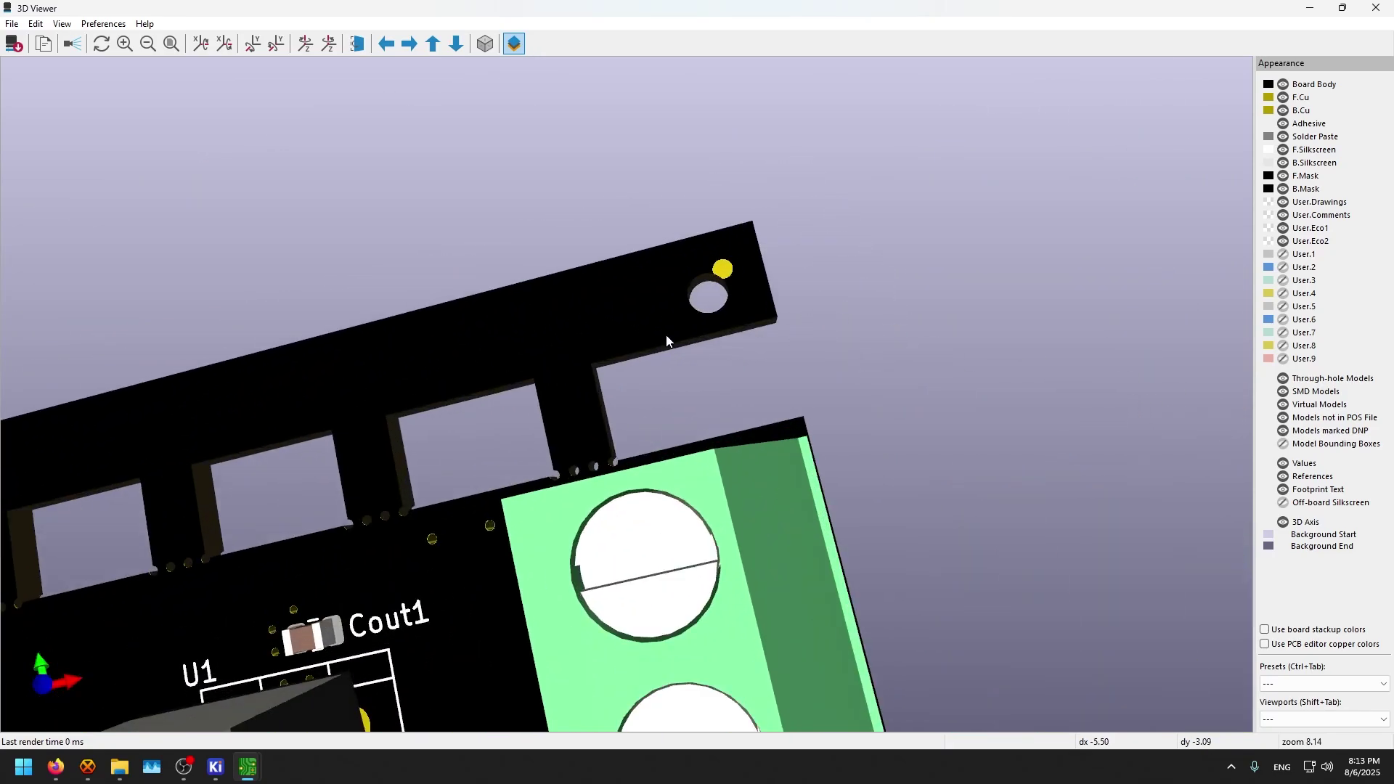
scroll(679, 375, up, 1)
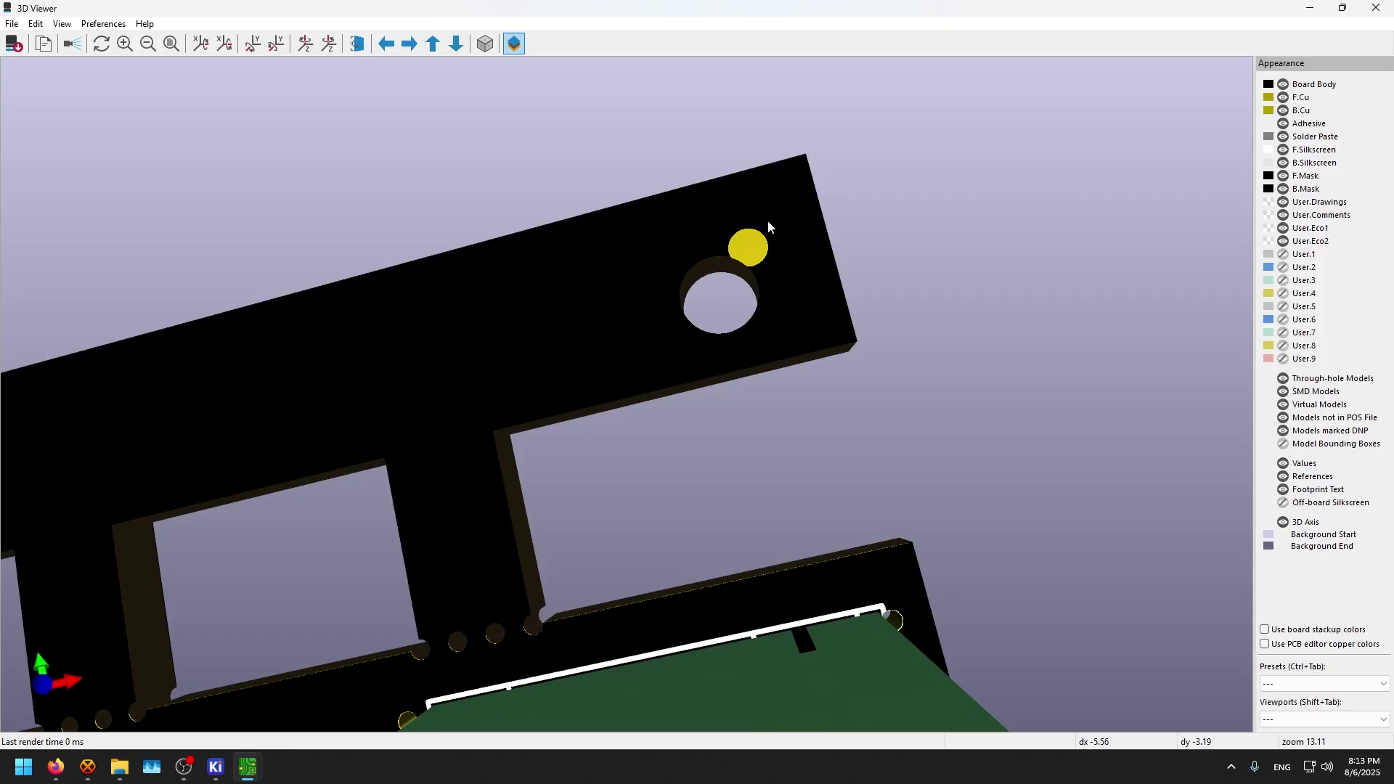
Step: Swing round to look down on the components and zoom in and out on the mousebite joints
drag(699, 482, 873, 360)
scroll(755, 464, up, 4)
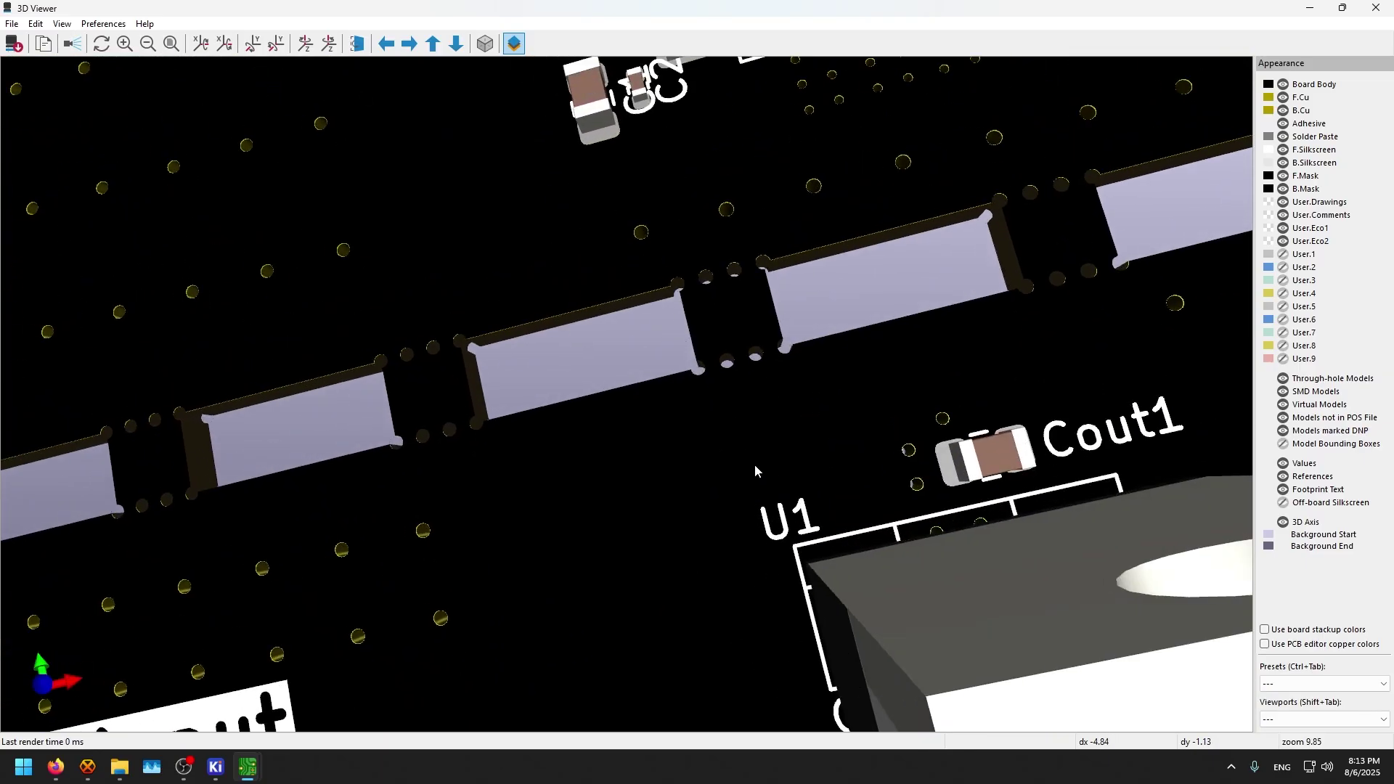
scroll(747, 371, down, 5)
scroll(643, 459, up, 8)
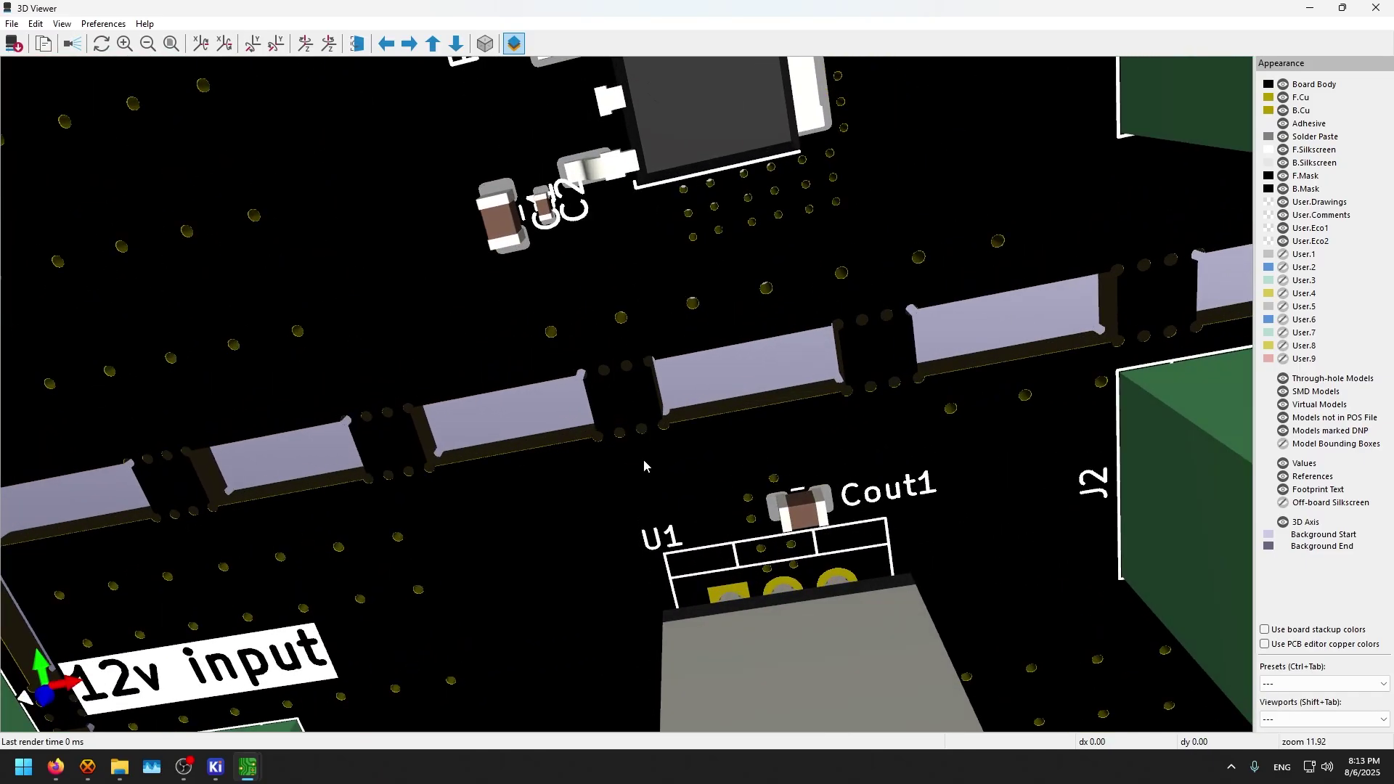
scroll(661, 411, down, 10)
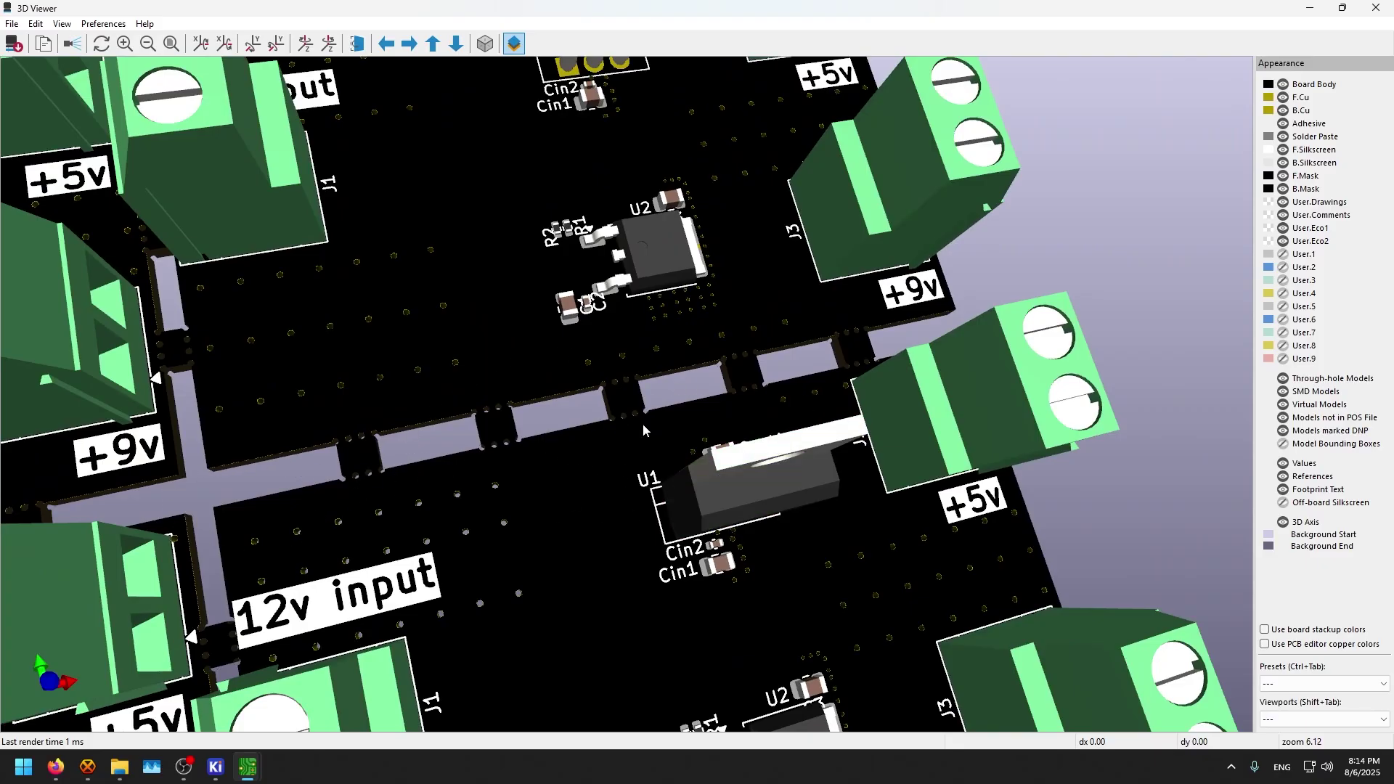
scroll(644, 430, up, 6)
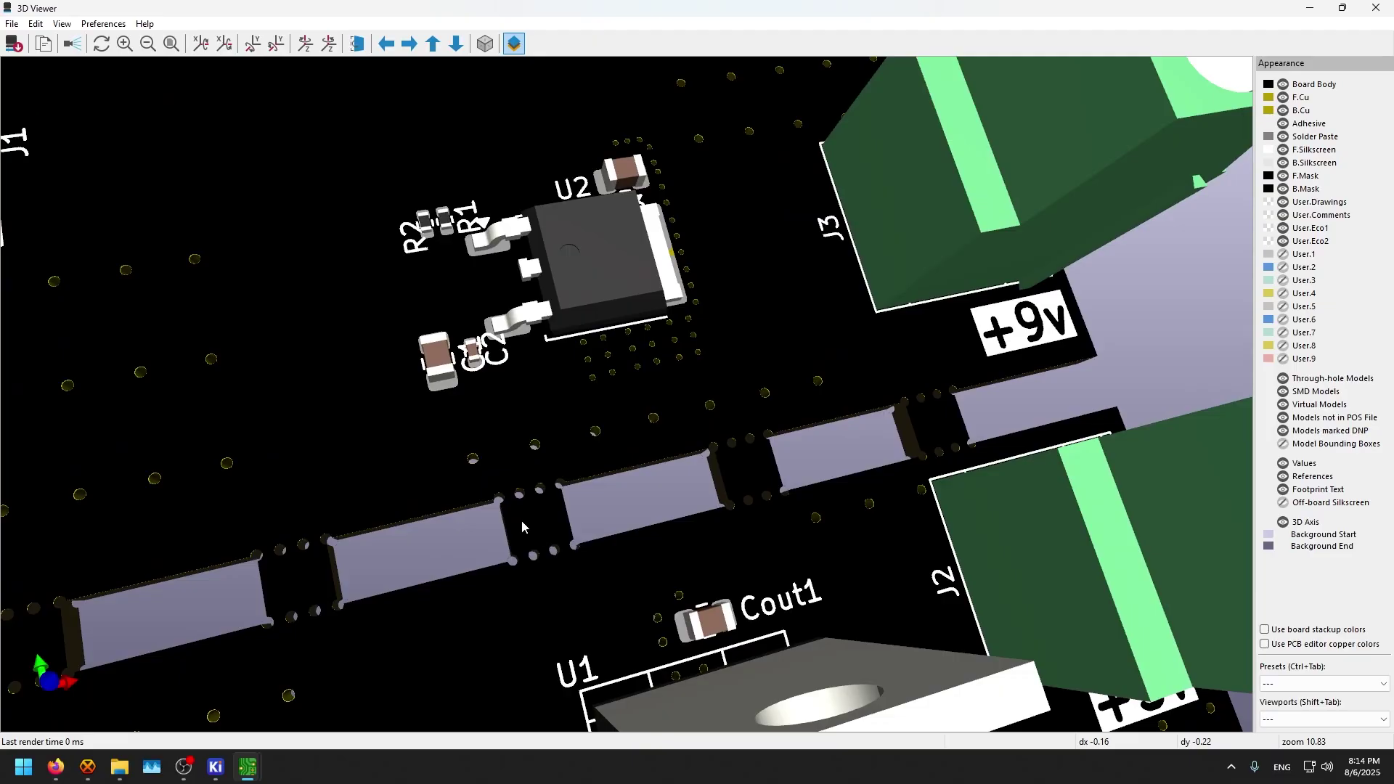
scroll(521, 521, up, 3)
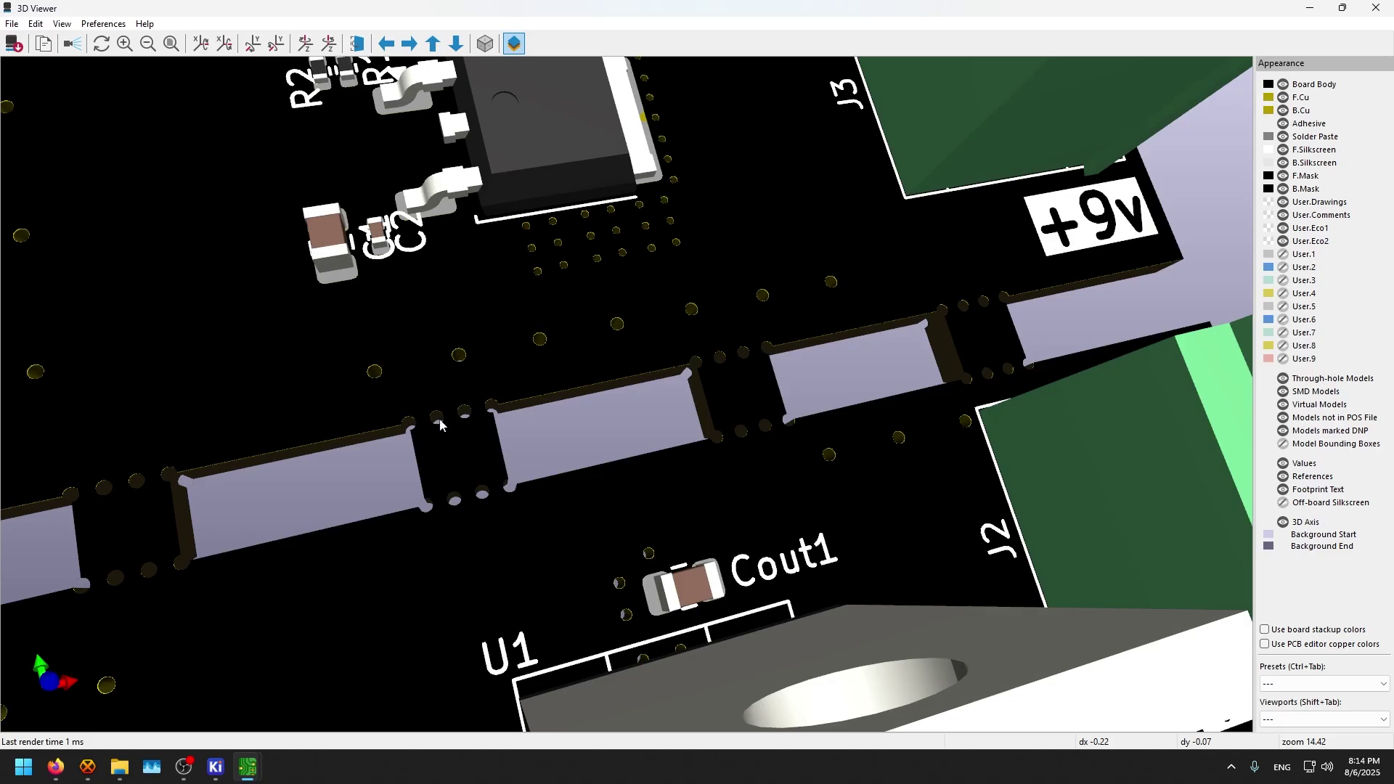
scroll(450, 420, down, 3)
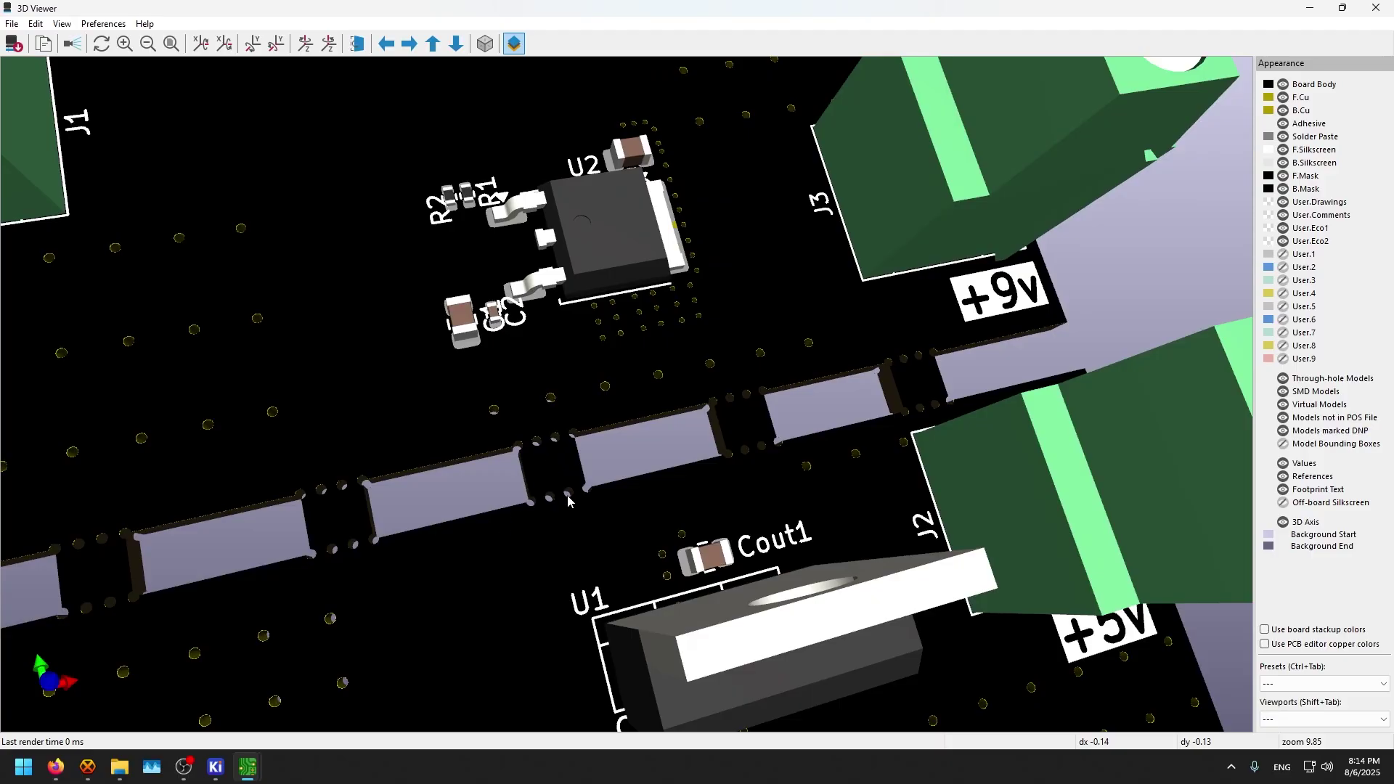
scroll(513, 489, down, 10)
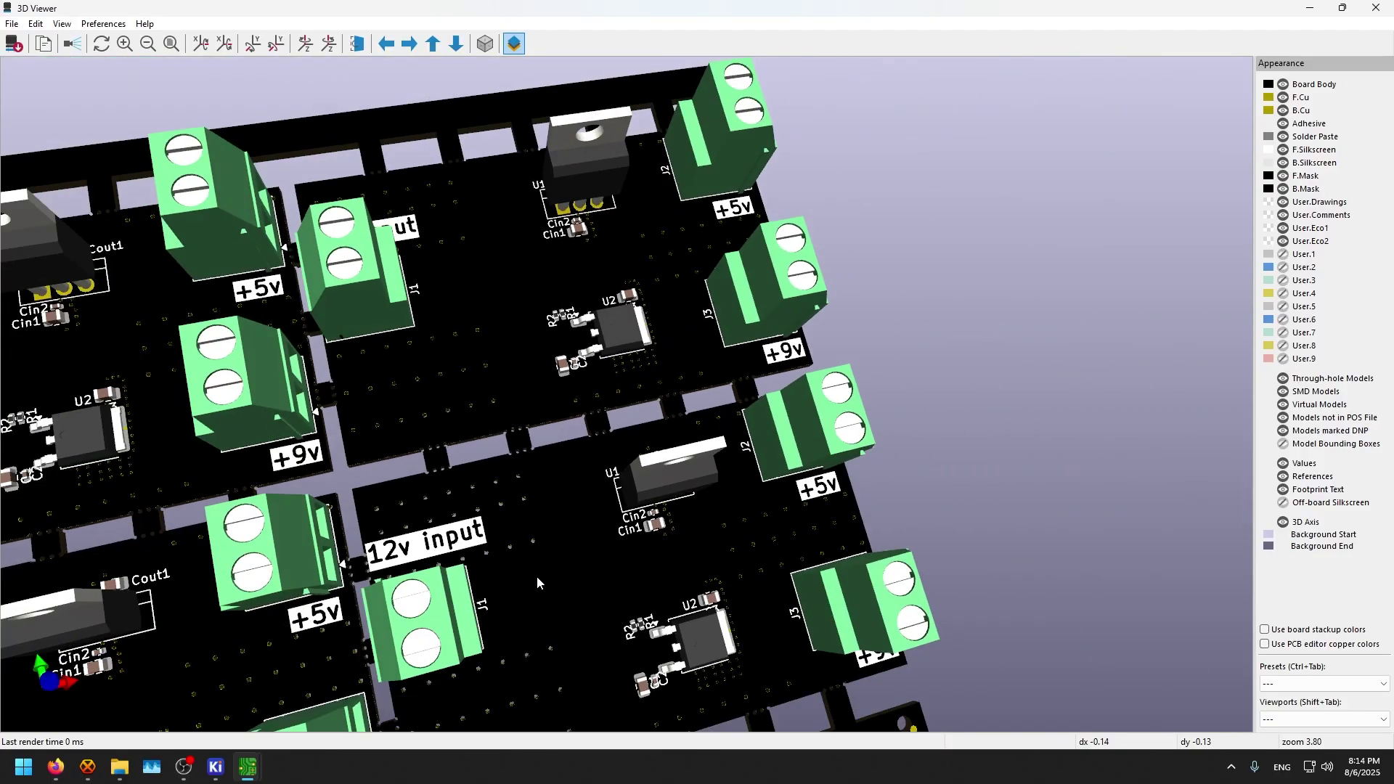
Step: Pan along the row of mousebite gaps and turn the whole panel to a steep diagonal
middle_drag(537, 576, 591, 494)
scroll(885, 250, up, 4)
middle_drag(885, 250, 1041, 503)
scroll(1040, 503, down, 5)
drag(1040, 503, 676, 392)
middle_drag(691, 303, 544, 373)
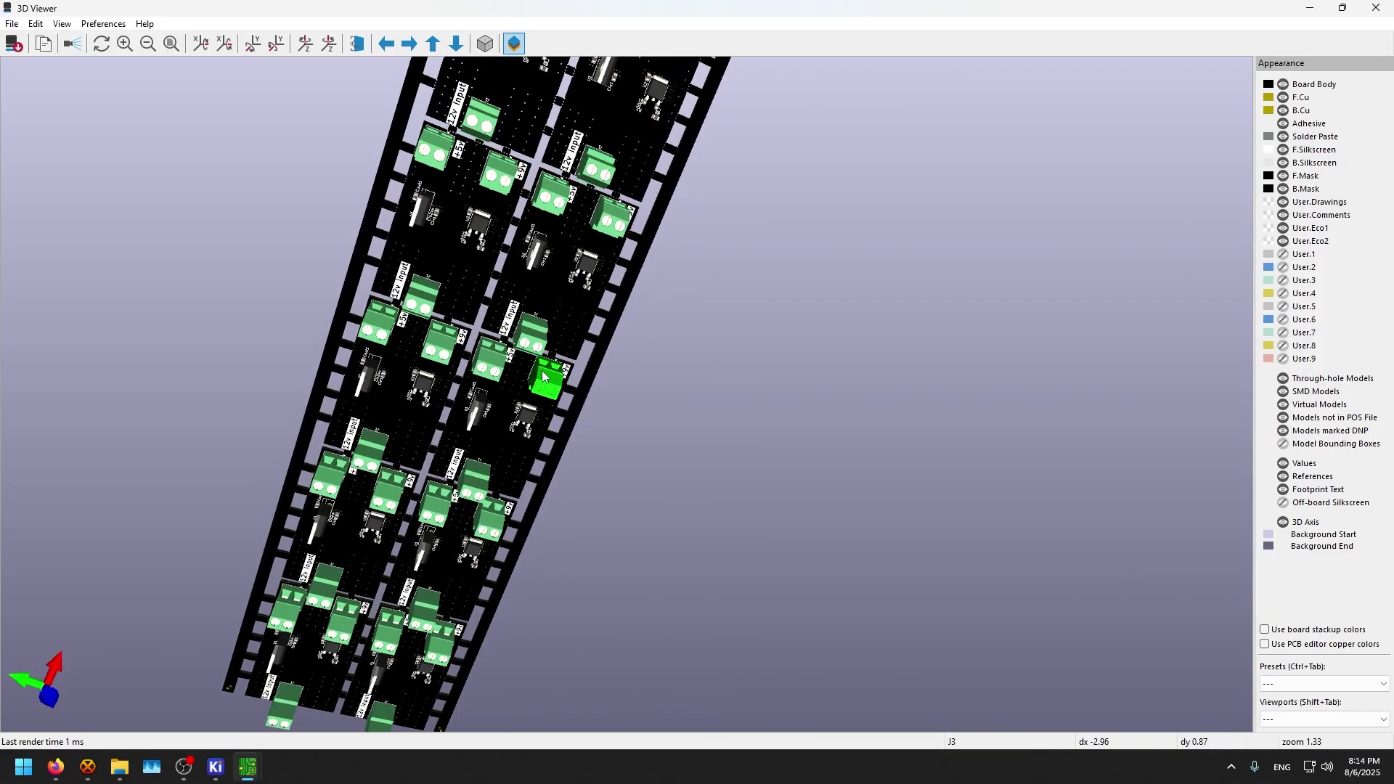
scroll(545, 374, up, 1)
Step: Close the 3D Viewer and save the panel as untitled.kicad_pcb in the test_project folder
click(1376, 8)
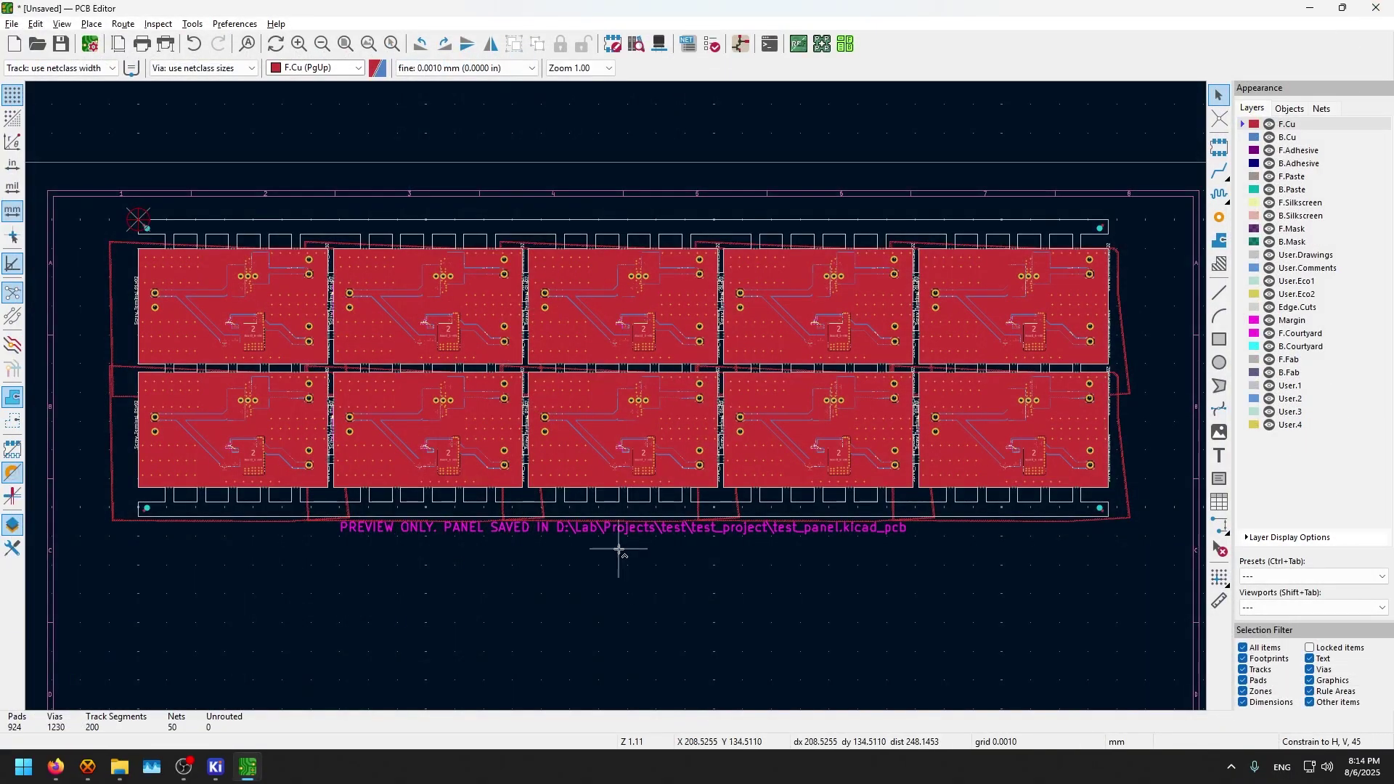
key(ctrl+s)
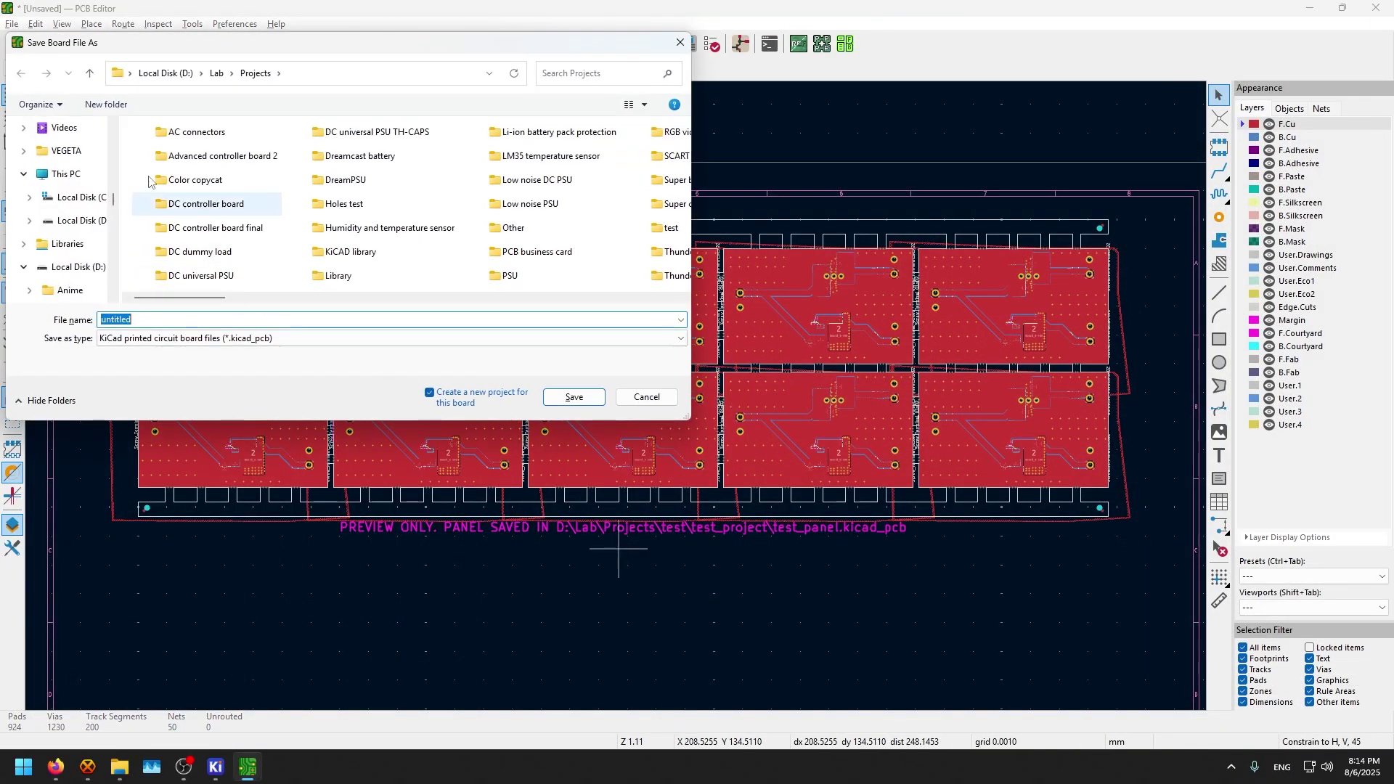
scroll(223, 142, down, 2)
double_click(342, 227)
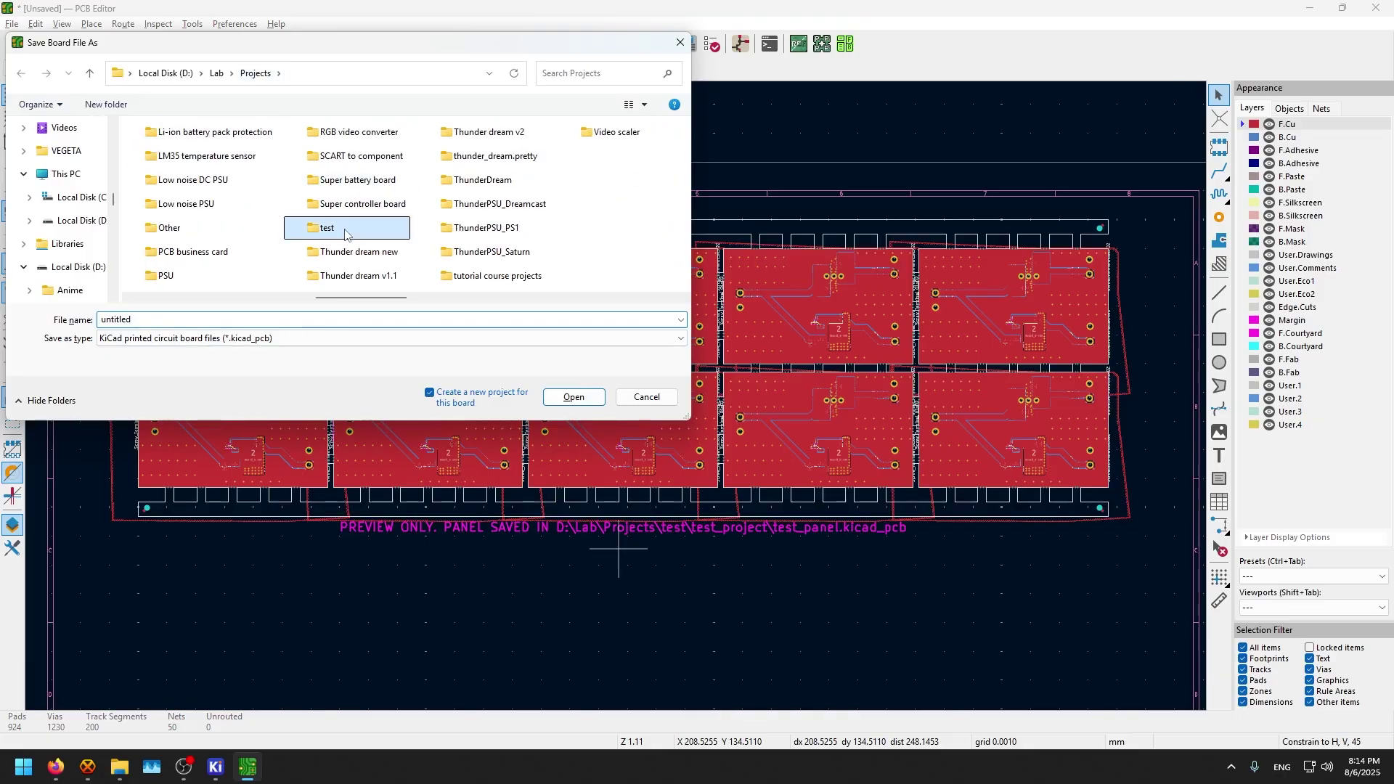
double_click(181, 176)
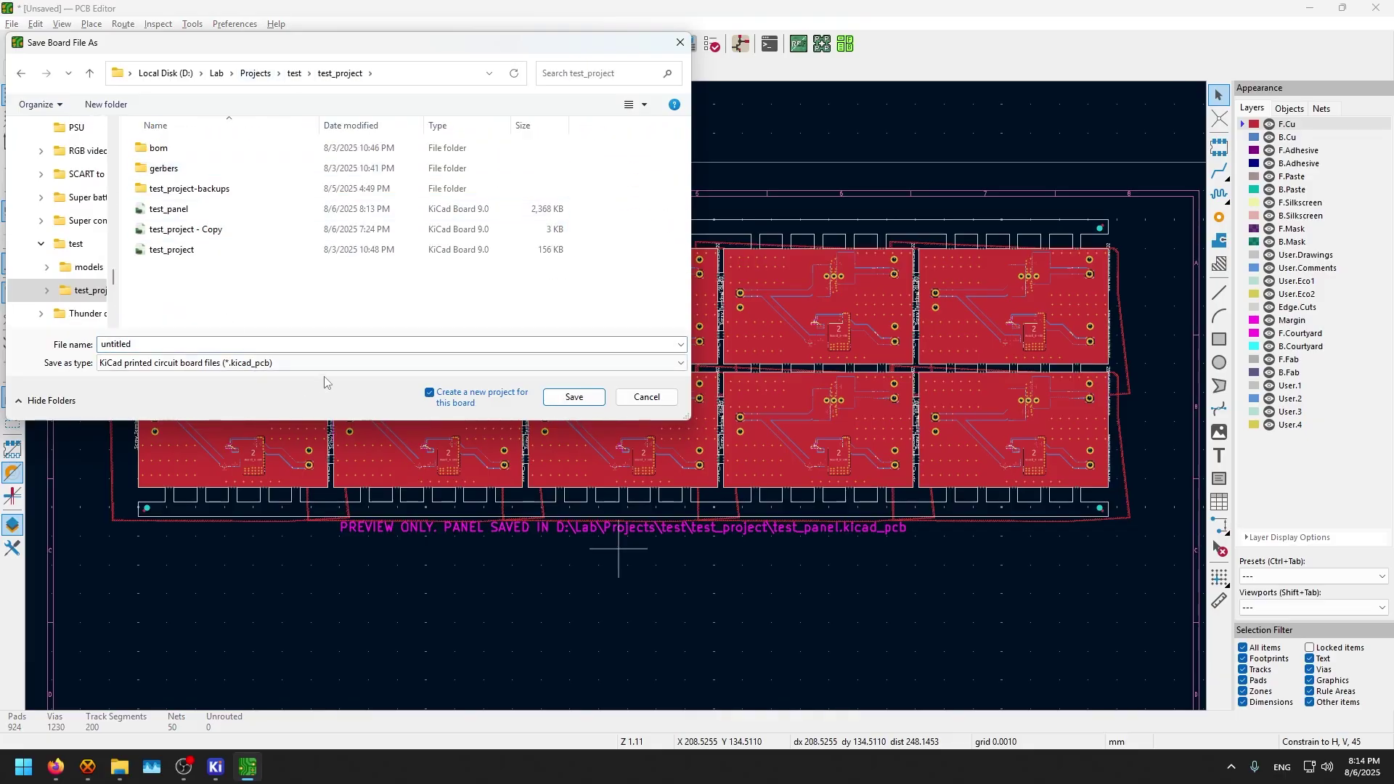
click(574, 397)
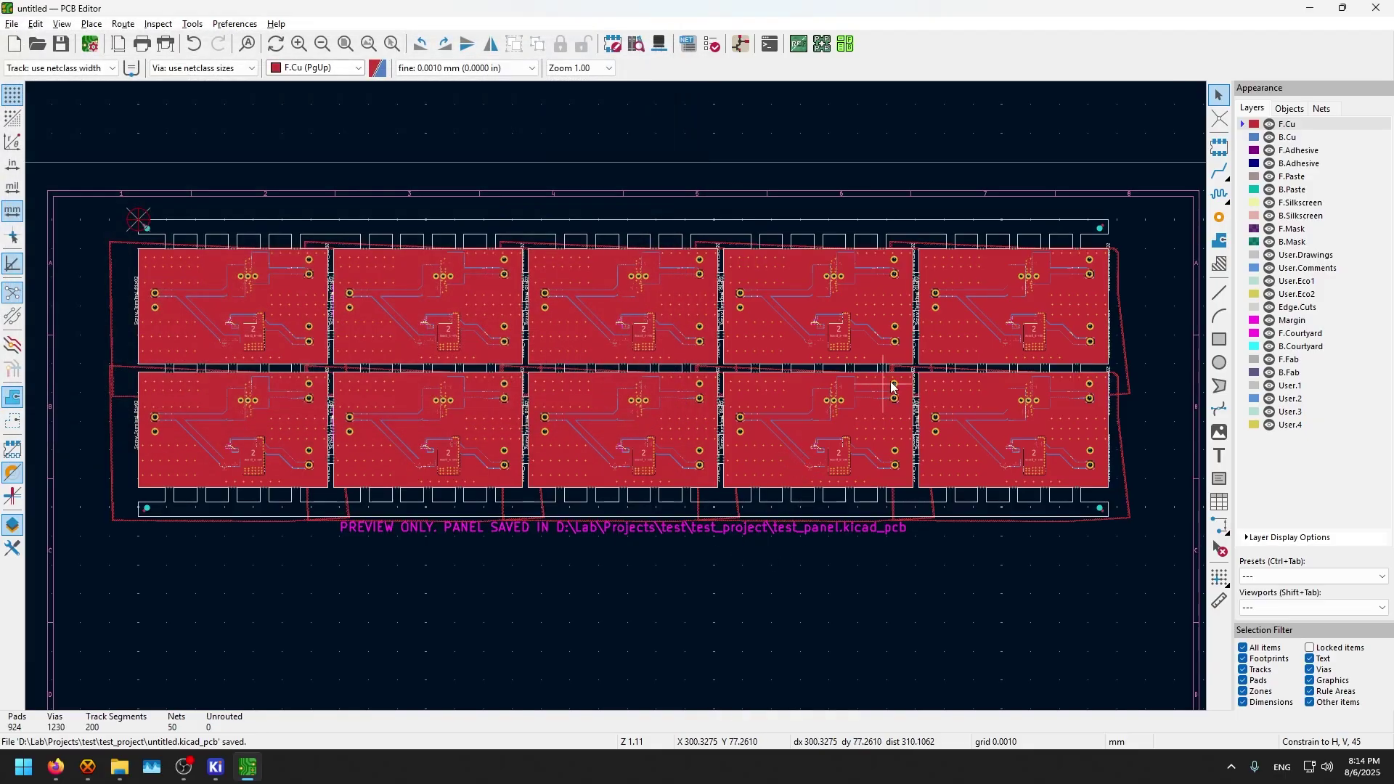
middle_drag(894, 386, 941, 610)
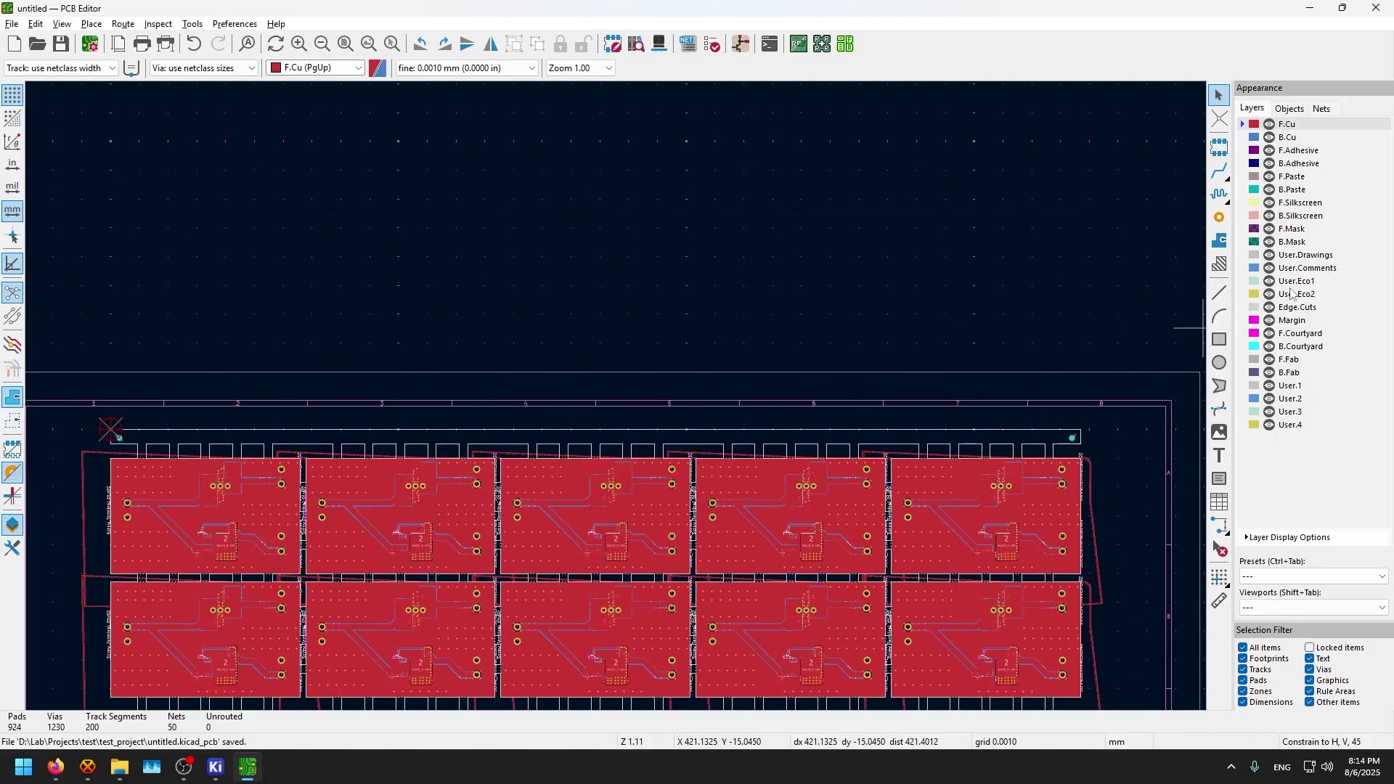
Step: Make F.Silkscreen the active layer and save the board
click(1300, 202)
scroll(1040, 504, up, 5)
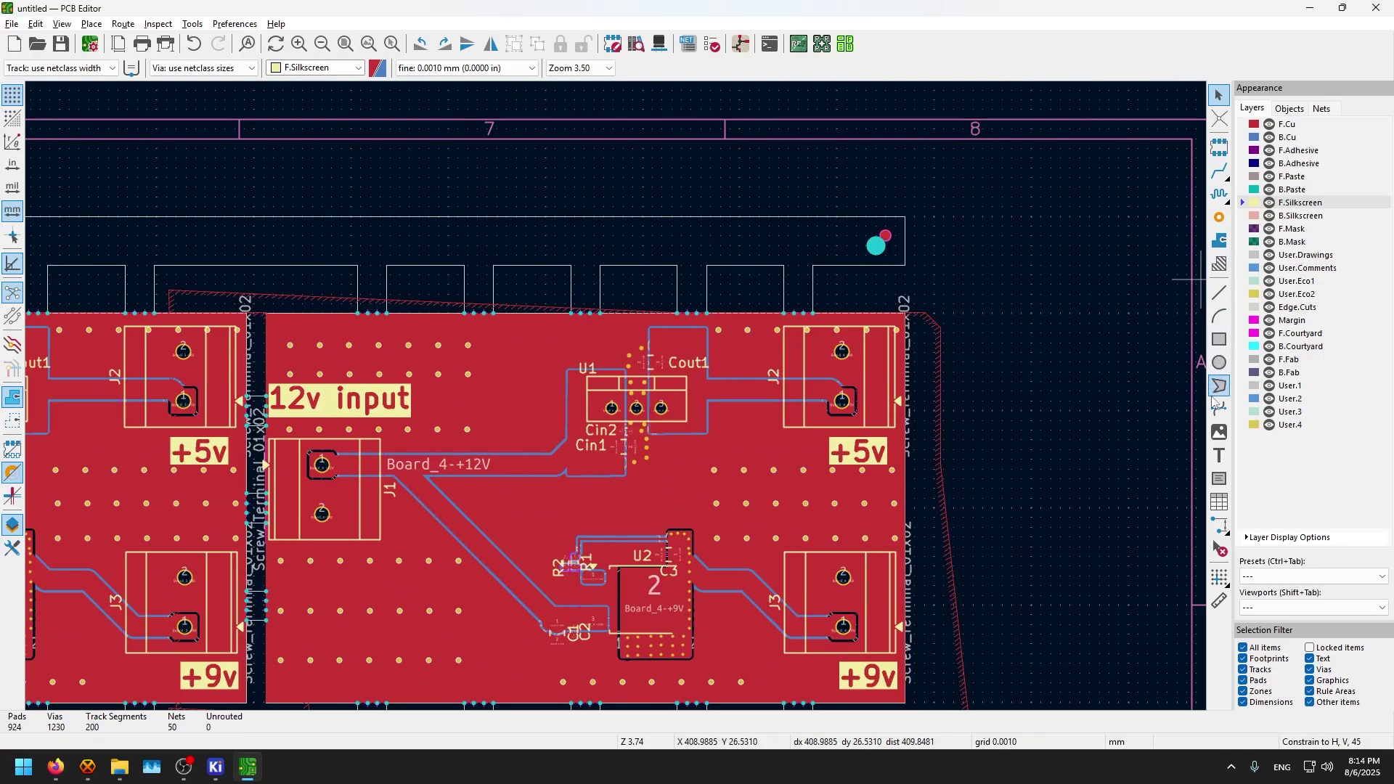
key(ctrl+s)
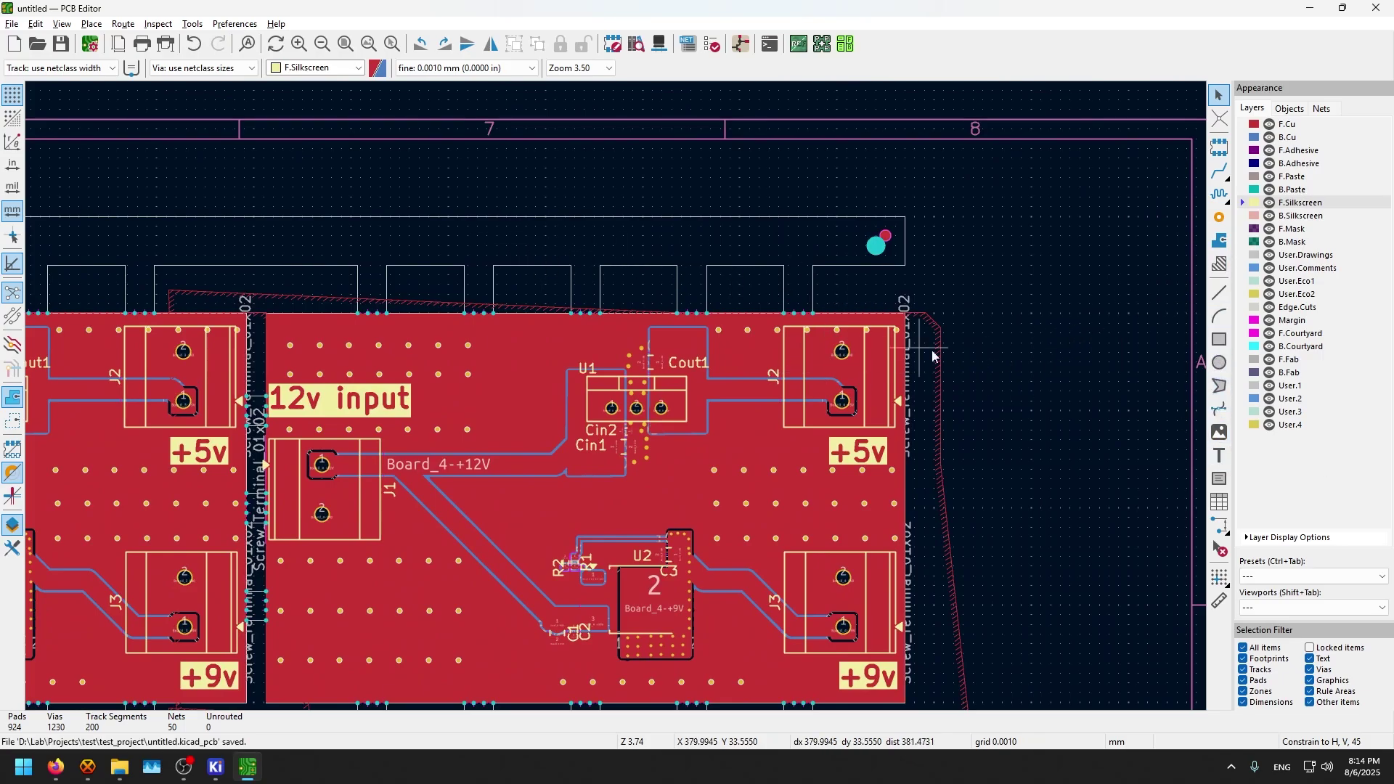
Step: Place a 'Made by' credit text with the designer's name on the panel's front silkscreen
click(1220, 455)
click(1202, 445)
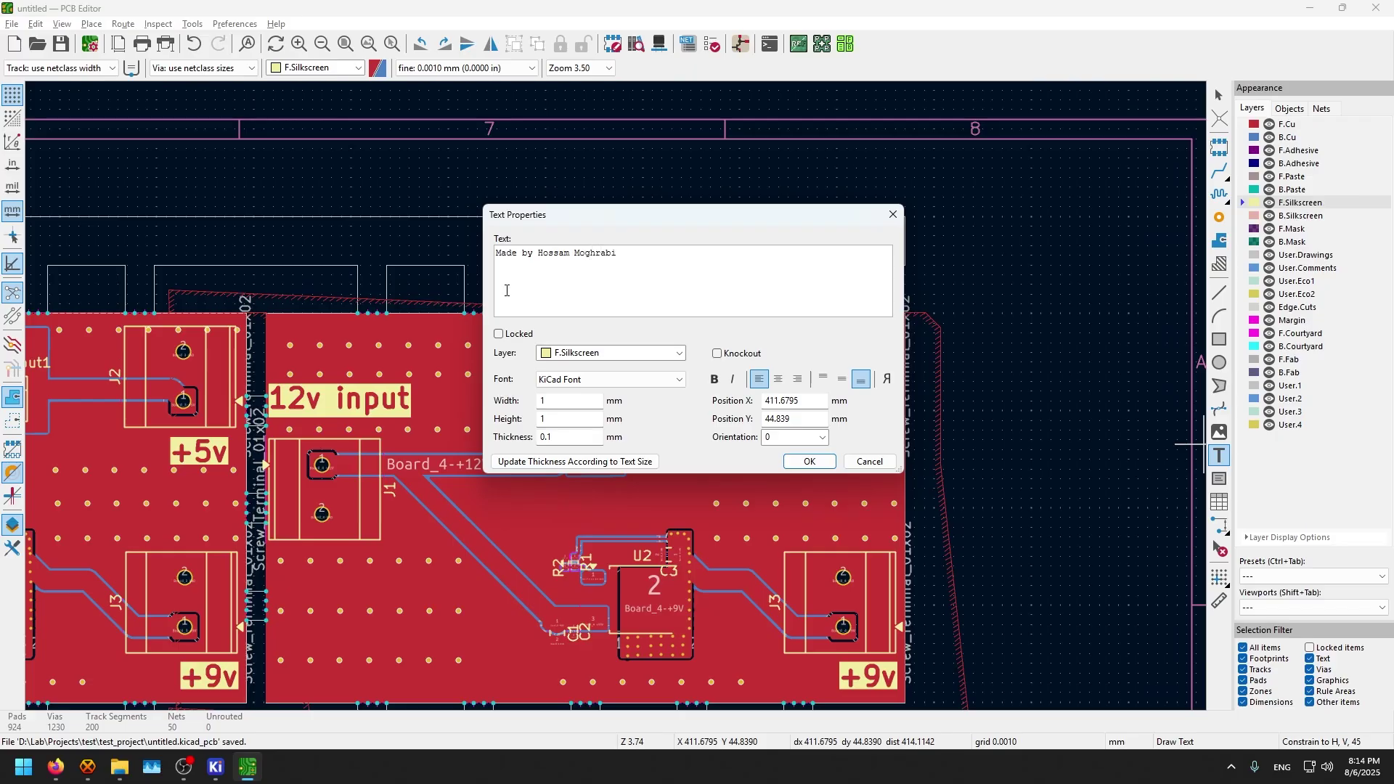
click(803, 461)
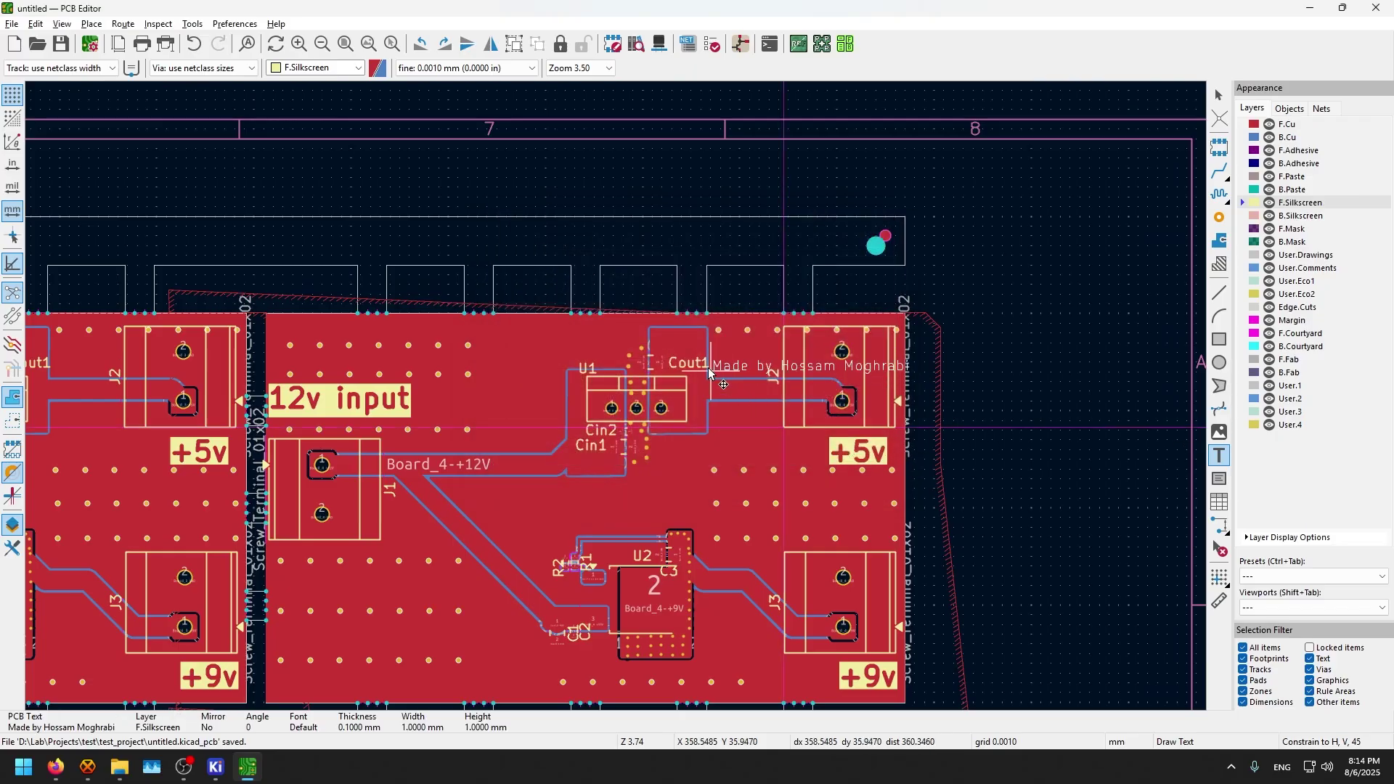
click(697, 239)
Step: Set the credit text to bold
double_click(700, 247)
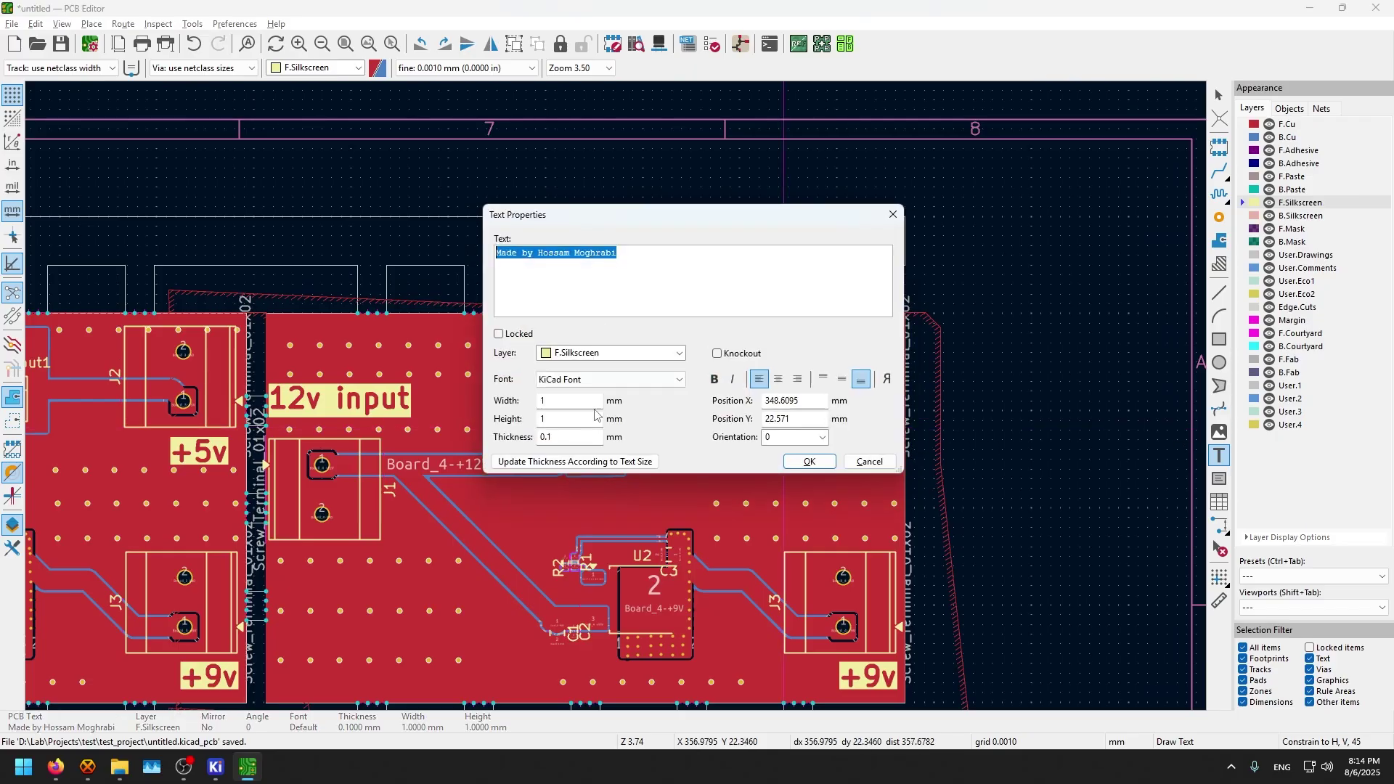
click(714, 379)
click(811, 462)
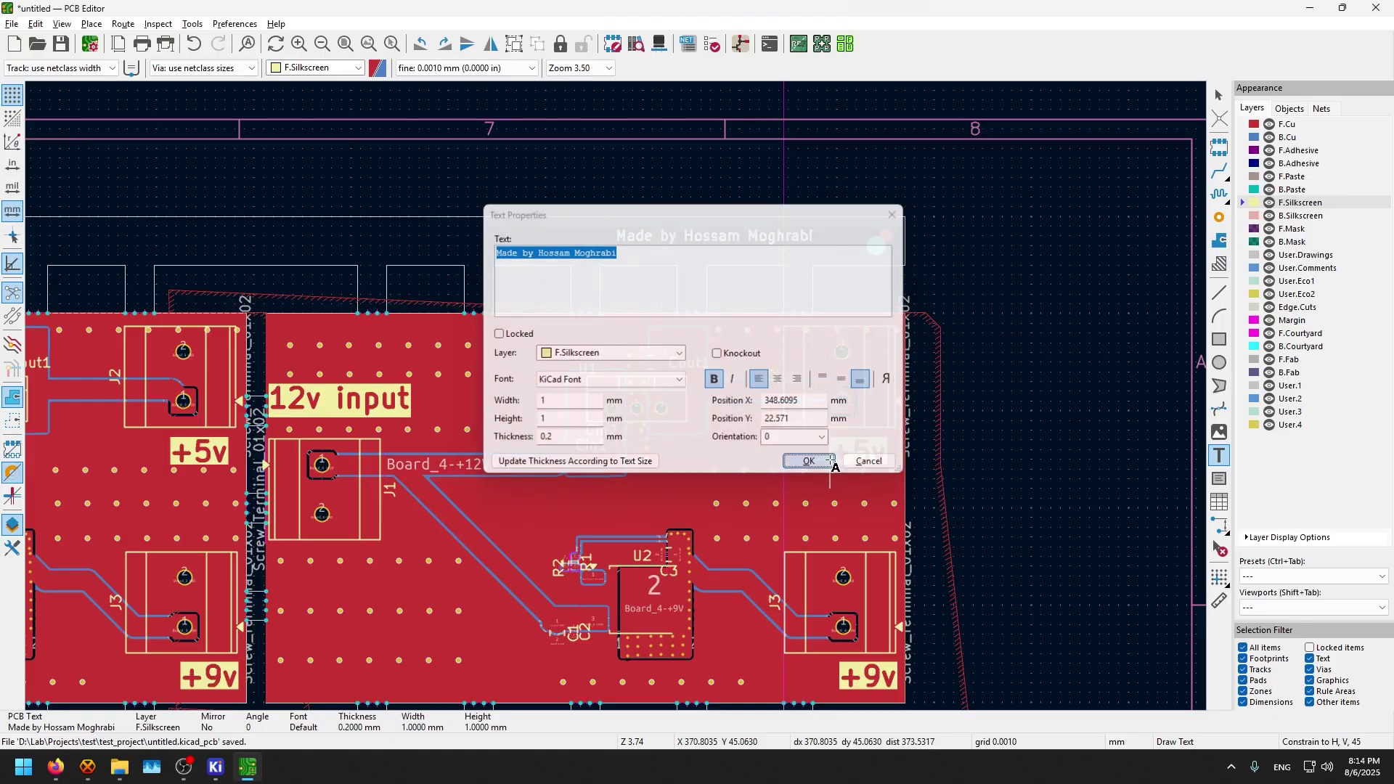
key(Escape)
Step: Pan and zoom around the panel layout, bringing Board_3 to the centre of the view
scroll(601, 444, down, 7)
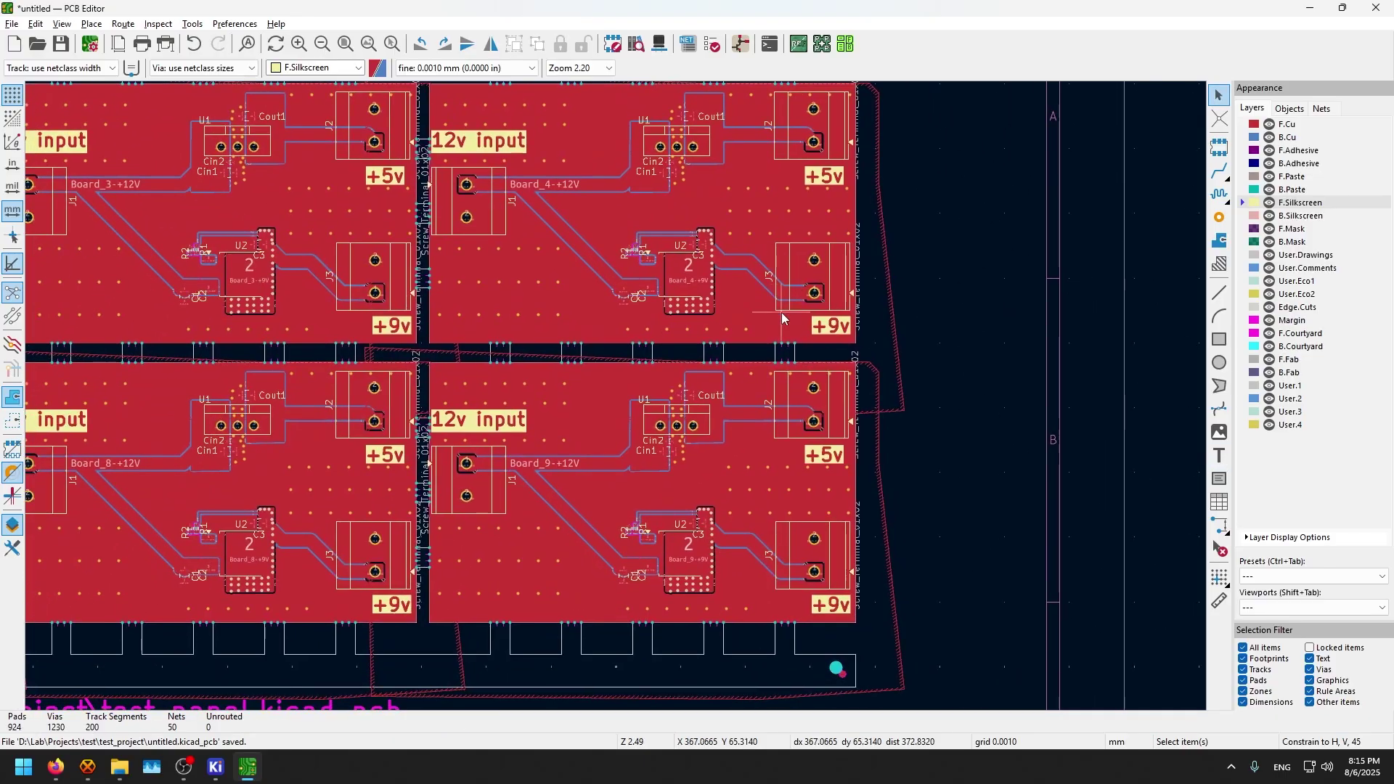
scroll(601, 444, up, 7)
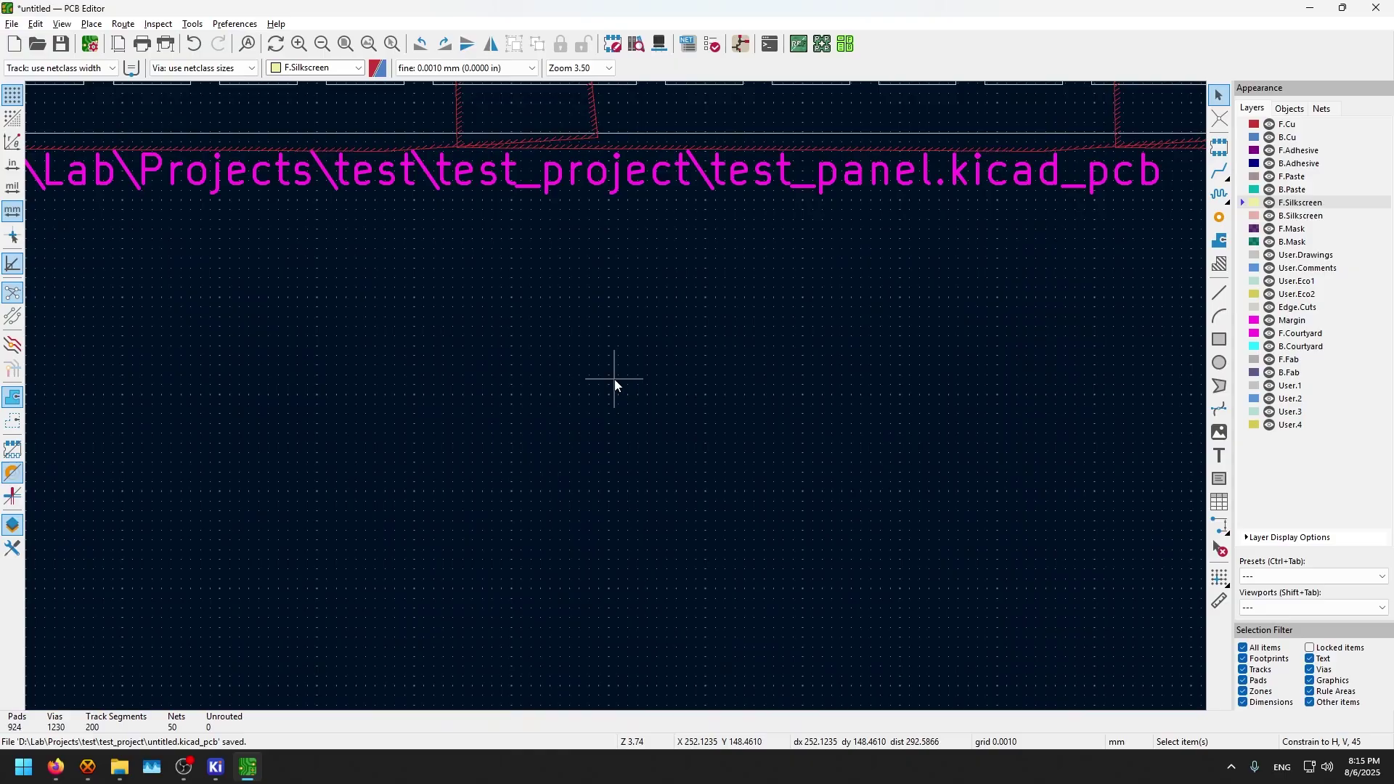
scroll(610, 372, right, 3)
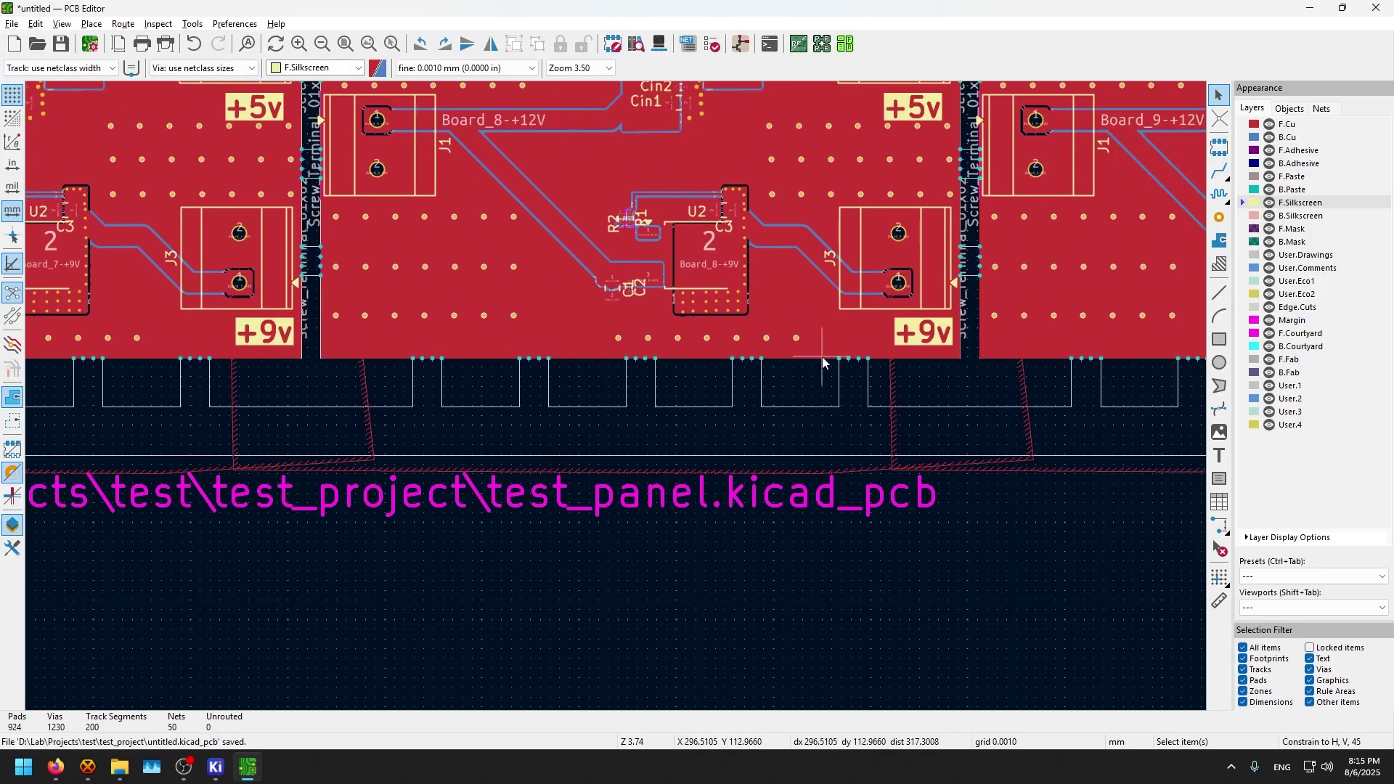
scroll(442, 408, up, 5)
scroll(442, 407, left, 3)
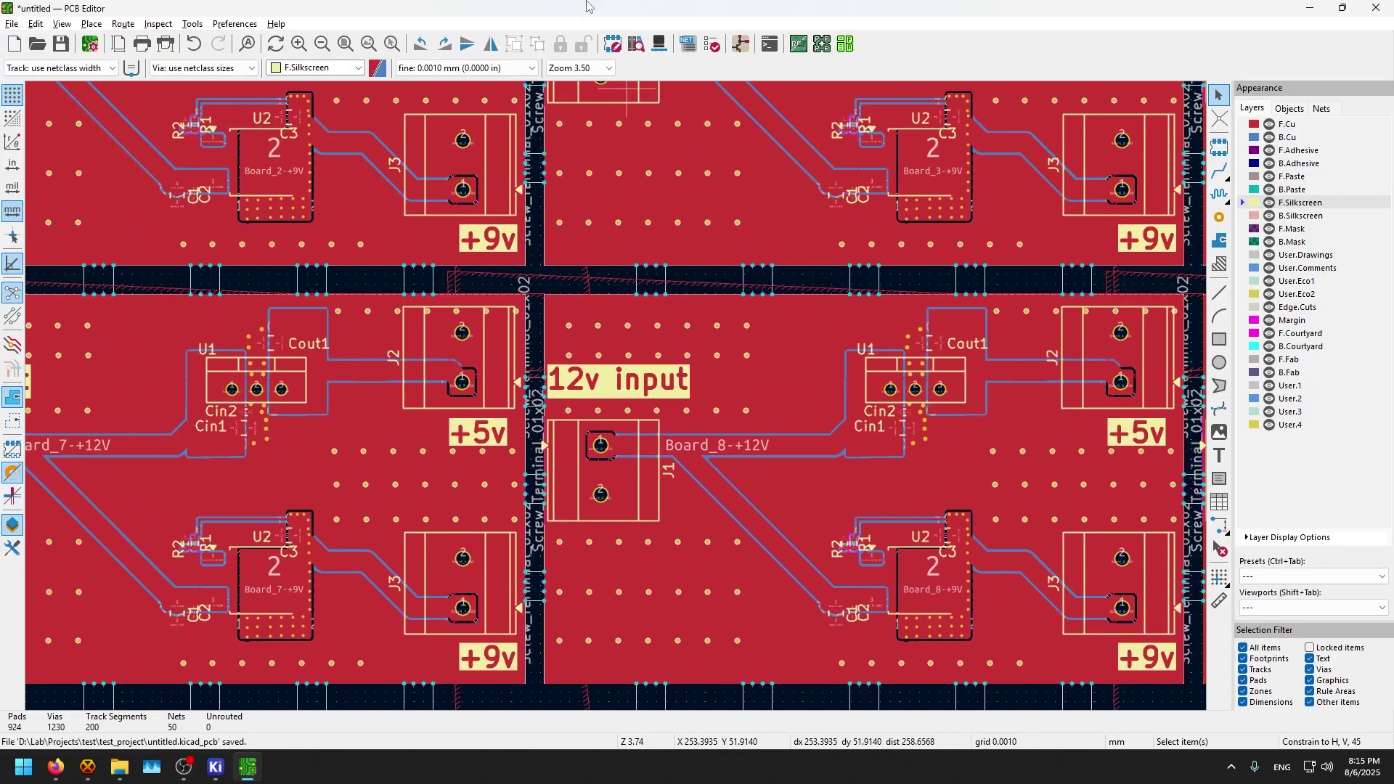
middle_drag(637, 170, 467, 371)
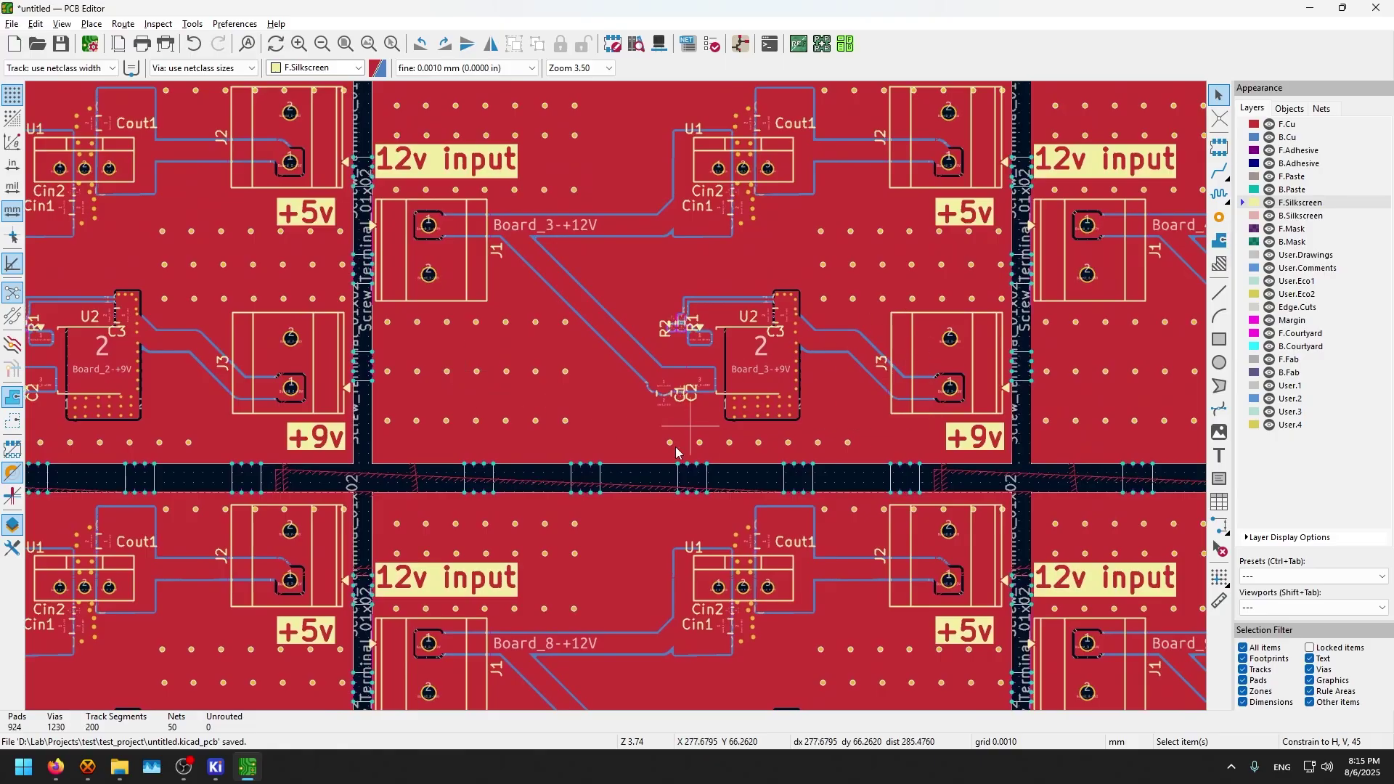
scroll(801, 171, down, 2)
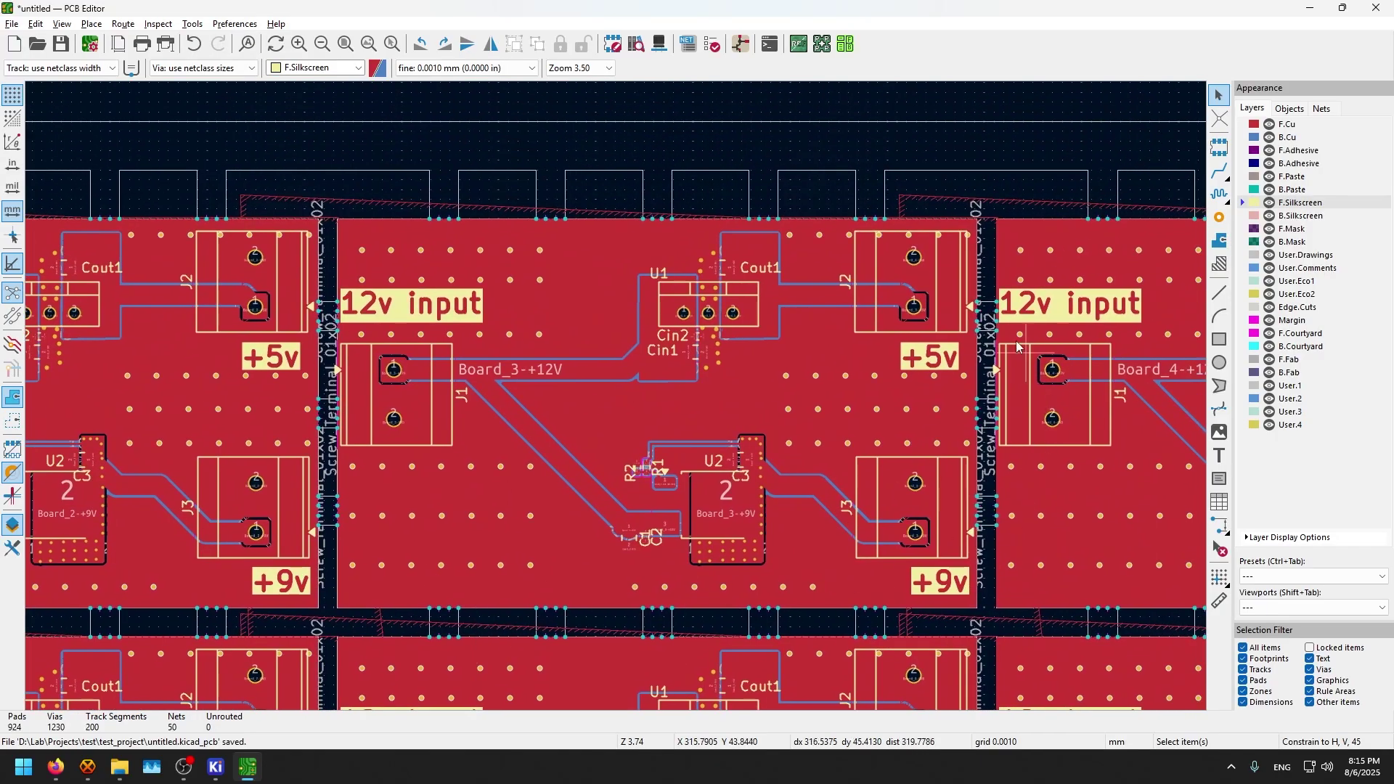
scroll(564, 490, up, 7)
scroll(564, 490, left, 8)
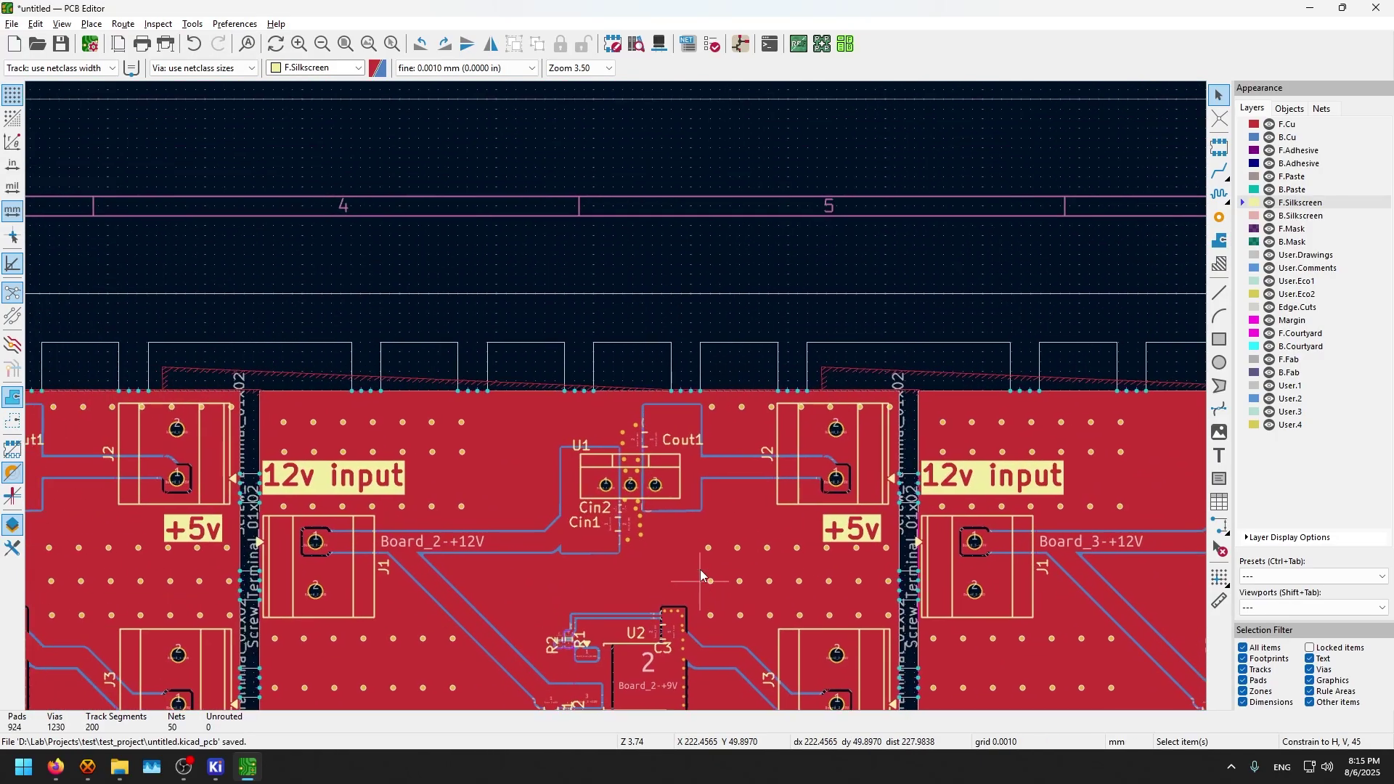
key(alt+3)
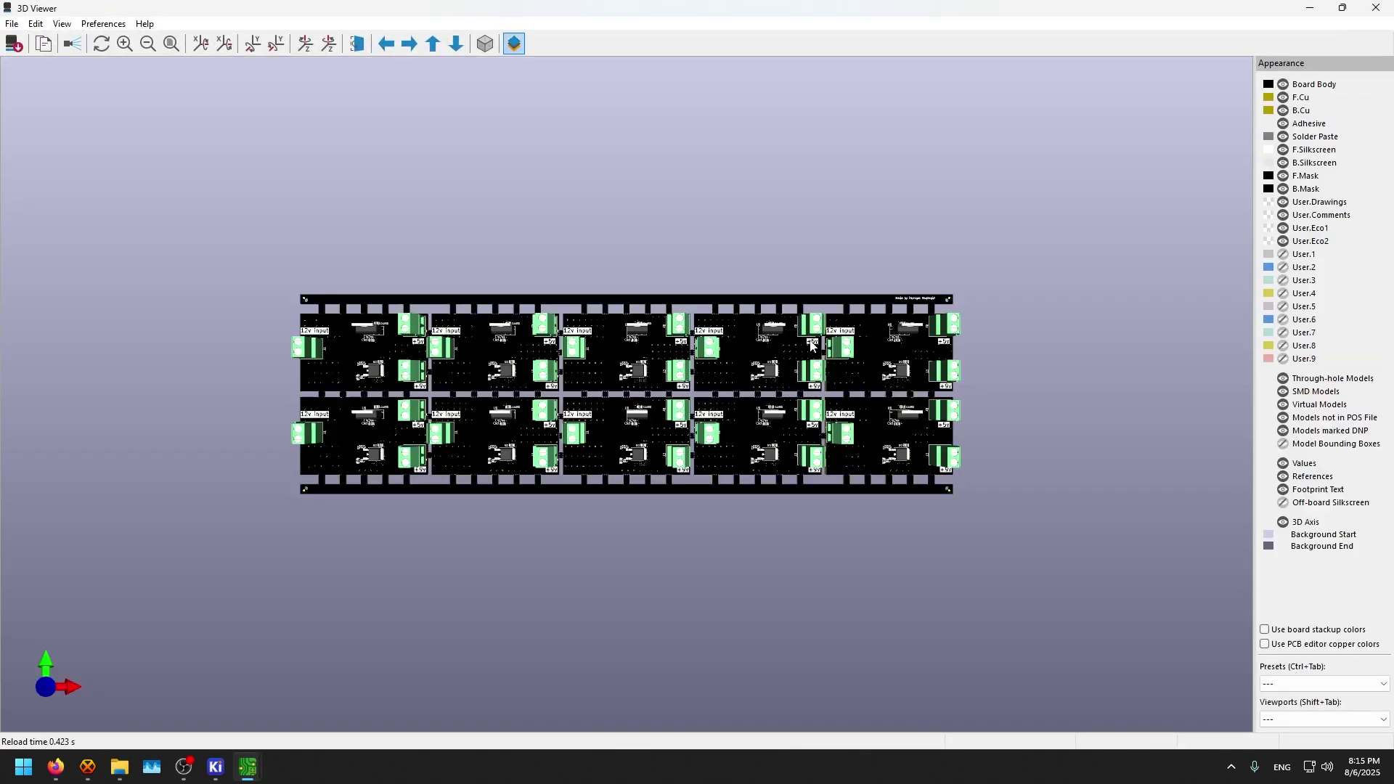
scroll(862, 302, up, 5)
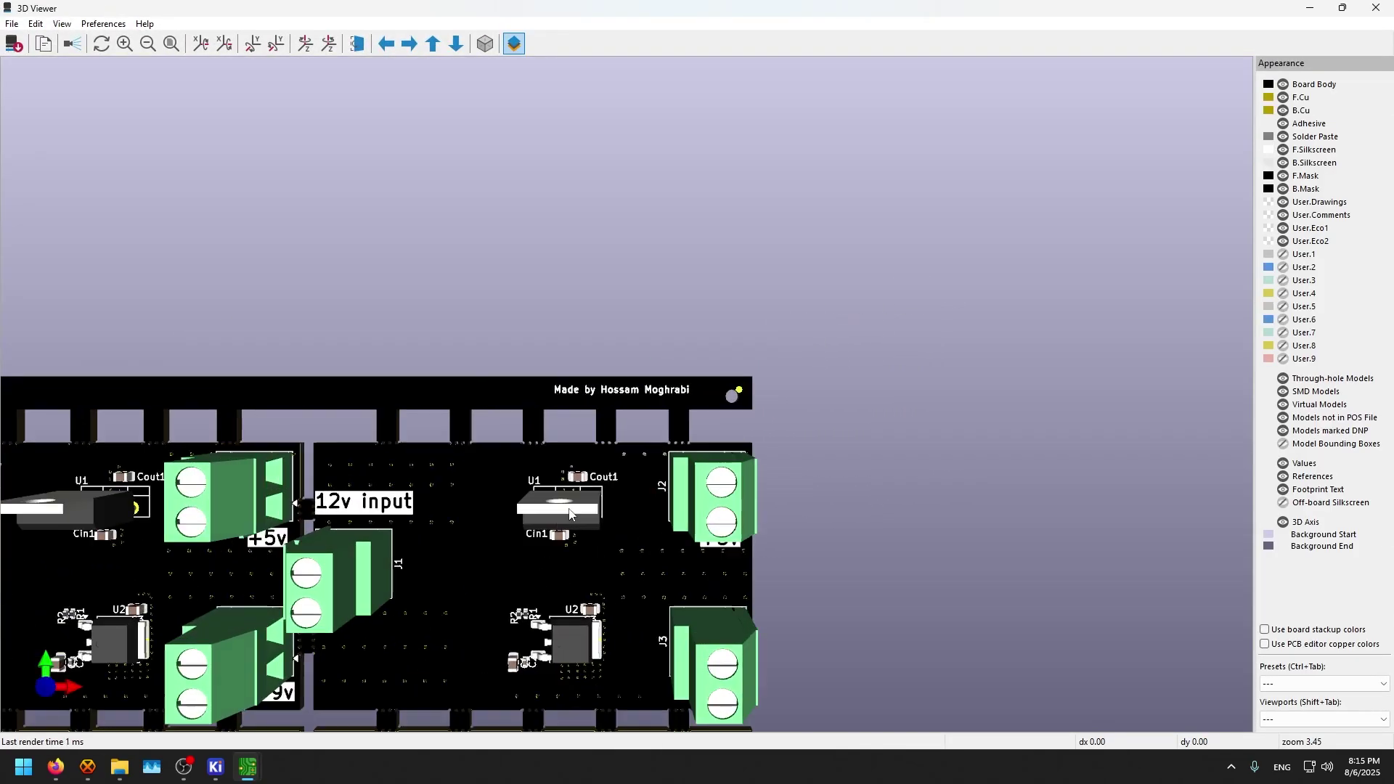
middle_drag(652, 439, 813, 264)
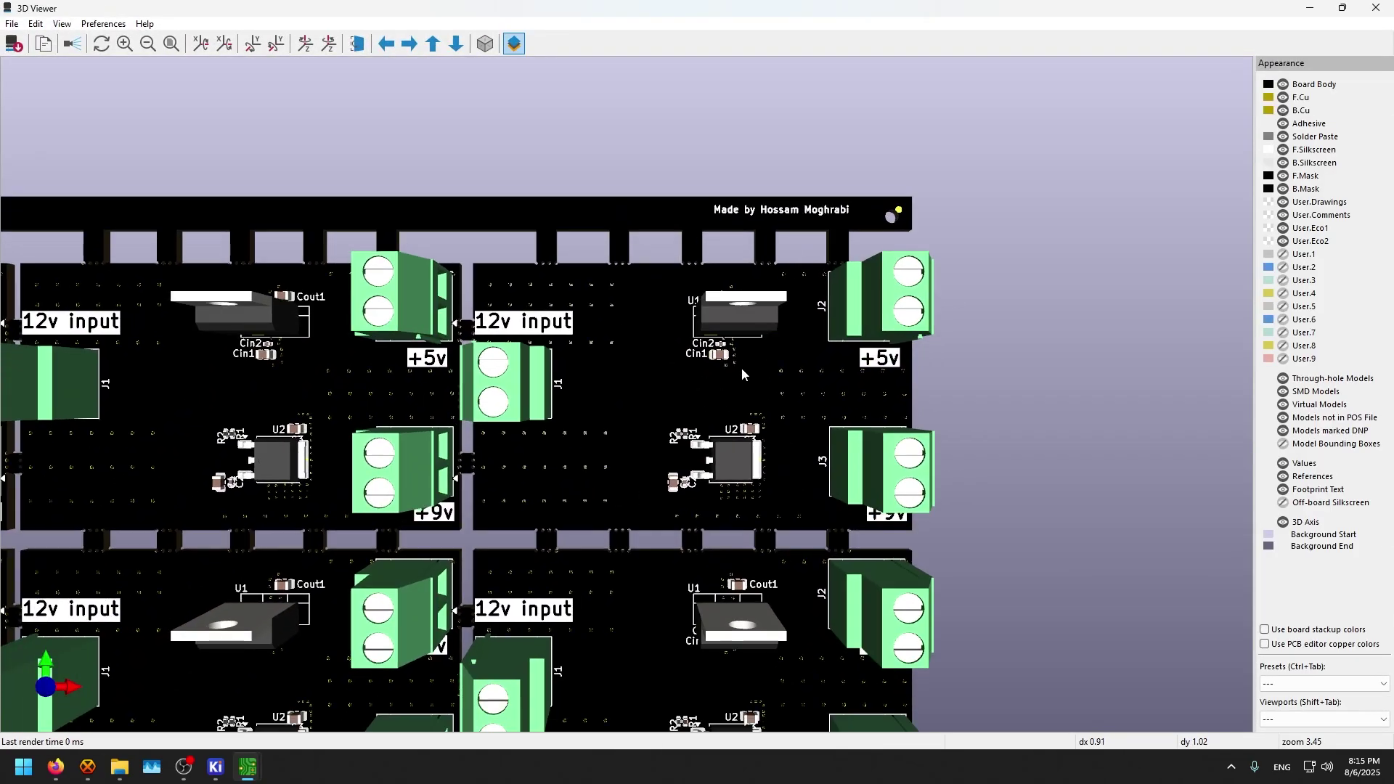
middle_drag(742, 375, 871, 508)
scroll(488, 516, down, 3)
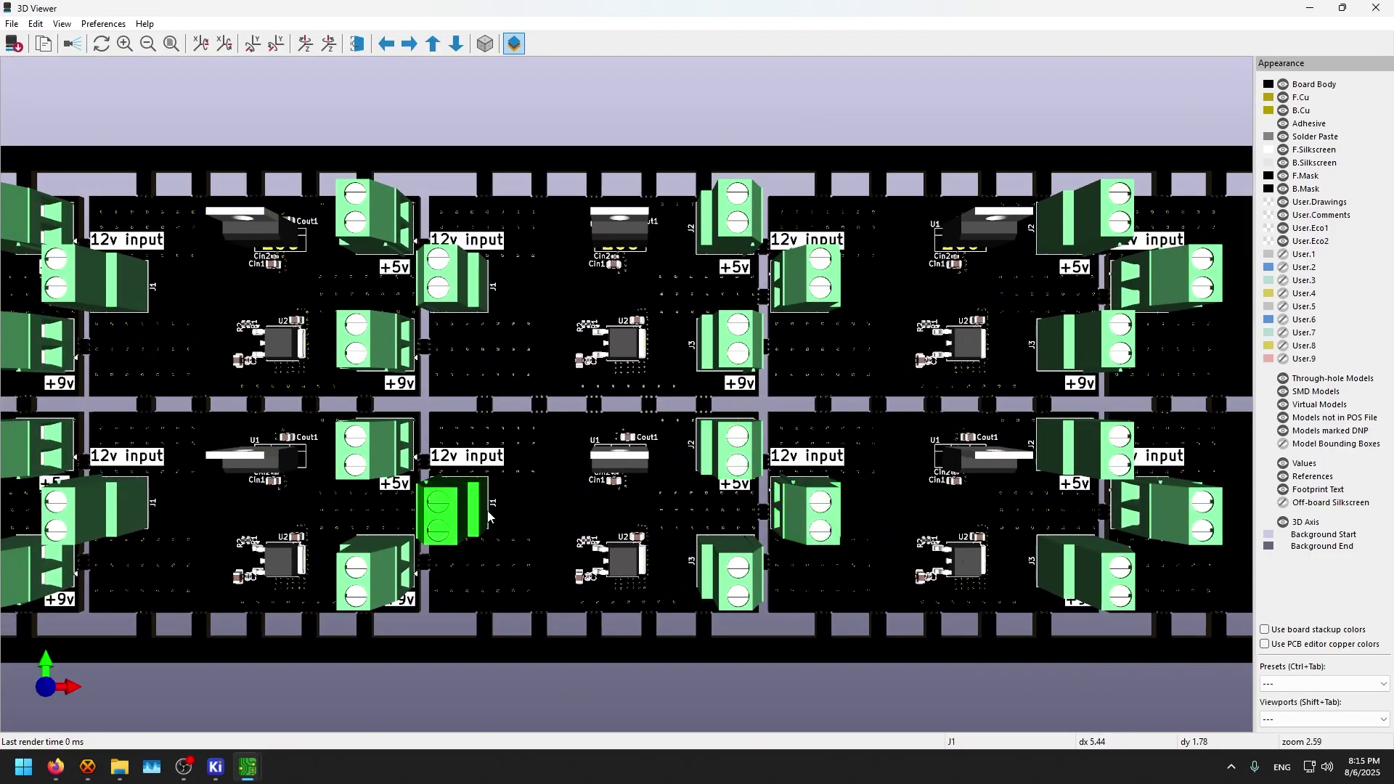
middle_drag(488, 516, 420, 512)
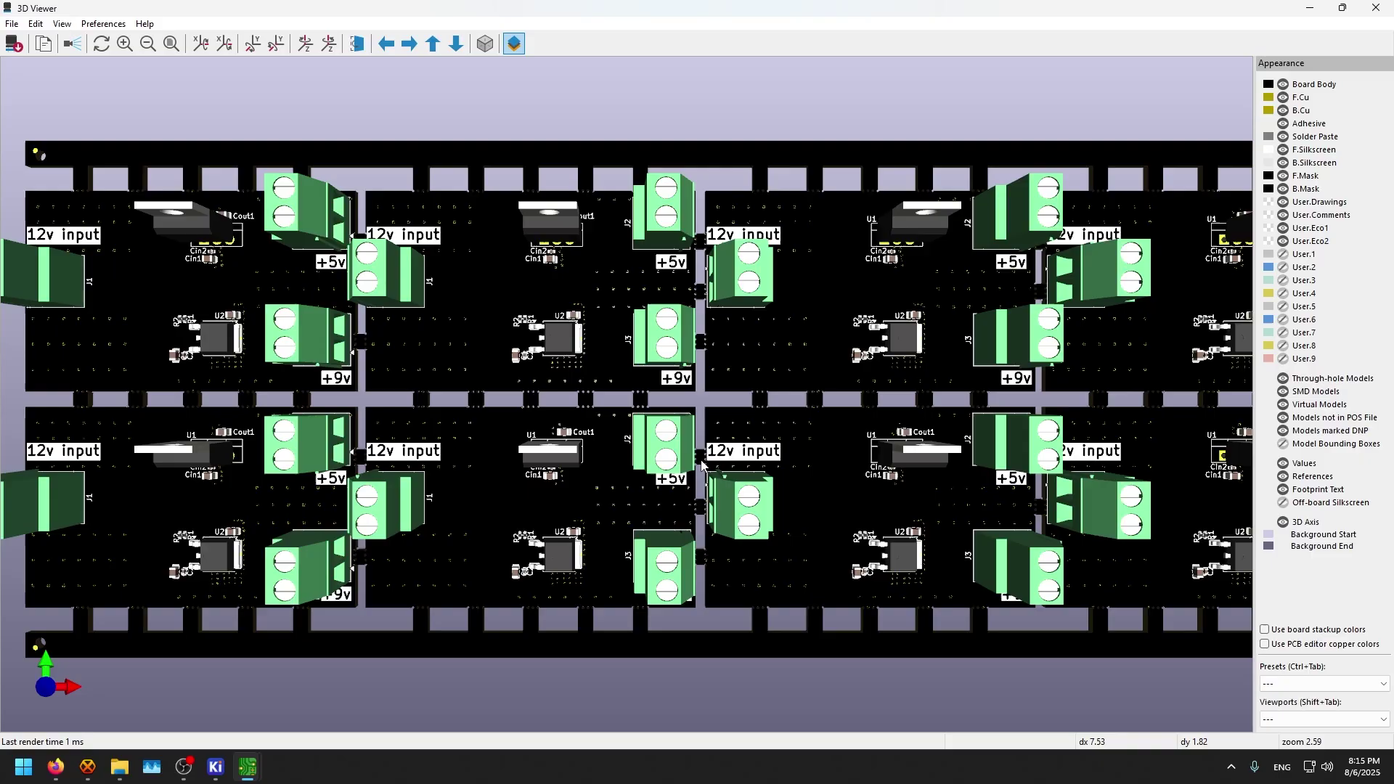
scroll(702, 464, down, 3)
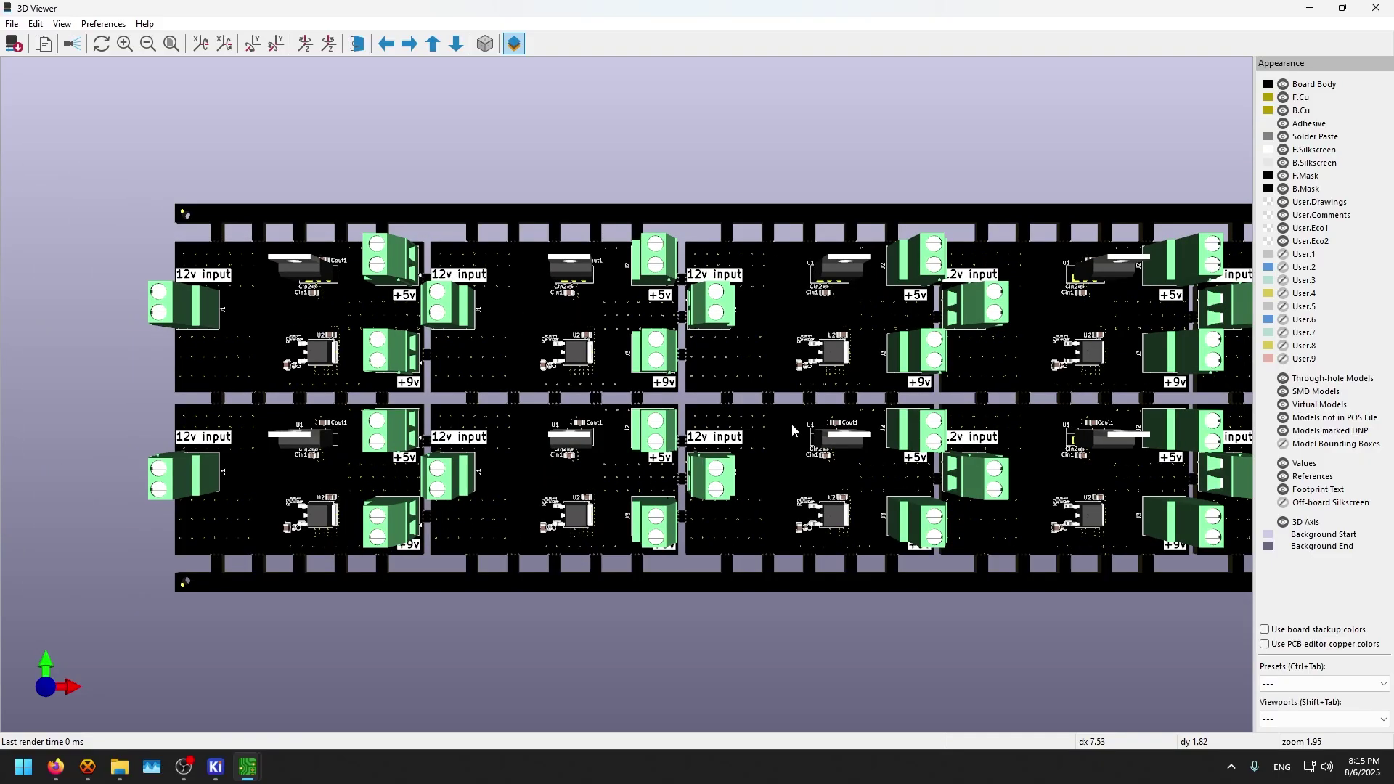
middle_drag(791, 424, 733, 334)
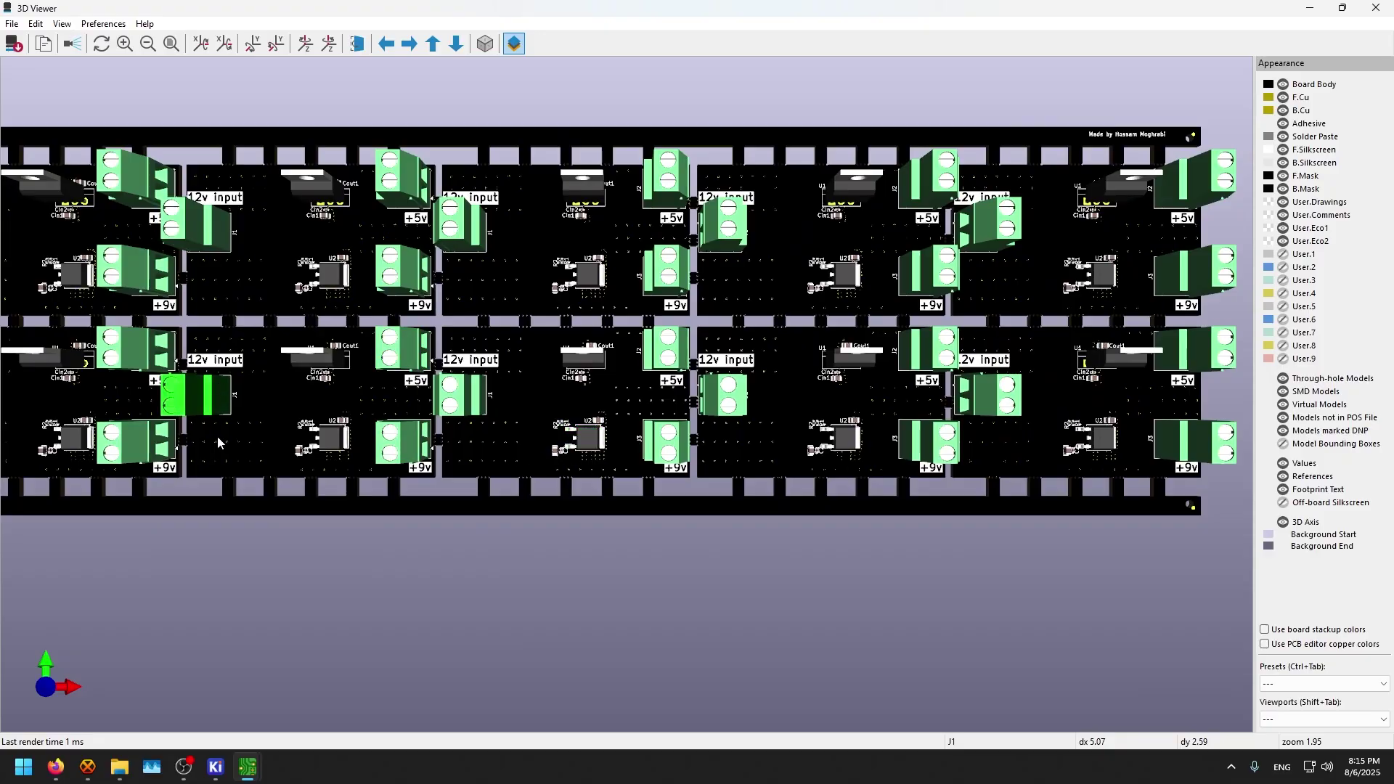
Step: Close the 3D view and open the Fields settings of the Interactive HTML BOM generator
click(1376, 8)
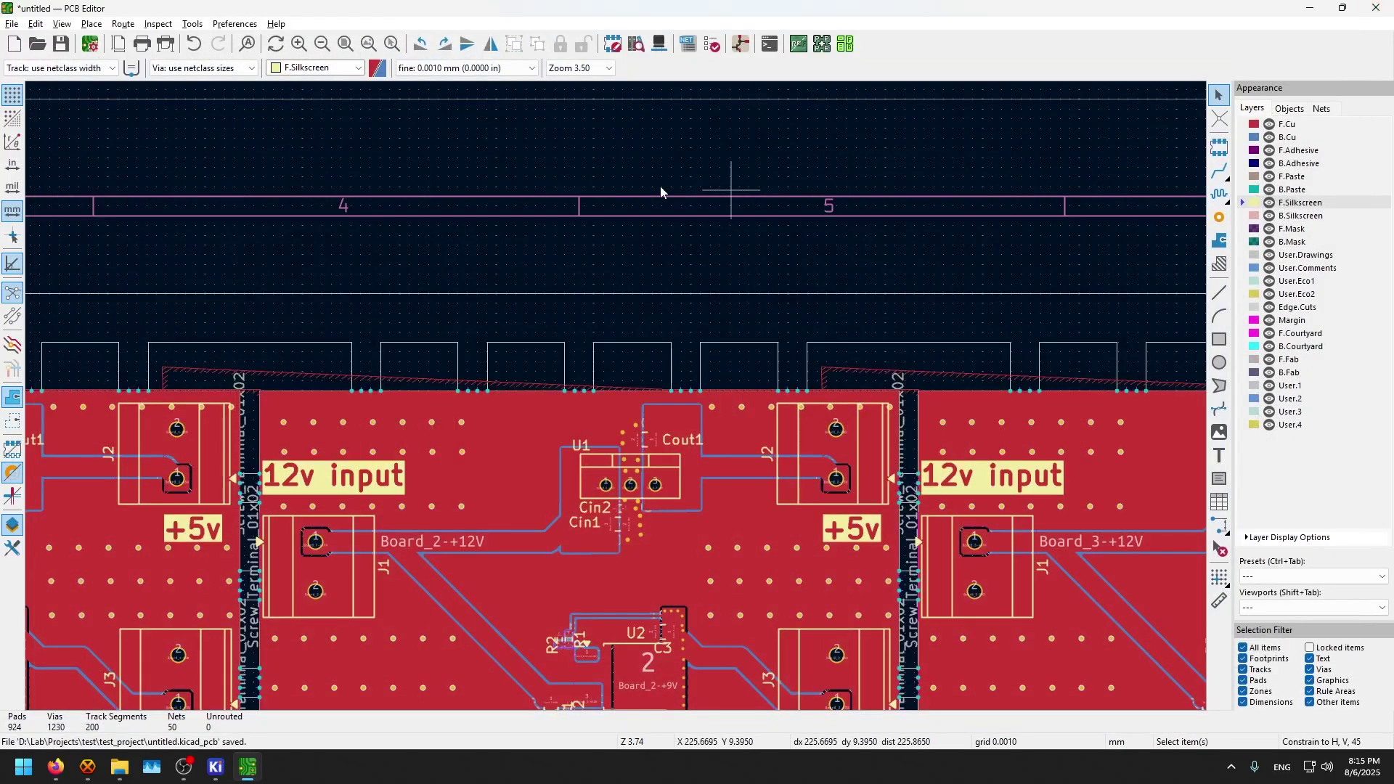
click(845, 49)
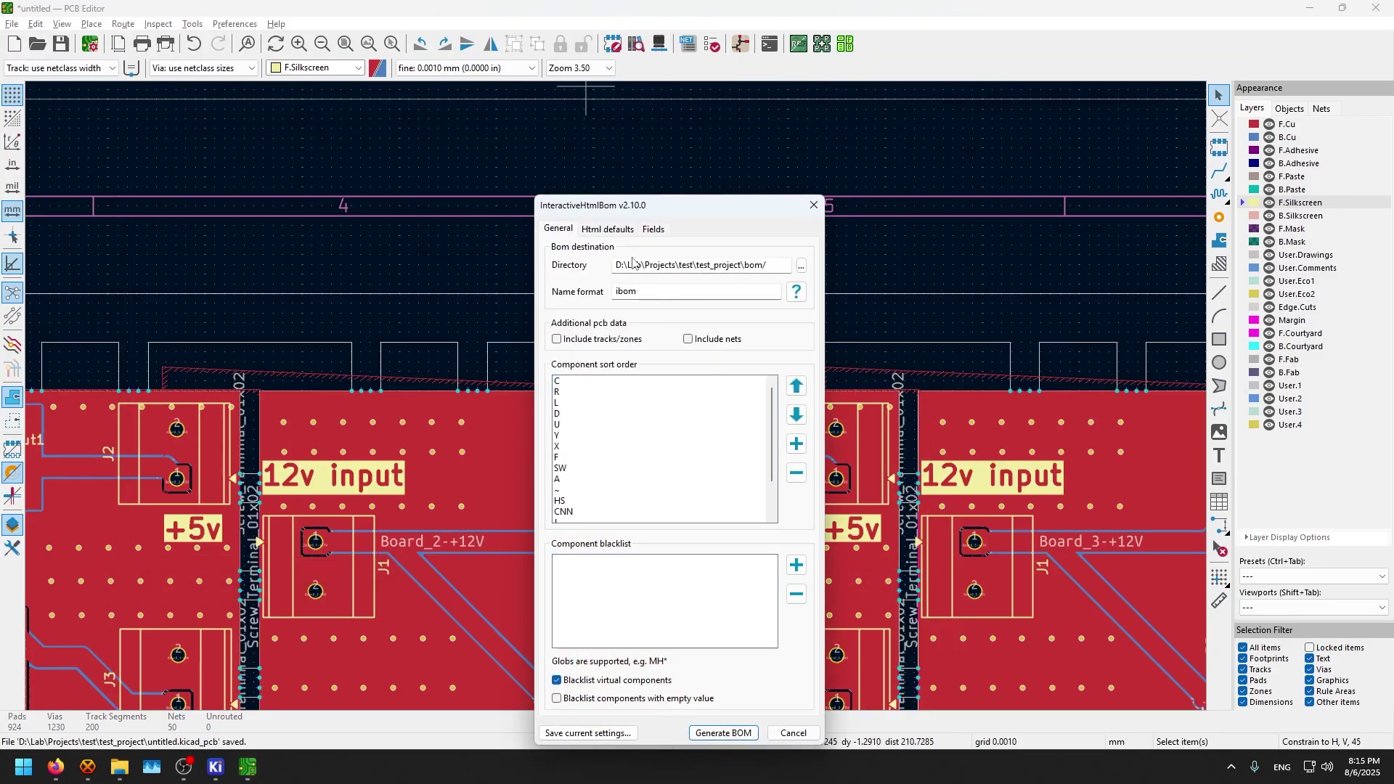
click(655, 230)
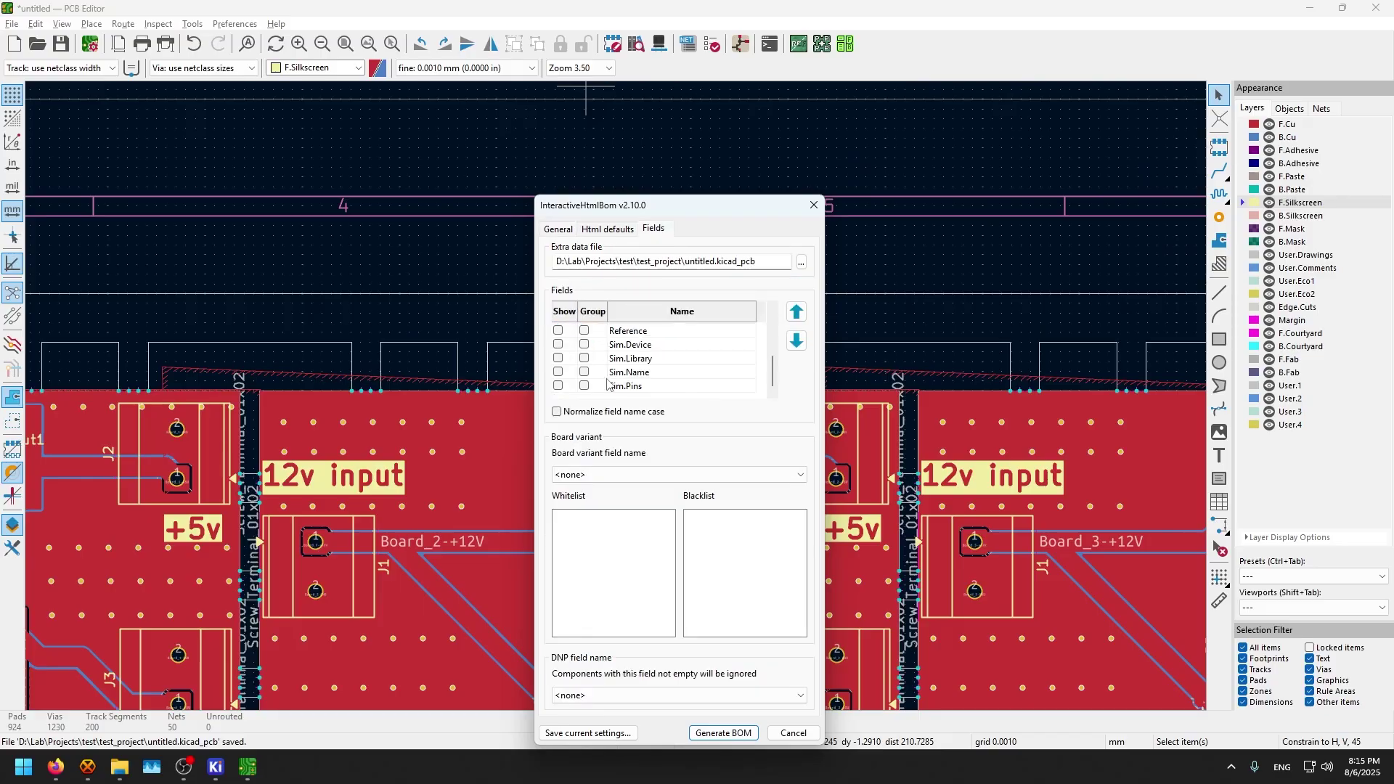
scroll(624, 387, up, 2)
Step: Show and group the LCSC P/N and Part number fields, then generate the HTML BOM
click(587, 330)
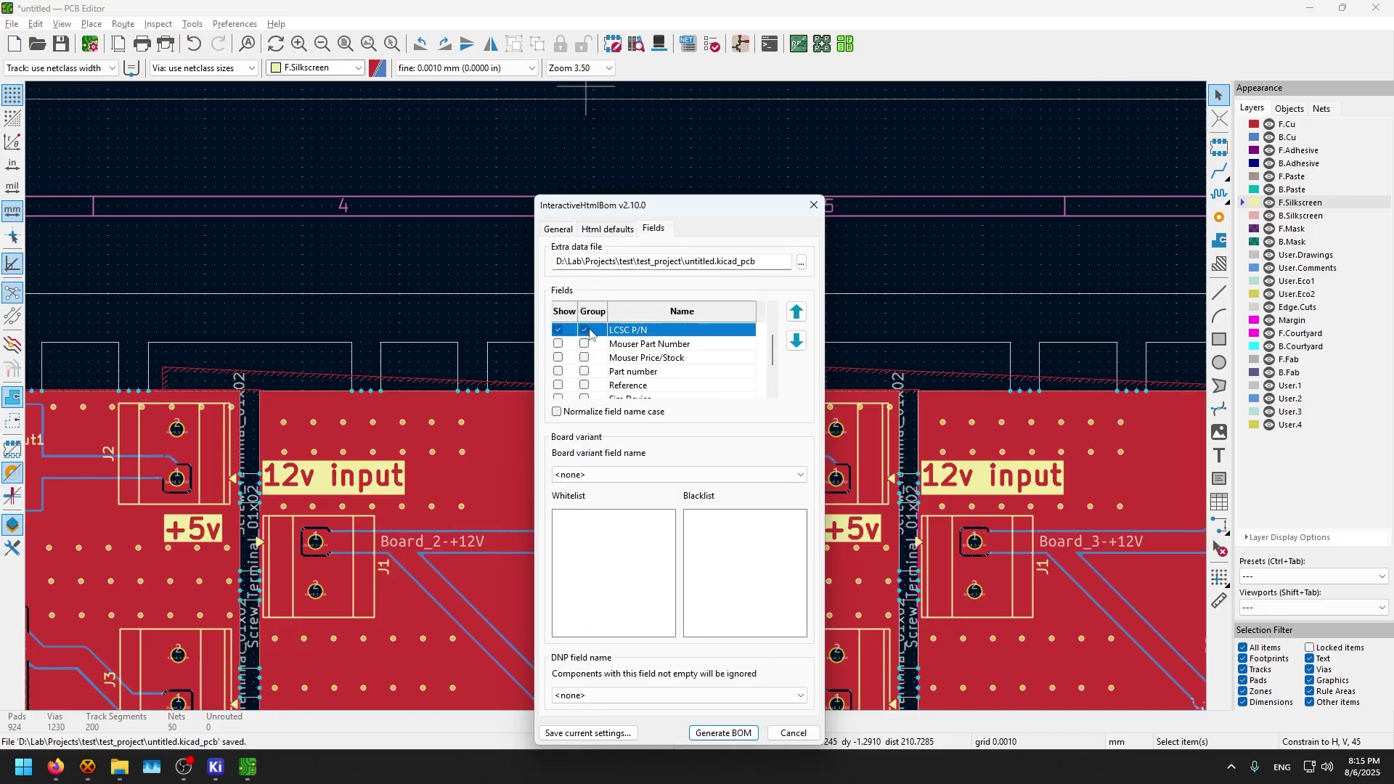
scroll(591, 352, up, 2)
scroll(592, 355, down, 2)
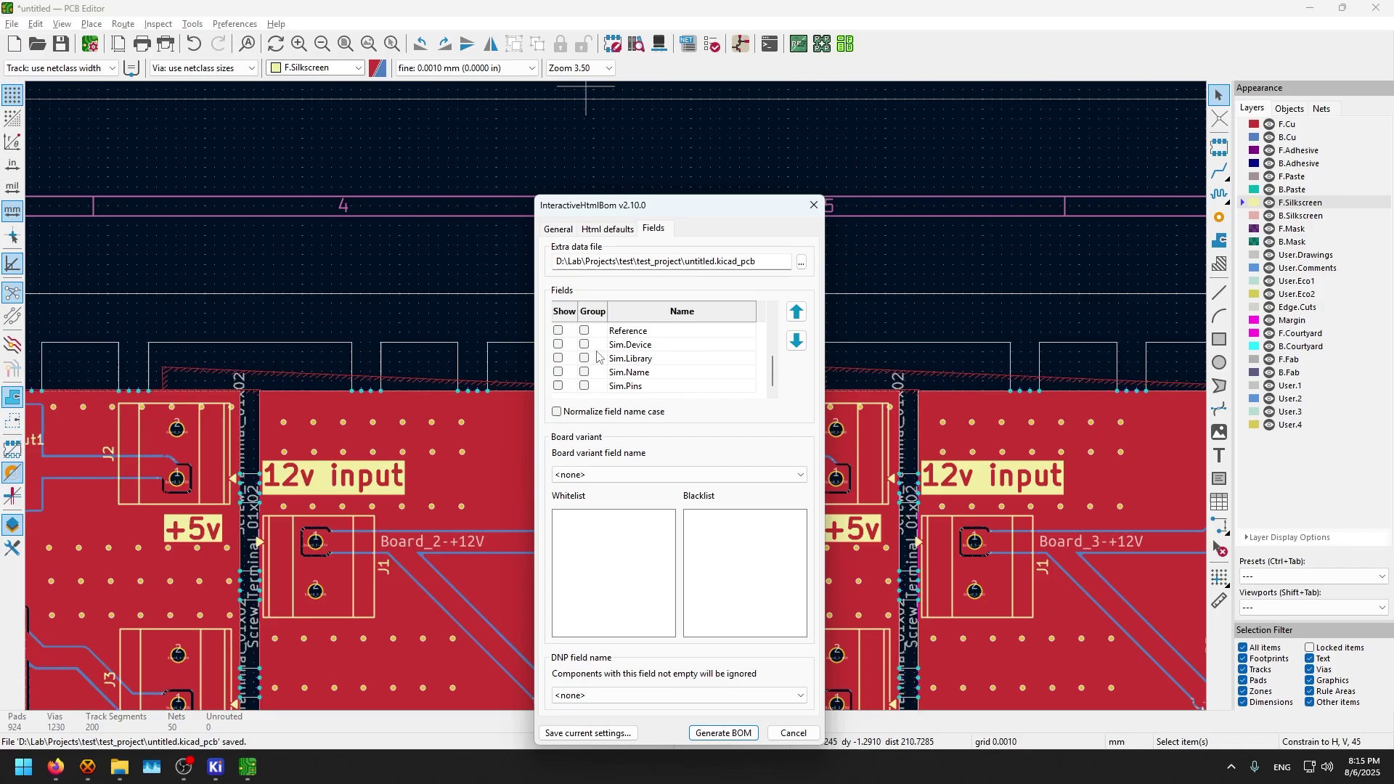
click(585, 371)
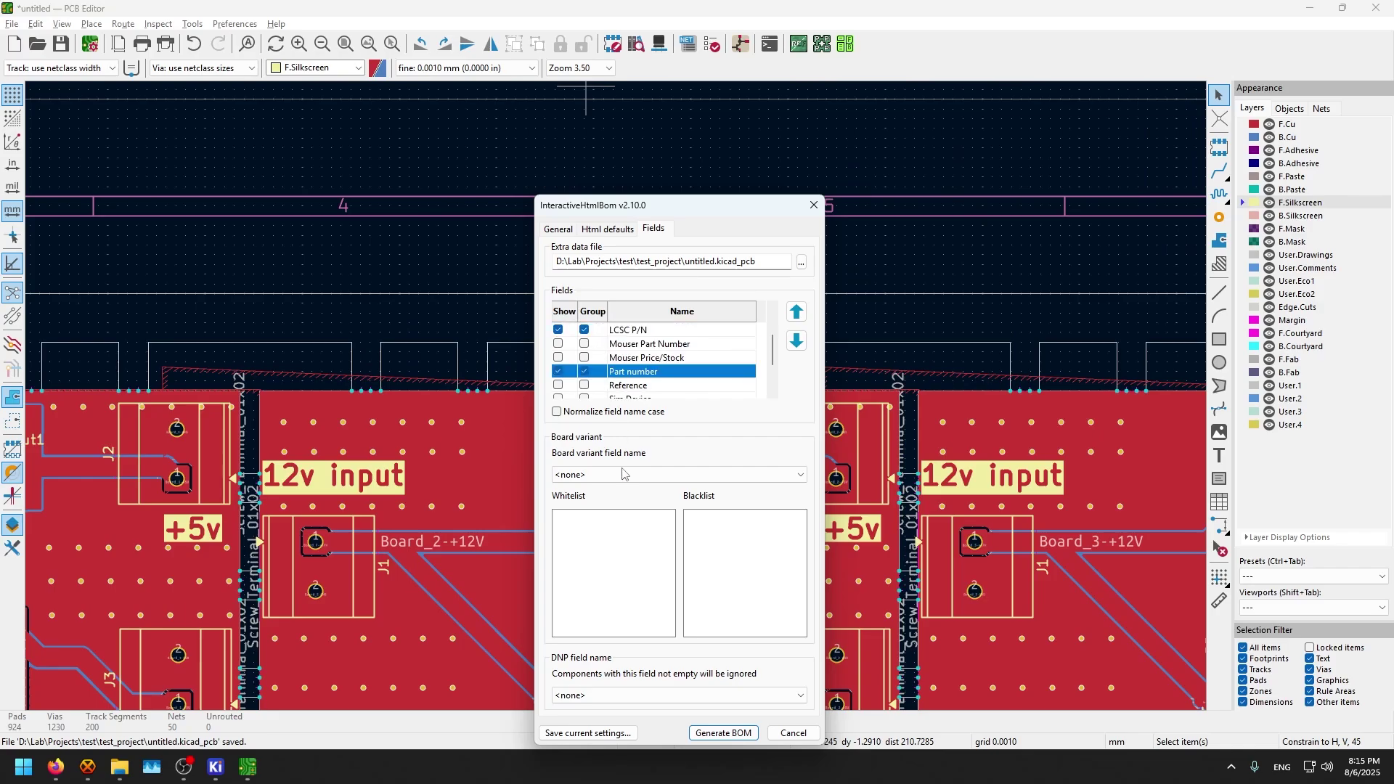
click(724, 733)
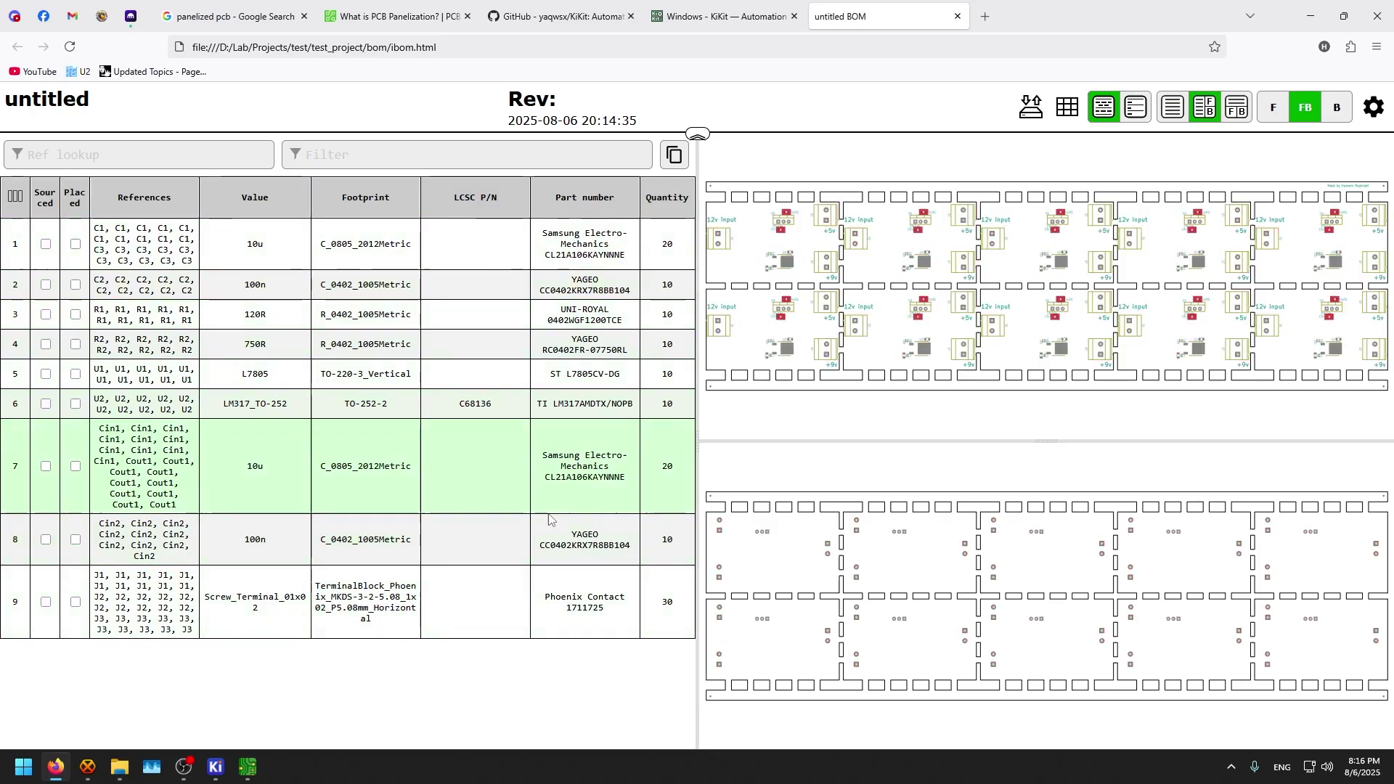
click(238, 775)
scroll(617, 396, down, 5)
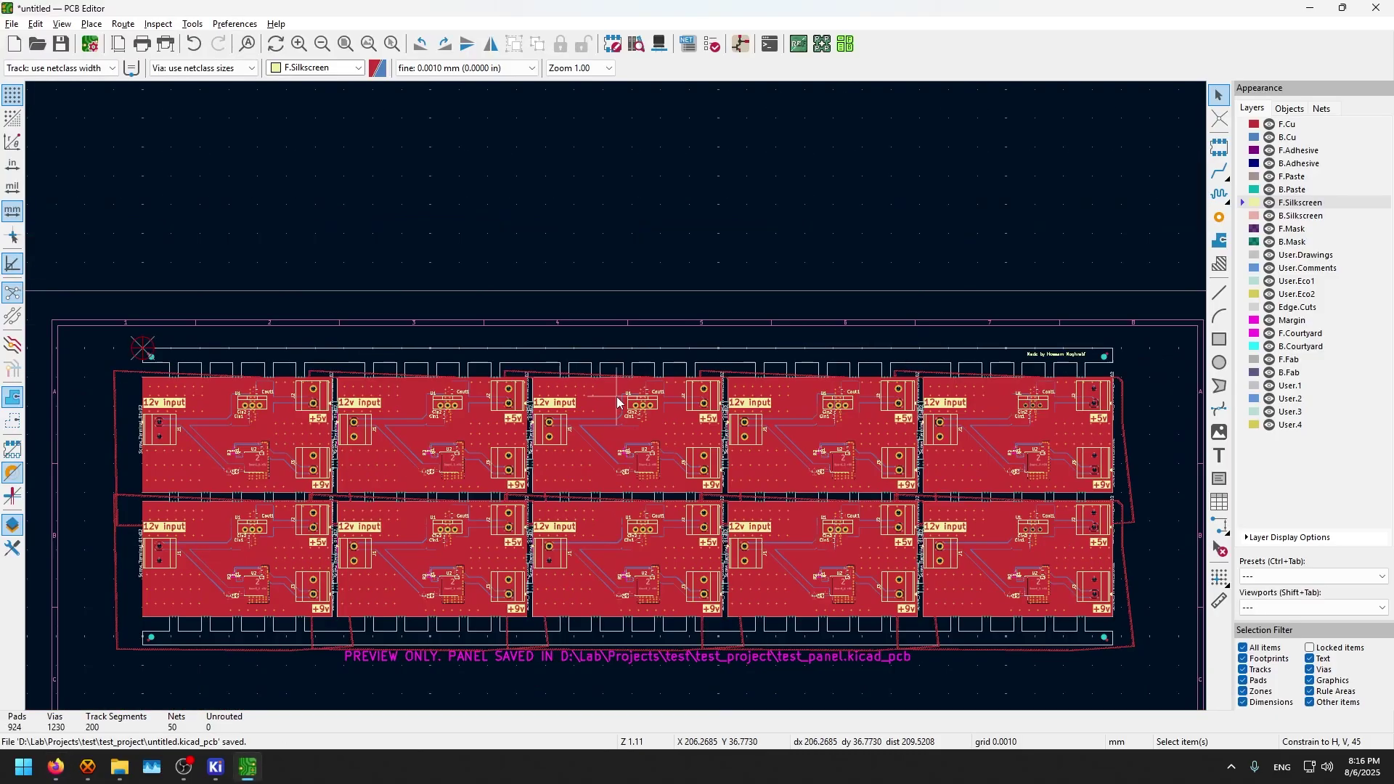
scroll(704, 421, down, 1)
scroll(617, 396, up, 3)
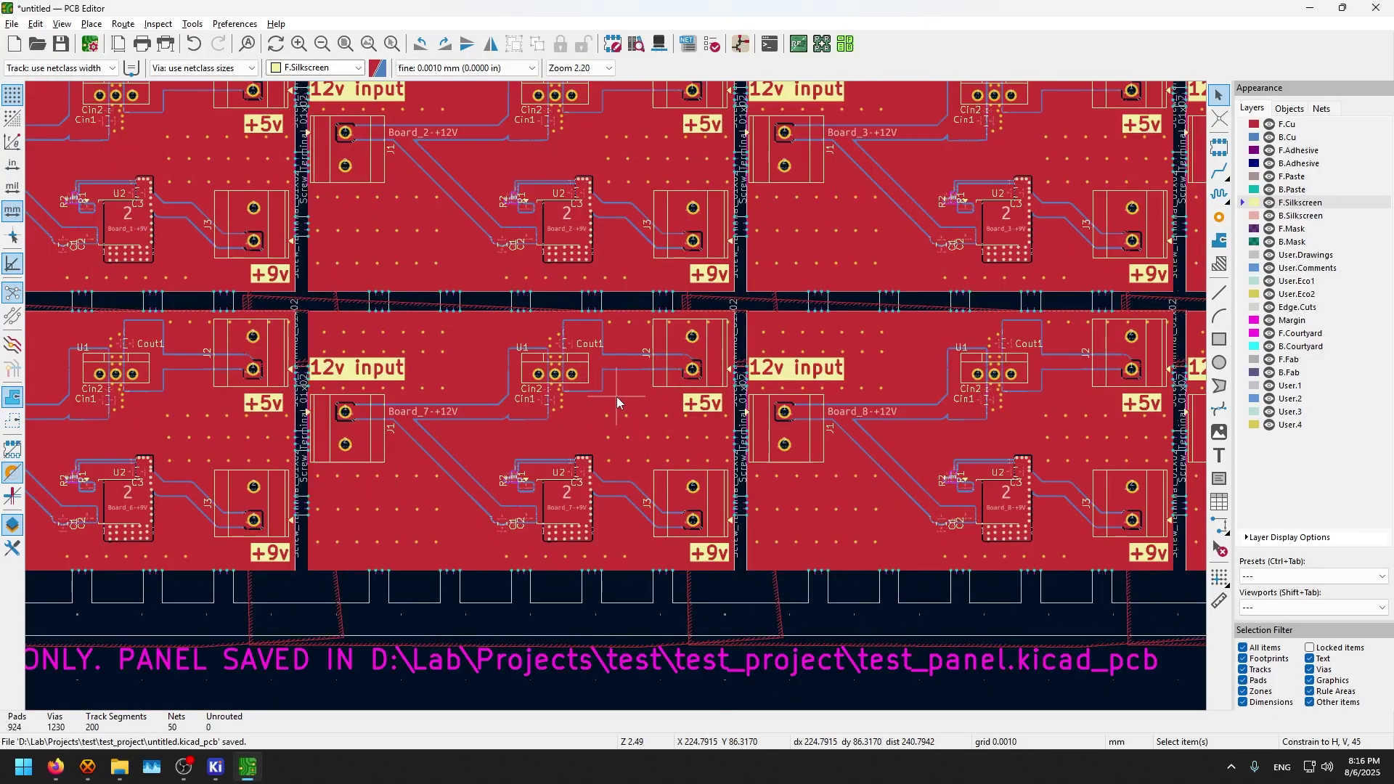
scroll(616, 397, down, 3)
middle_drag(616, 396, 643, 449)
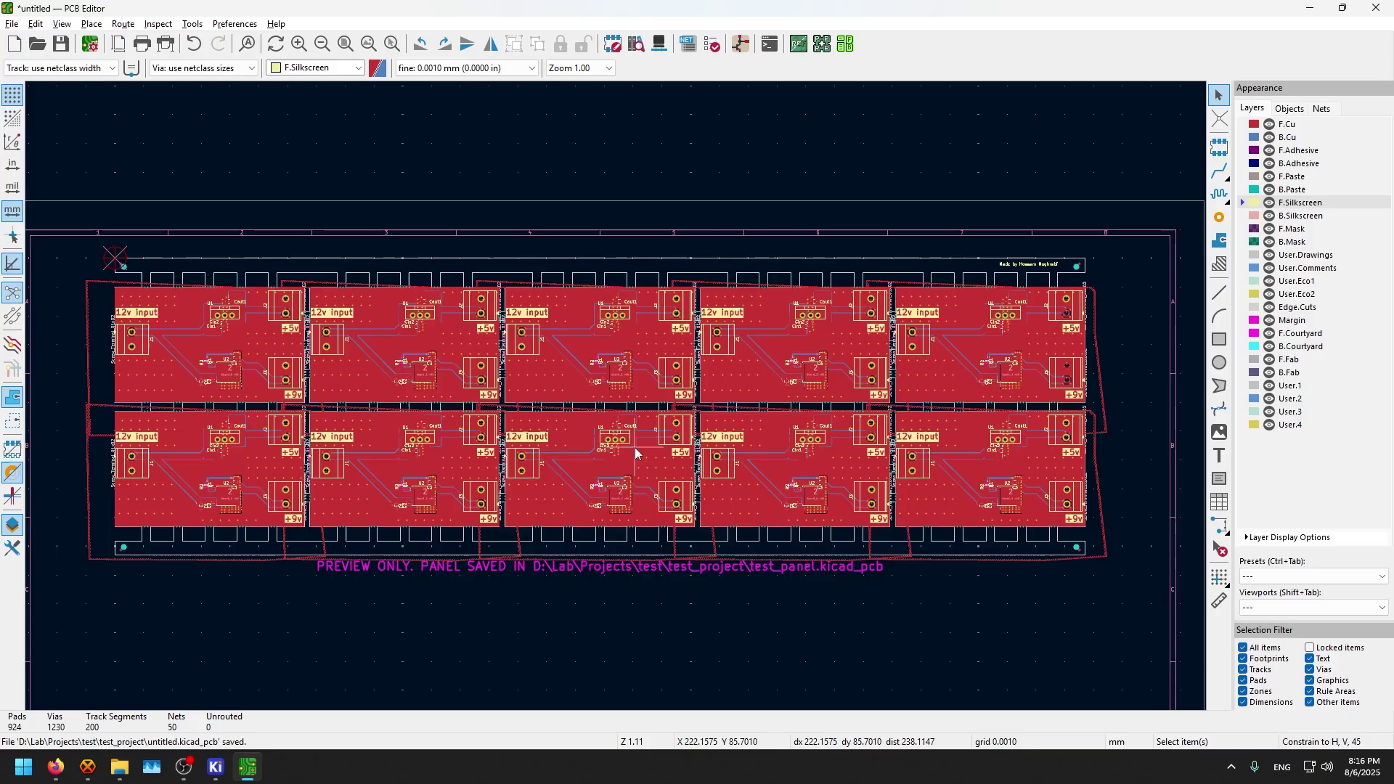